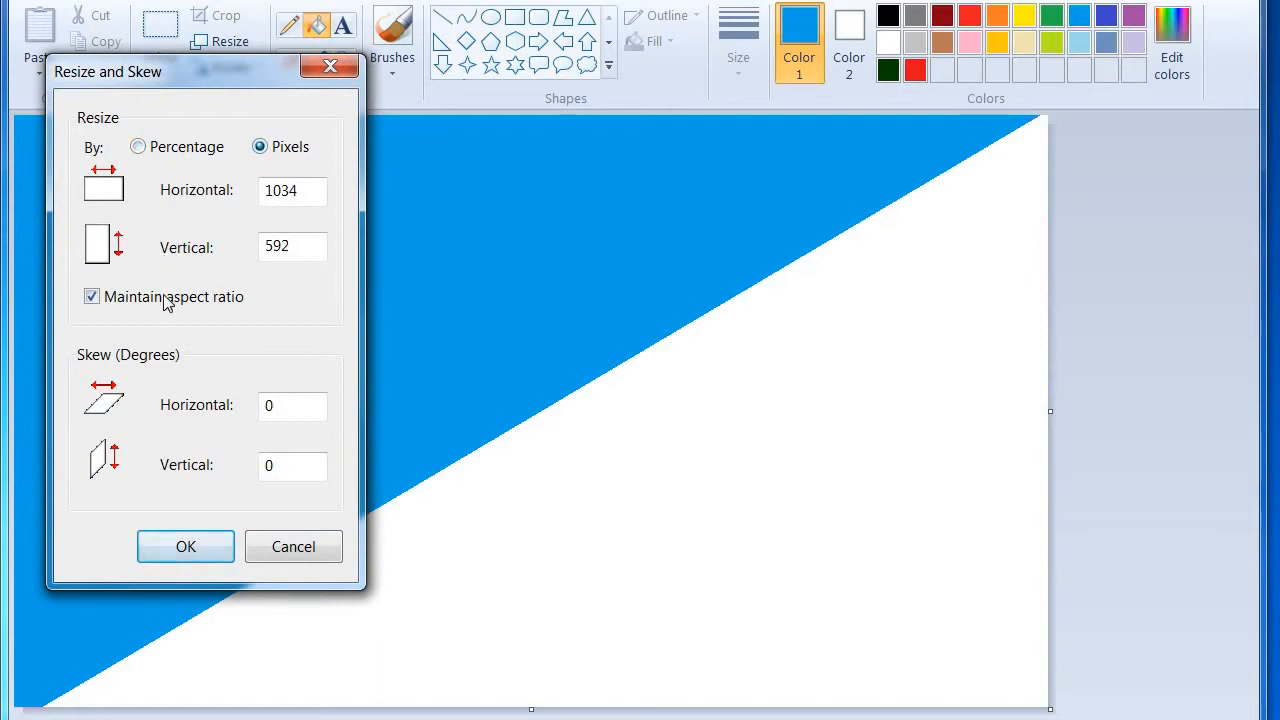
Step: Copy the canvas's horizontal pixel value, then resize the image to 1 pixel wide with the aspect ratio unlocked
{"action": "right_click", "coordinate": [308, 193]}
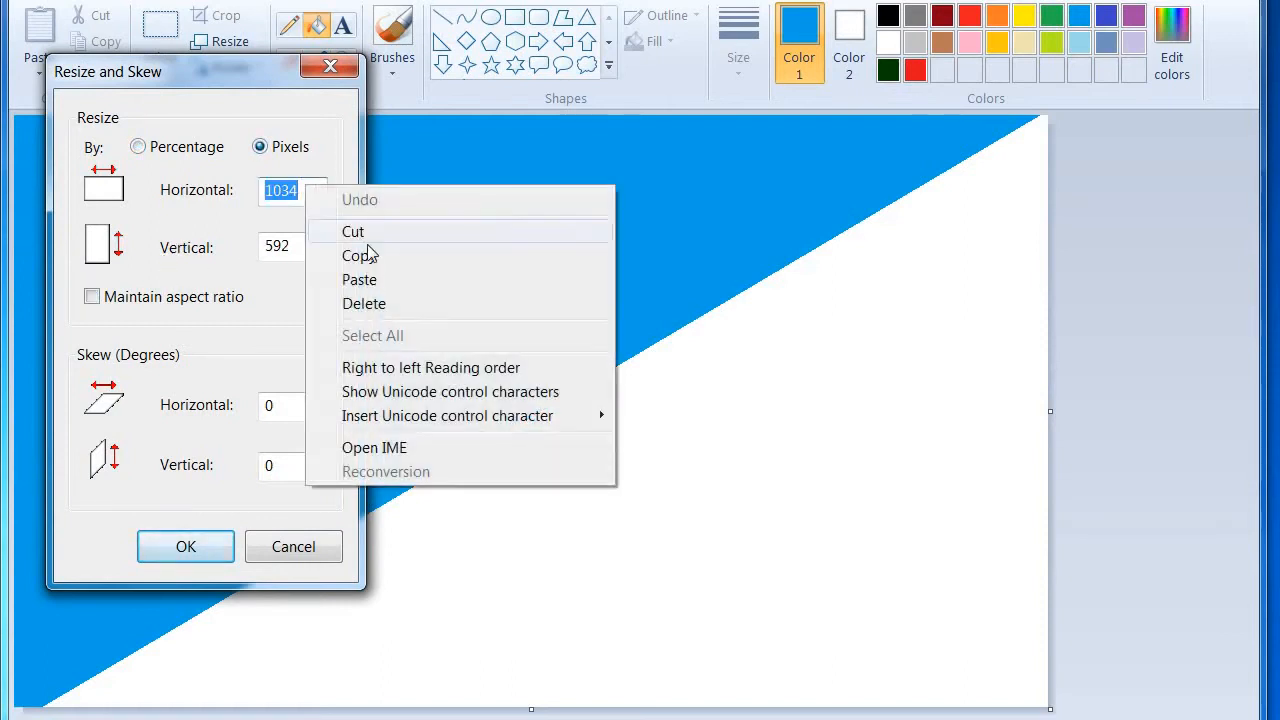
{"action": "left_click", "coordinate": [373, 254]}
{"action": "type", "text": "1"}
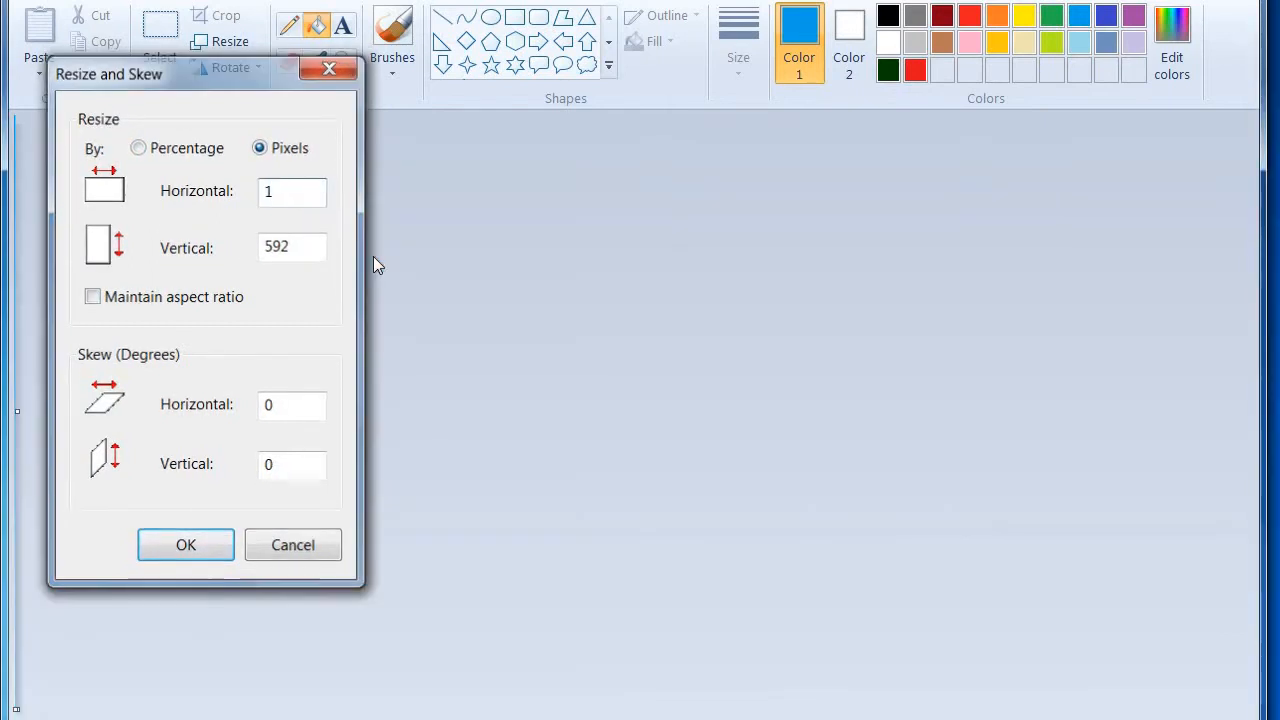
{"action": "key", "text": "Return"}
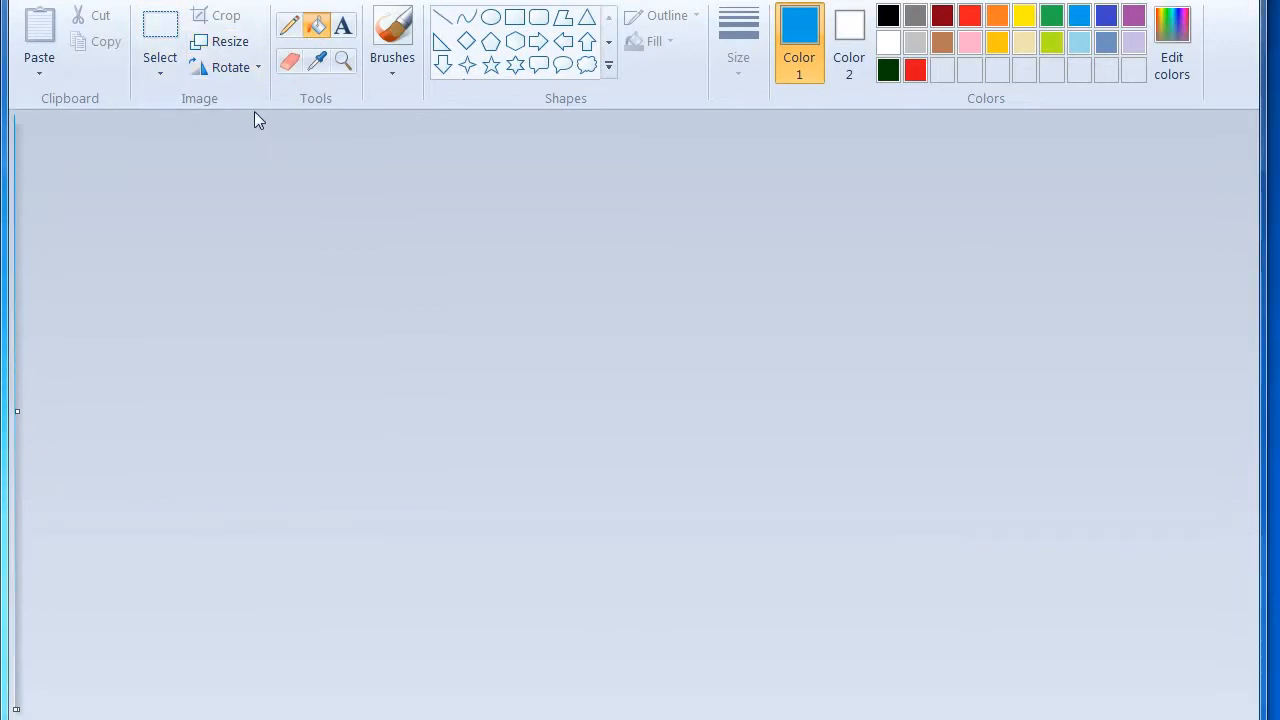
Step: Resize the image back to 1034 pixels wide by pasting the copied value, leaving the height at 592 without aspect ratio
{"action": "key", "text": "ctrl+w"}
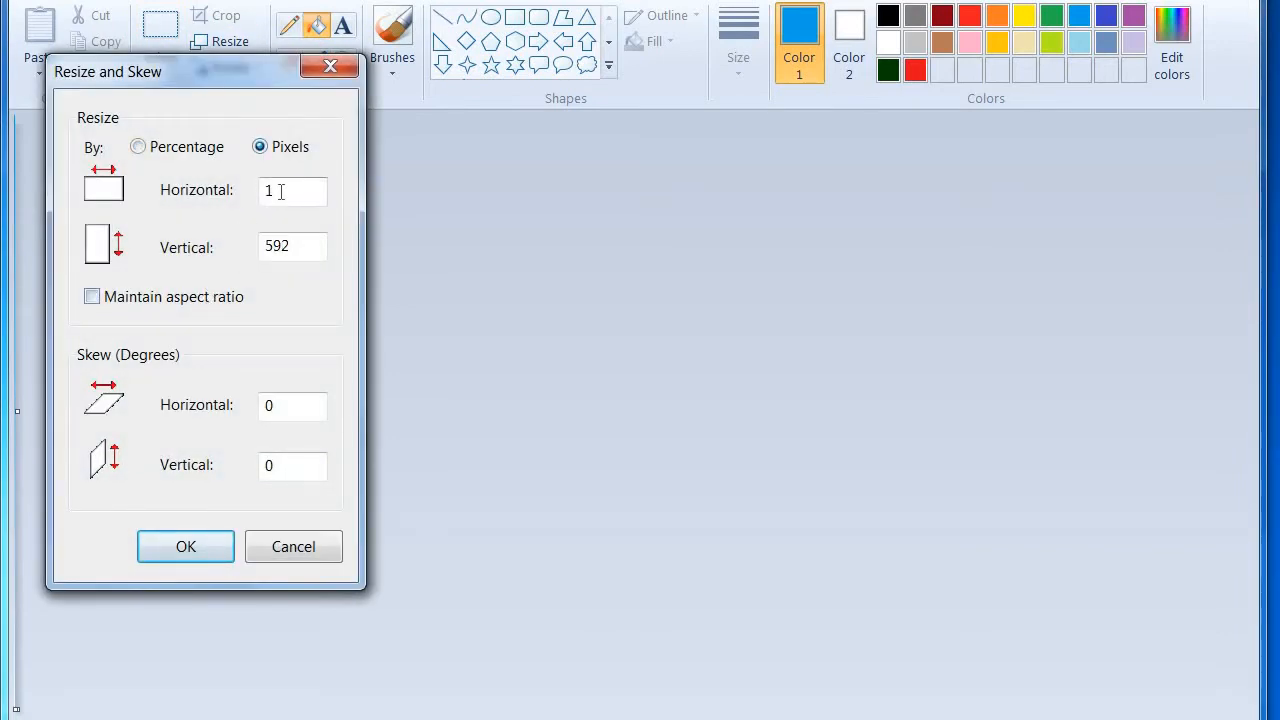
{"action": "right_click", "coordinate": [283, 197]}
{"action": "left_click", "coordinate": [340, 288]}
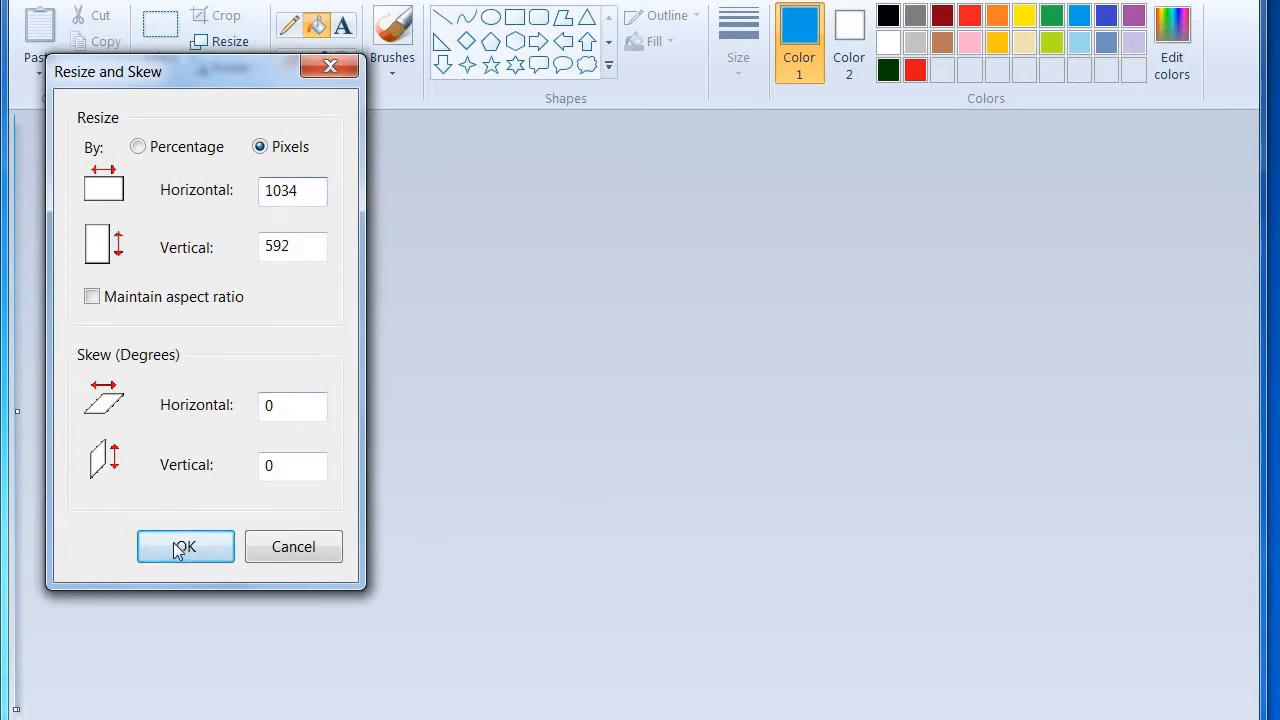
{"action": "left_click", "coordinate": [178, 550]}
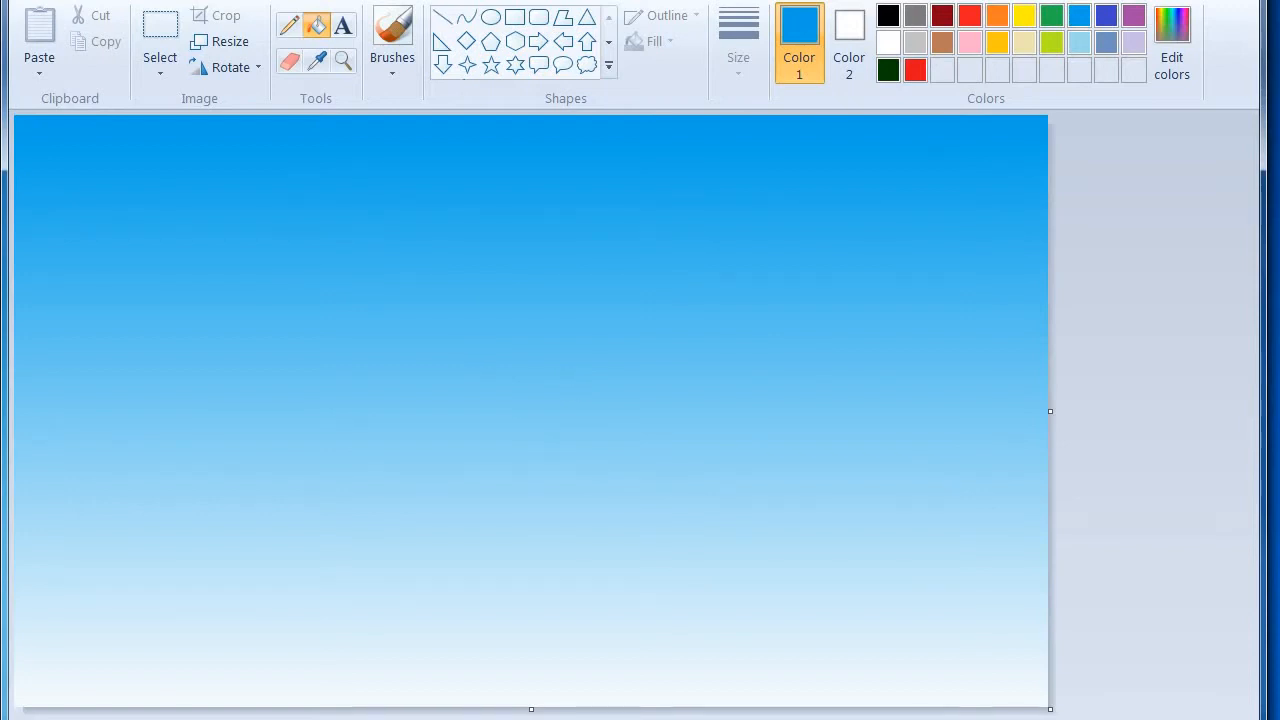
Step: Paint two red brush slopes over the gradient, curving outward from the upper middle to the lower left and lower right corners
{"action": "left_click", "coordinate": [400, 30]}
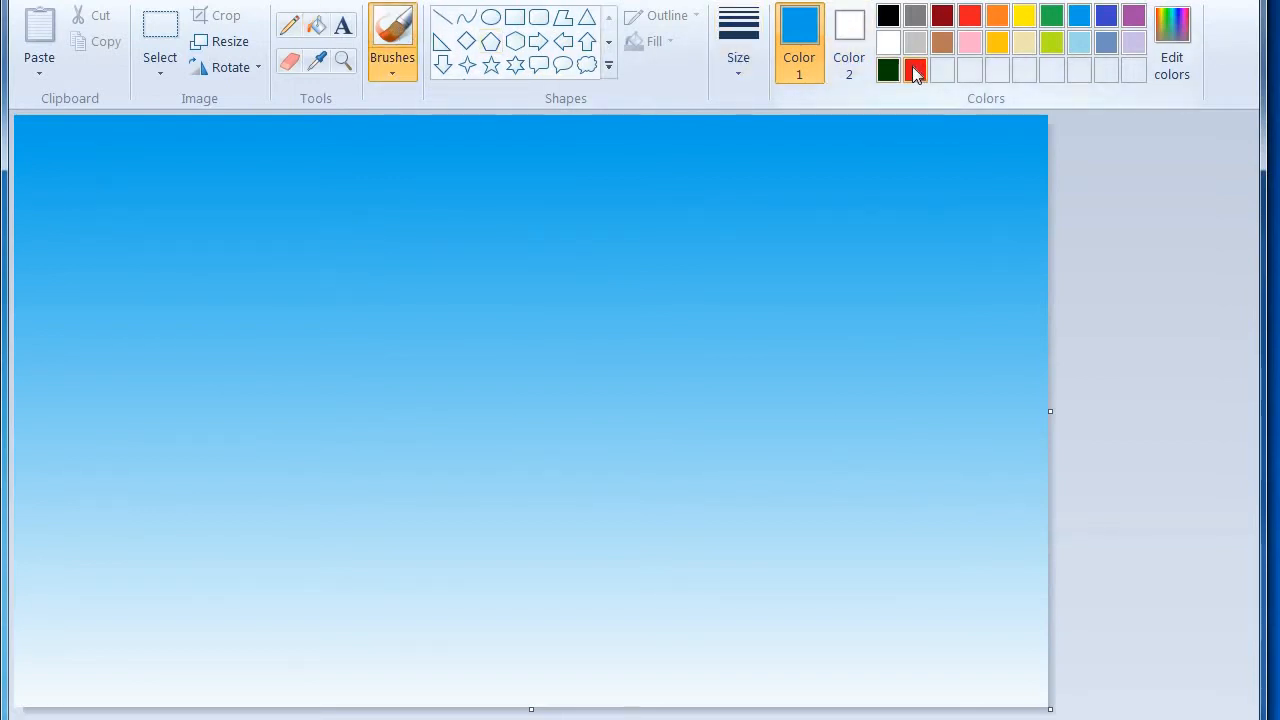
{"action": "left_click", "coordinate": [913, 67]}
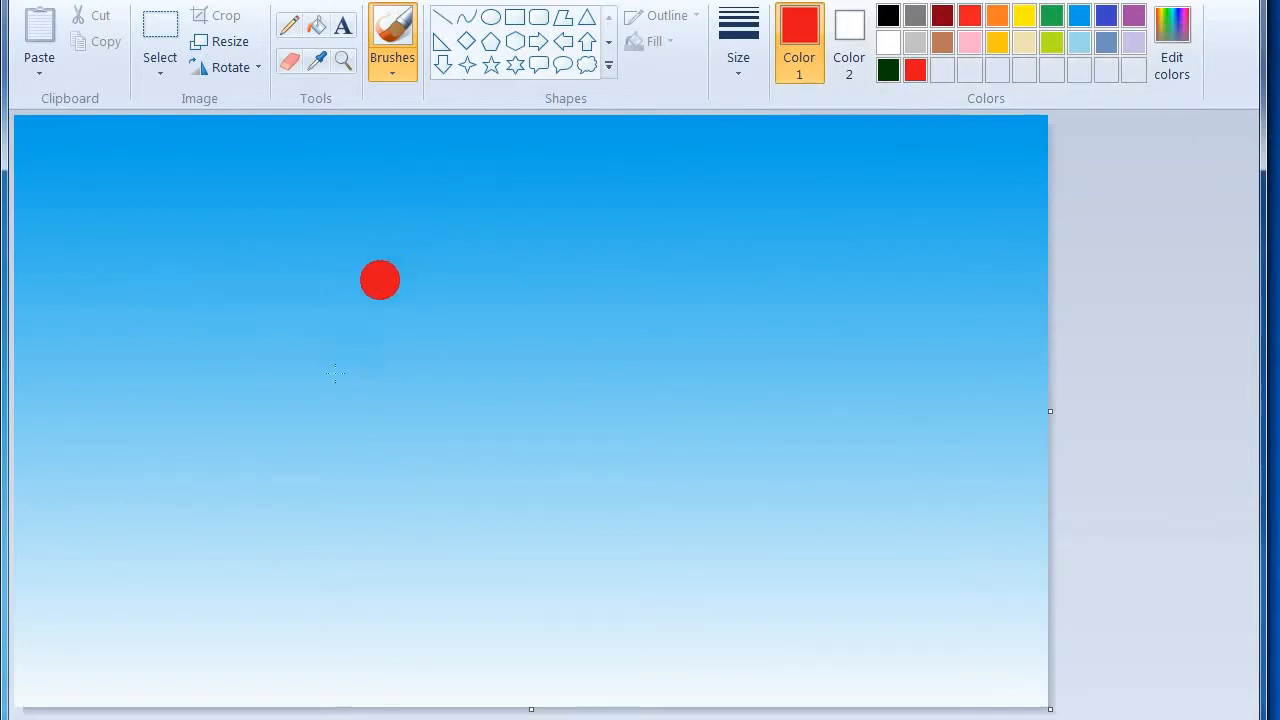
{"action": "mouse_move", "coordinate": [378, 268]}
{"action": "left_mouse_down"}
{"action": "mouse_move", "coordinate": [180, 623]}
{"action": "mouse_move", "coordinate": [28, 704]}
{"action": "left_mouse_up"}
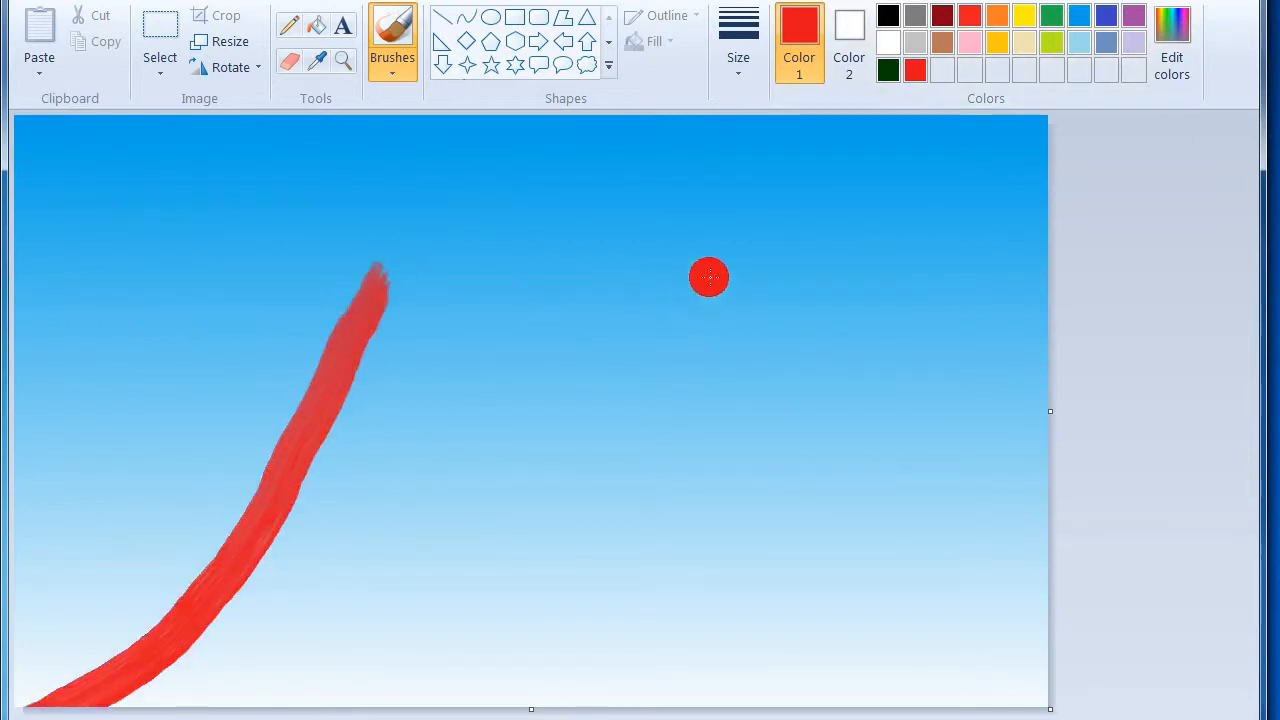
{"action": "mouse_move", "coordinate": [715, 263]}
{"action": "left_mouse_down"}
{"action": "mouse_move", "coordinate": [820, 544]}
{"action": "mouse_move", "coordinate": [953, 709]}
{"action": "mouse_move", "coordinate": [985, 702]}
{"action": "left_mouse_up"}
{"action": "left_click_drag", "start_coordinate": [720, 275], "coordinate": [912, 632]}
{"action": "mouse_move", "coordinate": [966, 669]}
{"action": "left_mouse_down"}
{"action": "mouse_move", "coordinate": [1040, 704]}
{"action": "mouse_move", "coordinate": [945, 680]}
{"action": "mouse_move", "coordinate": [880, 640]}
{"action": "left_mouse_up"}
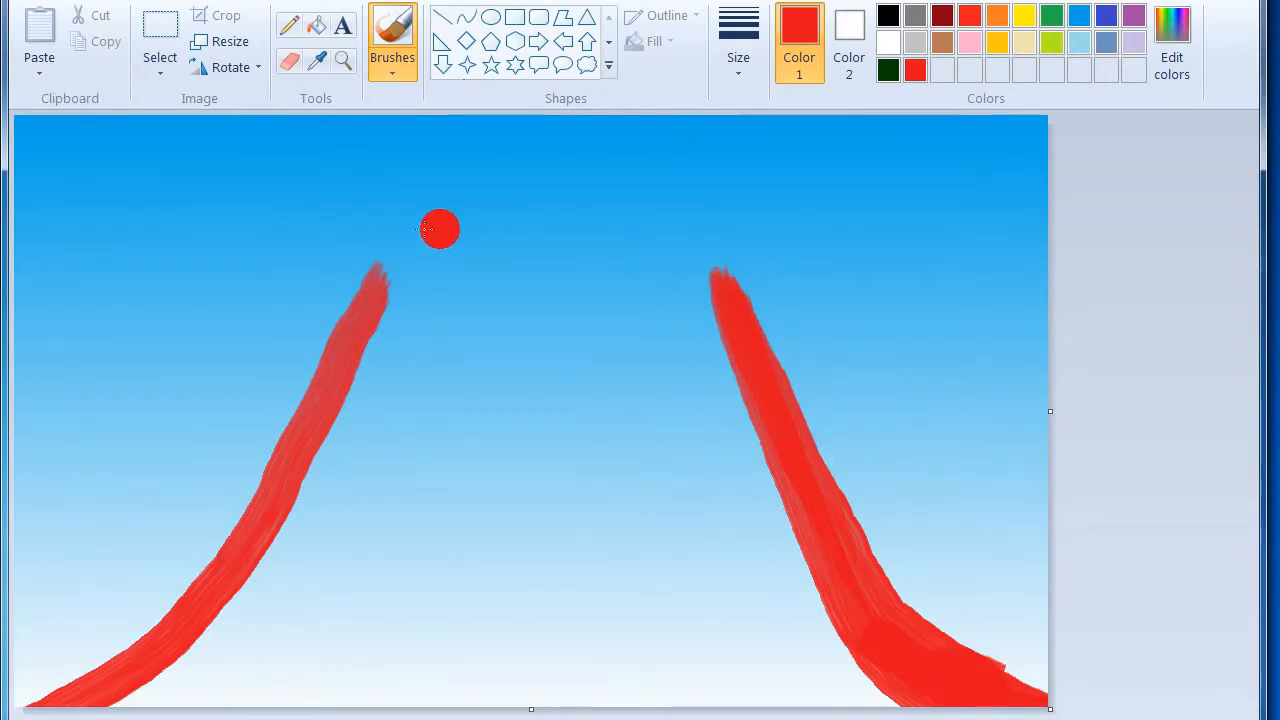
Step: Thicken both red slopes with more brush strokes and extend their upper ends
{"action": "mouse_move", "coordinate": [392, 247]}
{"action": "left_mouse_down"}
{"action": "mouse_move", "coordinate": [343, 429]}
{"action": "mouse_move", "coordinate": [252, 580]}
{"action": "mouse_move", "coordinate": [80, 695]}
{"action": "mouse_move", "coordinate": [20, 703]}
{"action": "left_mouse_up"}
{"action": "mouse_move", "coordinate": [329, 357]}
{"action": "left_mouse_down"}
{"action": "mouse_move", "coordinate": [262, 542]}
{"action": "mouse_move", "coordinate": [310, 467]}
{"action": "mouse_move", "coordinate": [243, 557]}
{"action": "mouse_move", "coordinate": [316, 457]}
{"action": "mouse_move", "coordinate": [276, 545]}
{"action": "mouse_move", "coordinate": [148, 685]}
{"action": "left_mouse_up"}
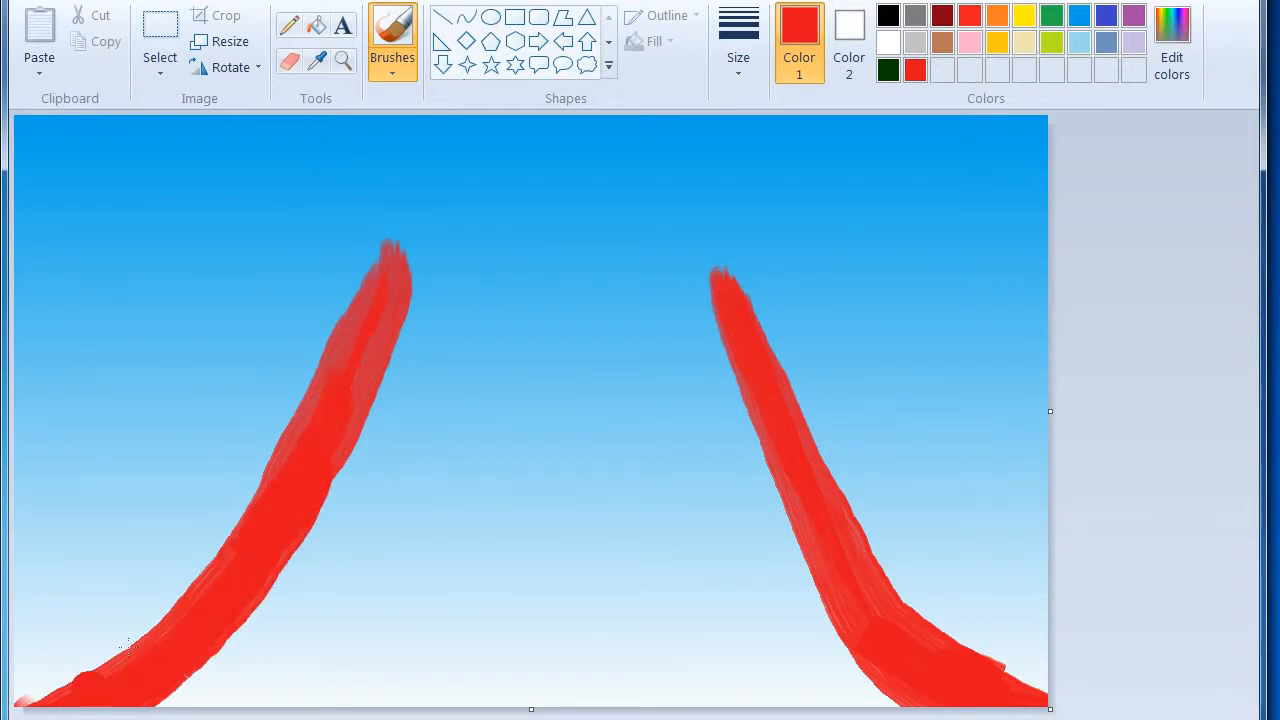
{"action": "mouse_move", "coordinate": [395, 275]}
{"action": "left_mouse_down"}
{"action": "mouse_move", "coordinate": [391, 220]}
{"action": "mouse_move", "coordinate": [275, 465]}
{"action": "mouse_move", "coordinate": [195, 572]}
{"action": "mouse_move", "coordinate": [35, 698]}
{"action": "left_mouse_up"}
{"action": "left_click_drag", "start_coordinate": [717, 234], "coordinate": [712, 290]}
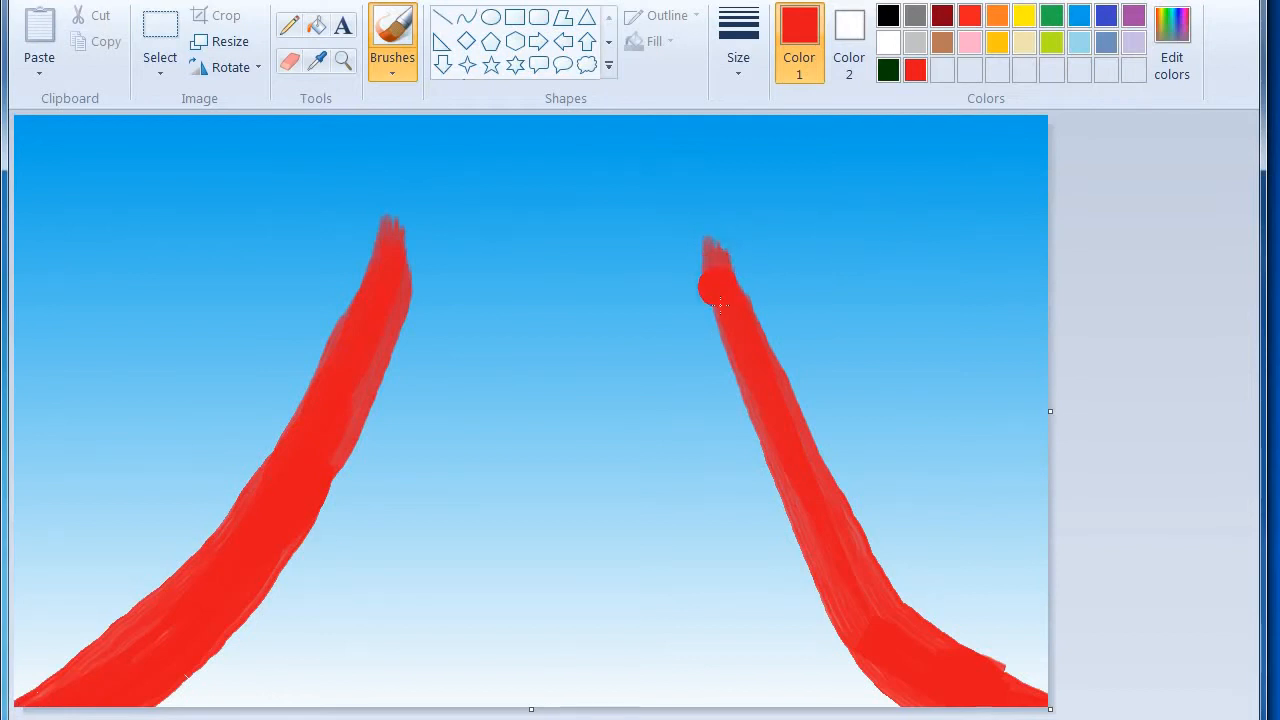
{"action": "mouse_move", "coordinate": [775, 405]}
{"action": "left_mouse_down"}
{"action": "mouse_move", "coordinate": [875, 567]}
{"action": "mouse_move", "coordinate": [941, 617]}
{"action": "mouse_move", "coordinate": [1096, 678]}
{"action": "mouse_move", "coordinate": [1013, 668]}
{"action": "mouse_move", "coordinate": [838, 514]}
{"action": "left_mouse_up"}
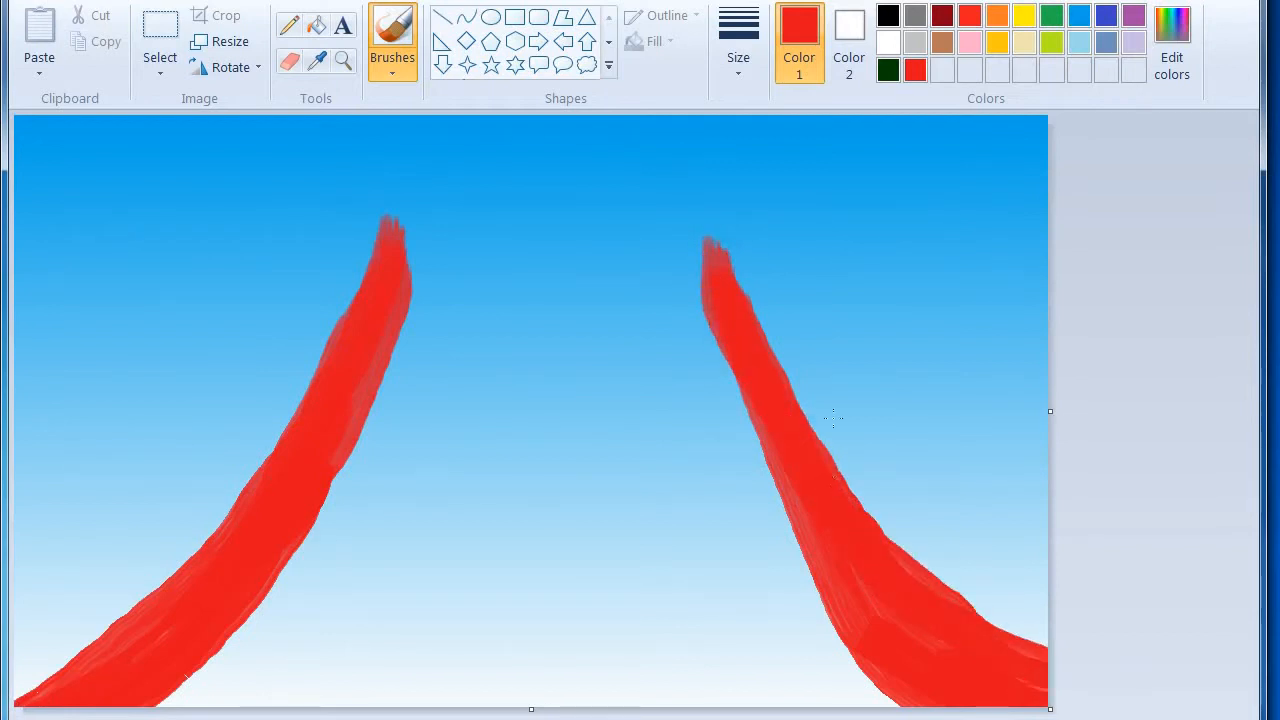
{"action": "left_click_drag", "start_coordinate": [729, 214], "coordinate": [761, 372]}
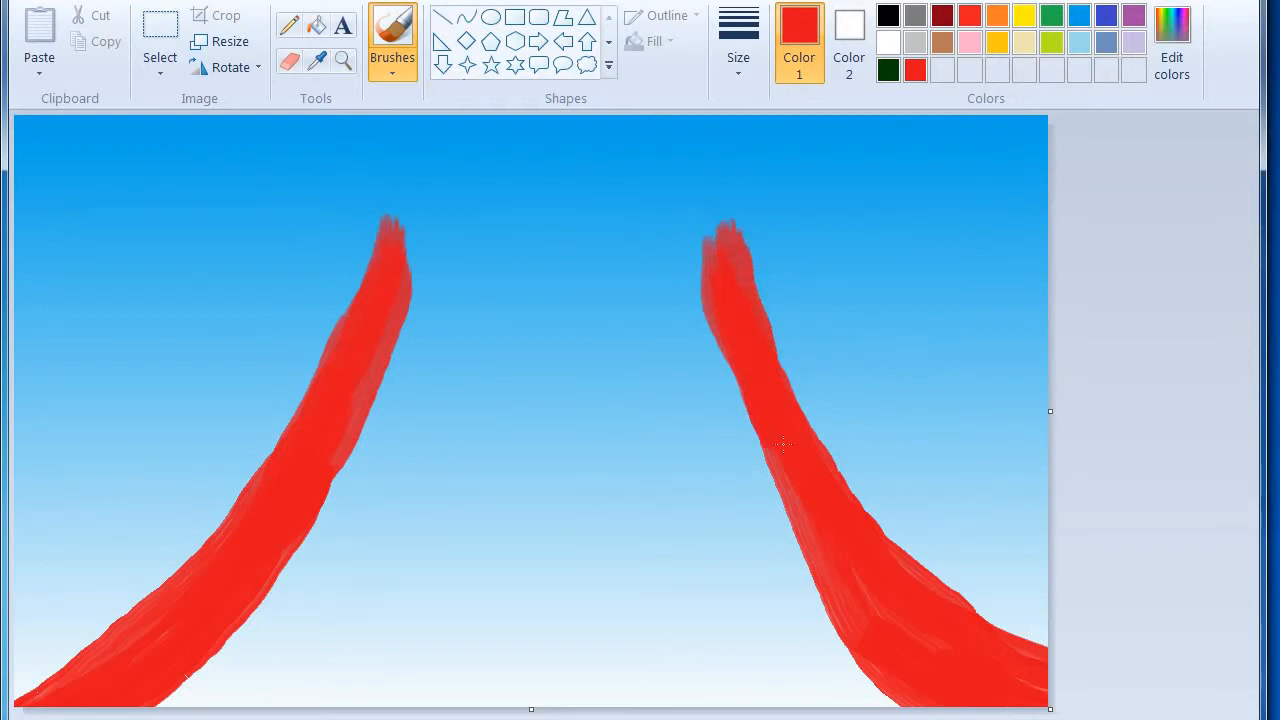
Step: Paint a dark green band along the inner edge of the left red slope, reaching higher than the red
{"action": "left_click", "coordinate": [888, 69]}
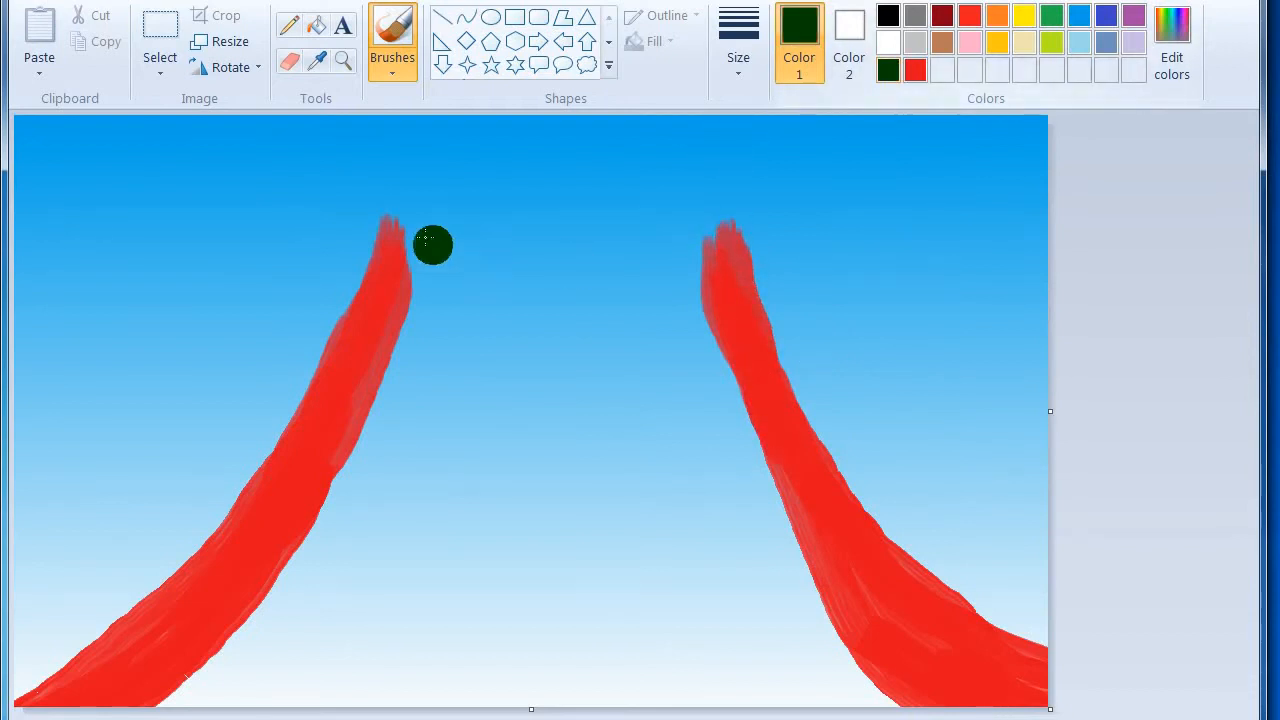
{"action": "mouse_move", "coordinate": [428, 194]}
{"action": "left_mouse_down"}
{"action": "mouse_move", "coordinate": [427, 262]}
{"action": "mouse_move", "coordinate": [434, 178]}
{"action": "mouse_move", "coordinate": [433, 244]}
{"action": "mouse_move", "coordinate": [395, 369]}
{"action": "mouse_move", "coordinate": [299, 565]}
{"action": "mouse_move", "coordinate": [187, 694]}
{"action": "mouse_move", "coordinate": [108, 700]}
{"action": "left_mouse_up"}
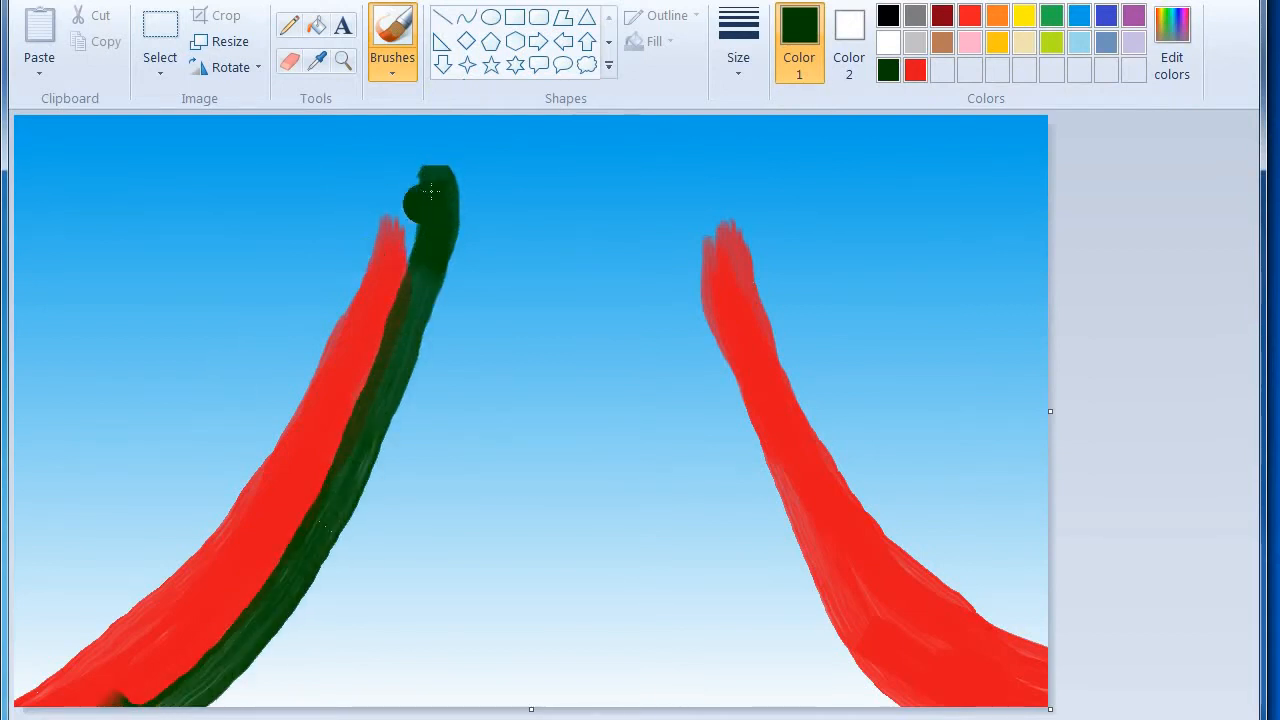
{"action": "mouse_move", "coordinate": [457, 151]}
{"action": "left_mouse_down"}
{"action": "mouse_move", "coordinate": [385, 410]}
{"action": "mouse_move", "coordinate": [302, 605]}
{"action": "left_mouse_up"}
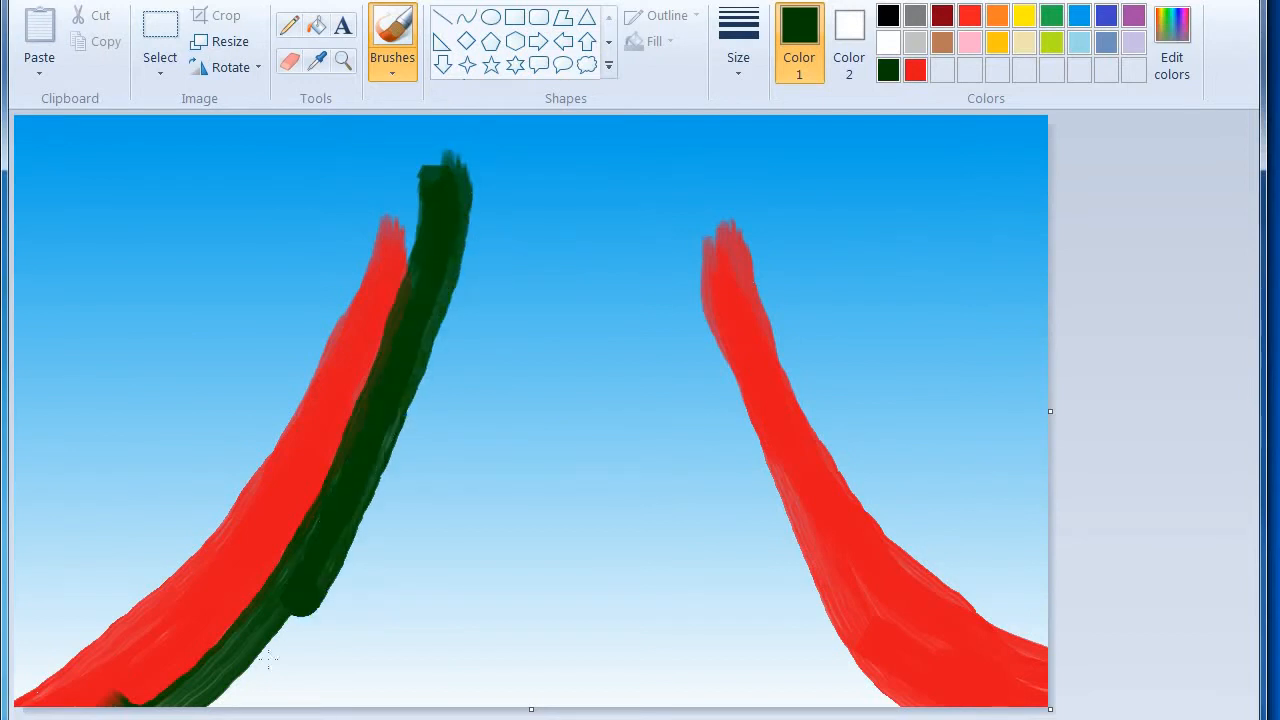
{"action": "left_click_drag", "start_coordinate": [268, 657], "coordinate": [230, 708]}
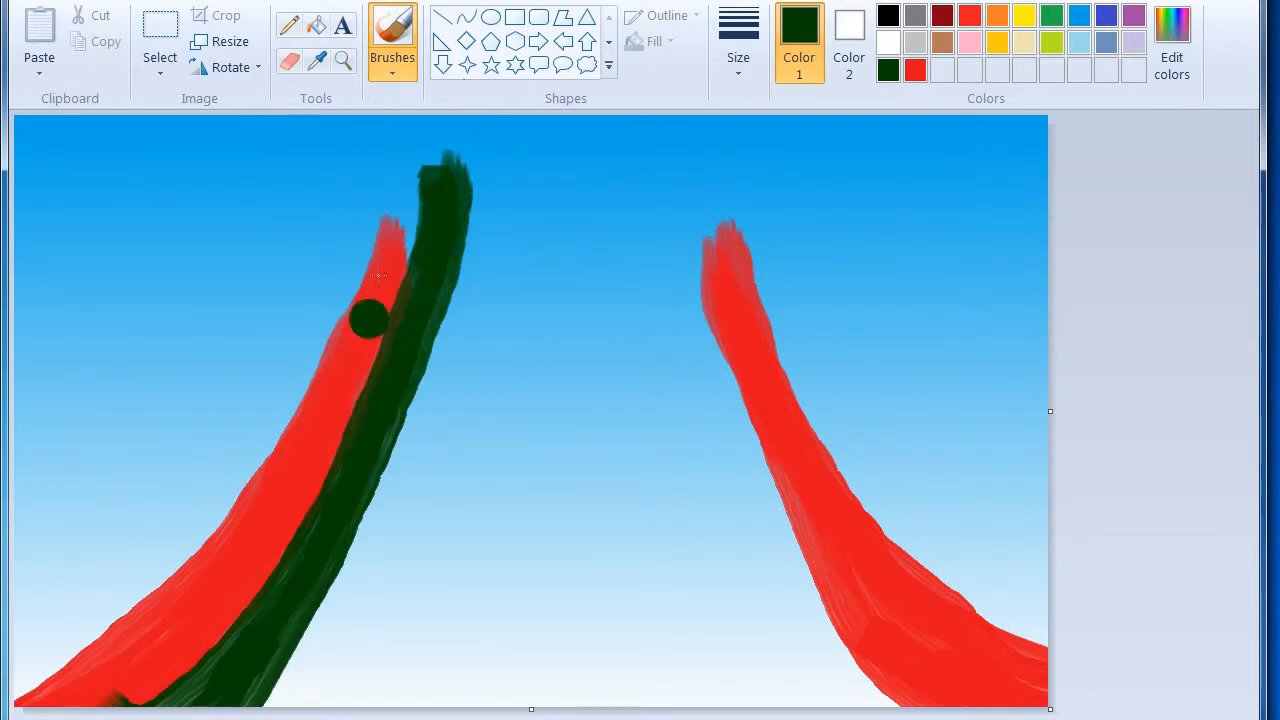
{"action": "mouse_move", "coordinate": [452, 140]}
{"action": "left_mouse_down"}
{"action": "mouse_move", "coordinate": [392, 390]}
{"action": "mouse_move", "coordinate": [272, 706]}
{"action": "left_mouse_up"}
Step: Paint a matching dark green band inside the right red slope and widen the left green band
{"action": "mouse_move", "coordinate": [639, 137]}
{"action": "left_mouse_down"}
{"action": "mouse_move", "coordinate": [690, 370]}
{"action": "mouse_move", "coordinate": [783, 530]}
{"action": "mouse_move", "coordinate": [862, 605]}
{"action": "left_mouse_up"}
{"action": "mouse_move", "coordinate": [916, 652]}
{"action": "left_mouse_down"}
{"action": "mouse_move", "coordinate": [869, 652]}
{"action": "mouse_move", "coordinate": [828, 593]}
{"action": "mouse_move", "coordinate": [922, 710]}
{"action": "left_mouse_up"}
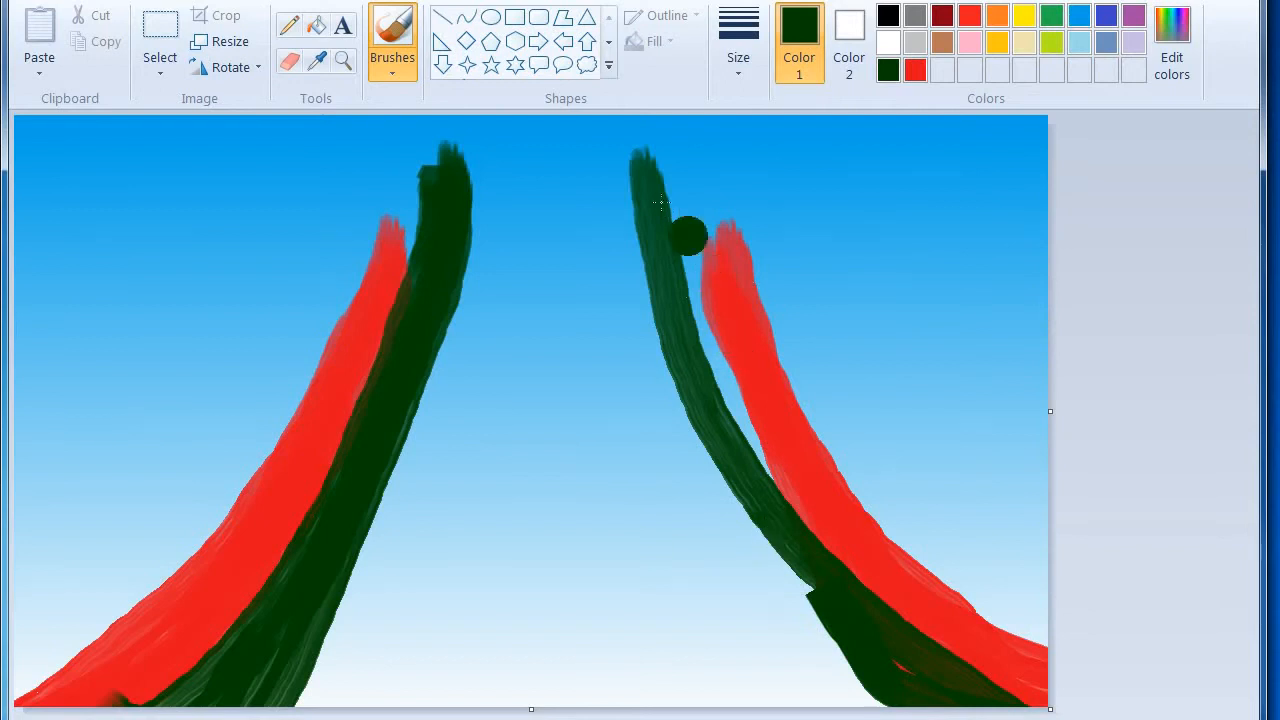
{"action": "mouse_move", "coordinate": [651, 149]}
{"action": "left_mouse_down"}
{"action": "mouse_move", "coordinate": [697, 367]}
{"action": "mouse_move", "coordinate": [744, 482]}
{"action": "left_mouse_up"}
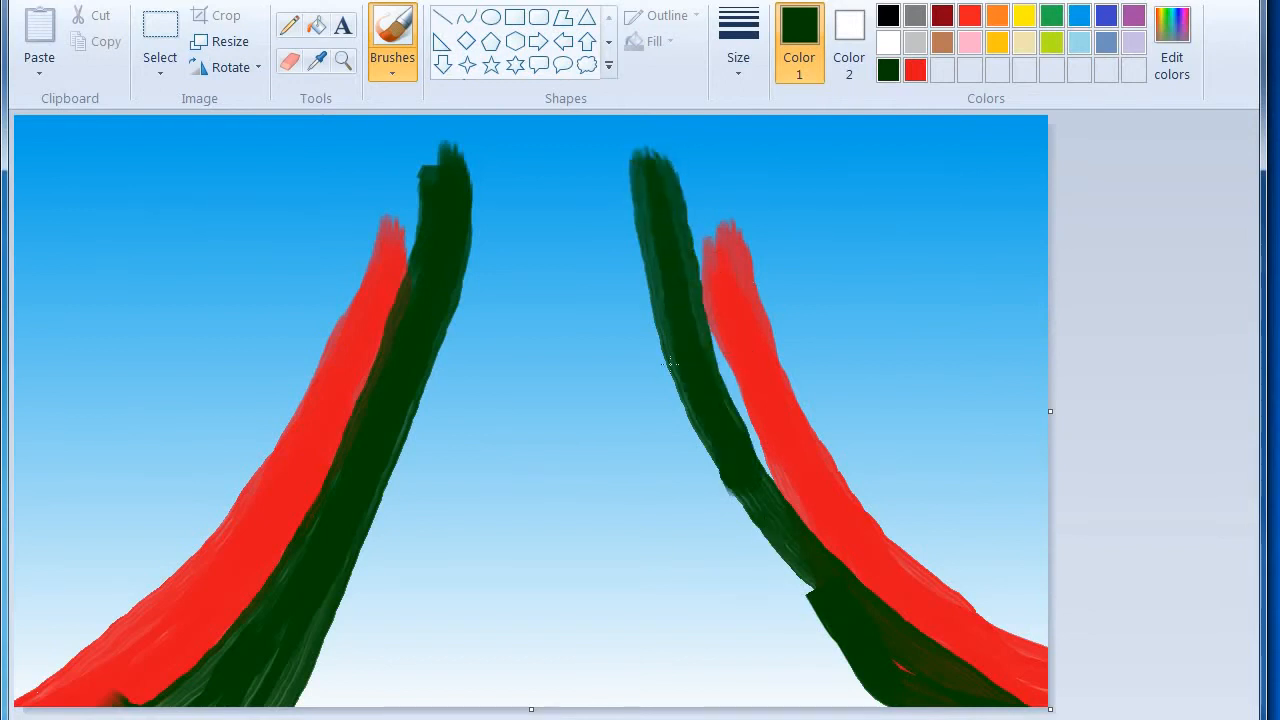
{"action": "mouse_move", "coordinate": [673, 252]}
{"action": "left_mouse_down"}
{"action": "mouse_move", "coordinate": [785, 549]}
{"action": "mouse_move", "coordinate": [853, 649]}
{"action": "mouse_move", "coordinate": [929, 698]}
{"action": "left_mouse_up"}
{"action": "mouse_move", "coordinate": [628, 155]}
{"action": "left_mouse_down"}
{"action": "mouse_move", "coordinate": [684, 424]}
{"action": "mouse_move", "coordinate": [777, 601]}
{"action": "mouse_move", "coordinate": [824, 650]}
{"action": "left_mouse_up"}
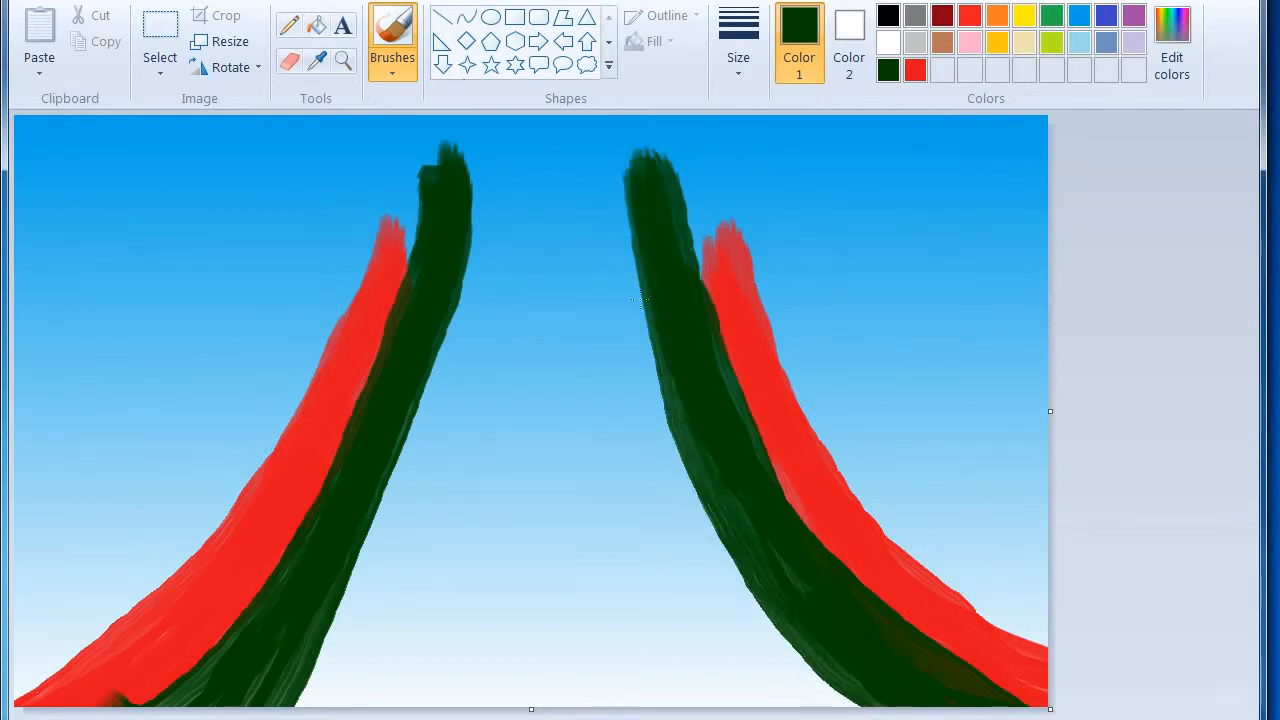
{"action": "mouse_move", "coordinate": [460, 175]}
{"action": "left_mouse_down"}
{"action": "mouse_move", "coordinate": [415, 440]}
{"action": "mouse_move", "coordinate": [335, 665]}
{"action": "mouse_move", "coordinate": [305, 706]}
{"action": "left_mouse_up"}
Step: Paint a red band along the inner edge of the left dark green band down to the canvas bottom
{"action": "left_click", "coordinate": [915, 69]}
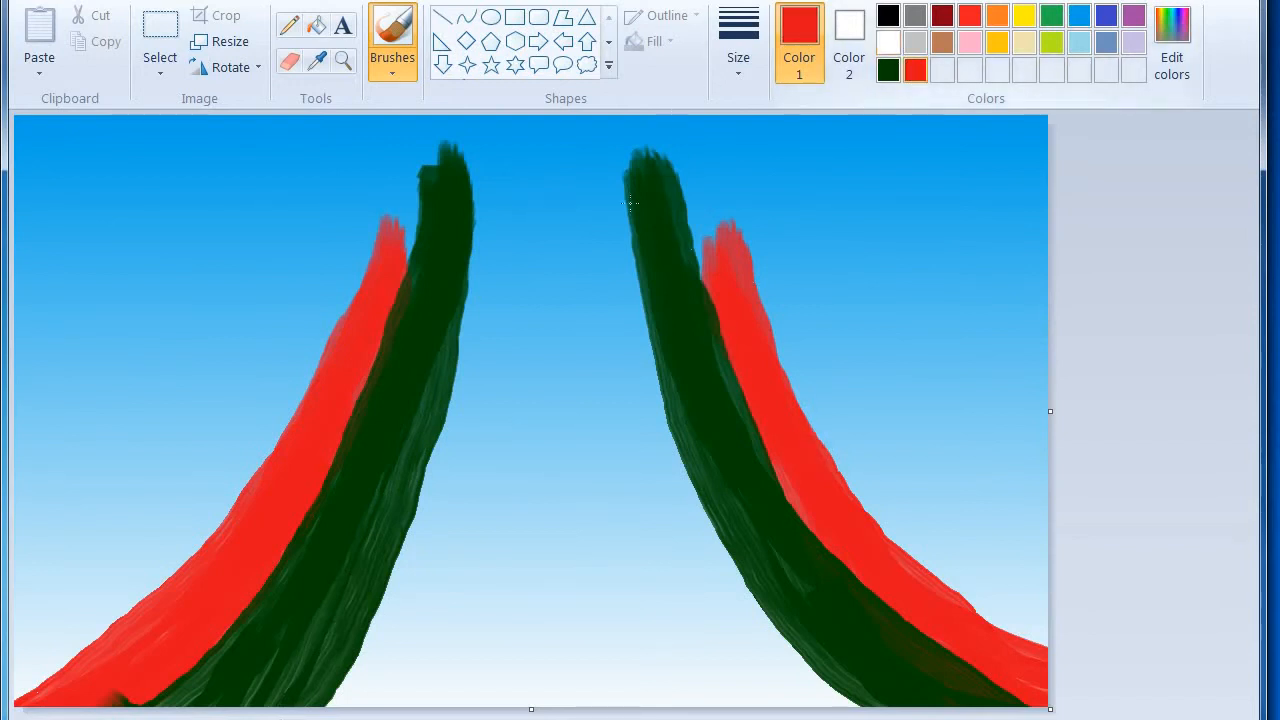
{"action": "mouse_move", "coordinate": [493, 130]}
{"action": "left_mouse_down"}
{"action": "mouse_move", "coordinate": [471, 386]}
{"action": "mouse_move", "coordinate": [403, 603]}
{"action": "left_mouse_up"}
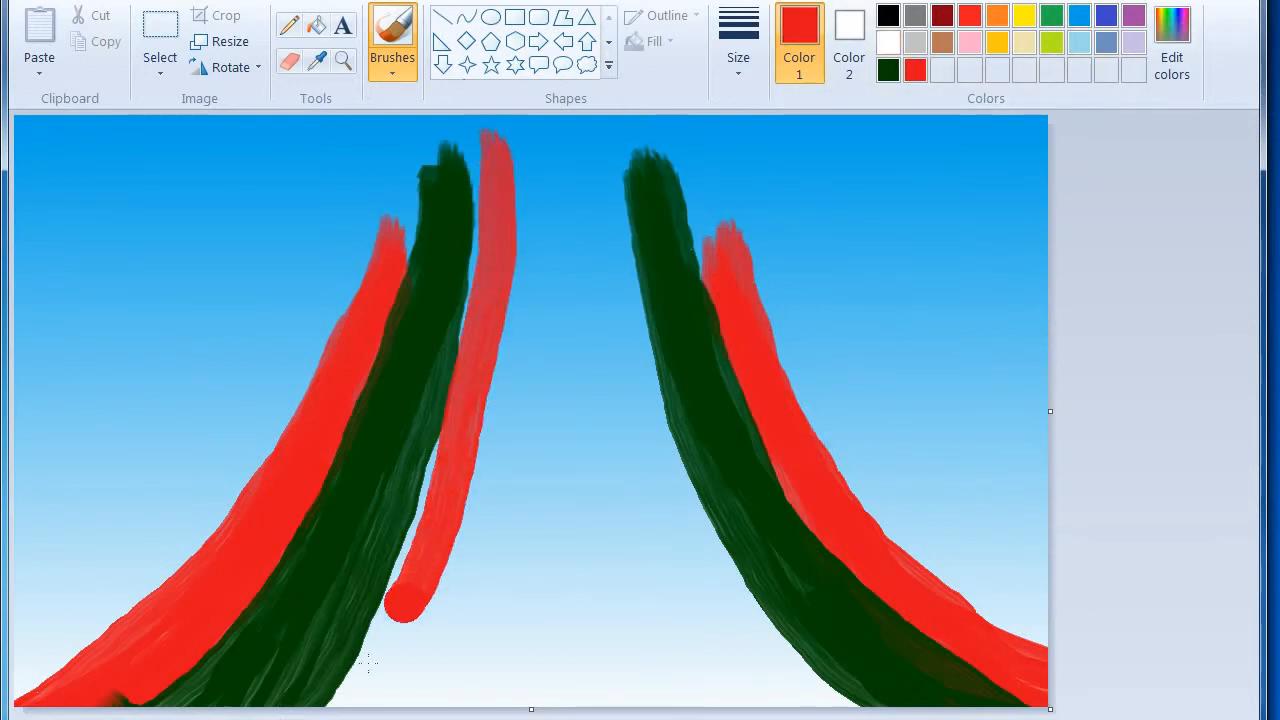
{"action": "left_click_drag", "start_coordinate": [368, 663], "coordinate": [316, 706]}
{"action": "mouse_move", "coordinate": [456, 368]}
{"action": "left_mouse_down"}
{"action": "mouse_move", "coordinate": [467, 312]}
{"action": "mouse_move", "coordinate": [404, 526]}
{"action": "mouse_move", "coordinate": [312, 706]}
{"action": "left_mouse_up"}
Step: Paint a wide red band along the inner edge of the right dark green band down to the canvas bottom
{"action": "mouse_move", "coordinate": [582, 152]}
{"action": "left_mouse_down"}
{"action": "mouse_move", "coordinate": [645, 380]}
{"action": "mouse_move", "coordinate": [725, 585]}
{"action": "mouse_move", "coordinate": [860, 700]}
{"action": "mouse_move", "coordinate": [885, 706]}
{"action": "mouse_move", "coordinate": [600, 128]}
{"action": "mouse_move", "coordinate": [650, 390]}
{"action": "mouse_move", "coordinate": [690, 458]}
{"action": "left_mouse_up"}
{"action": "mouse_move", "coordinate": [562, 188]}
{"action": "left_mouse_down"}
{"action": "mouse_move", "coordinate": [549, 143]}
{"action": "mouse_move", "coordinate": [594, 252]}
{"action": "mouse_move", "coordinate": [612, 430]}
{"action": "left_mouse_up"}
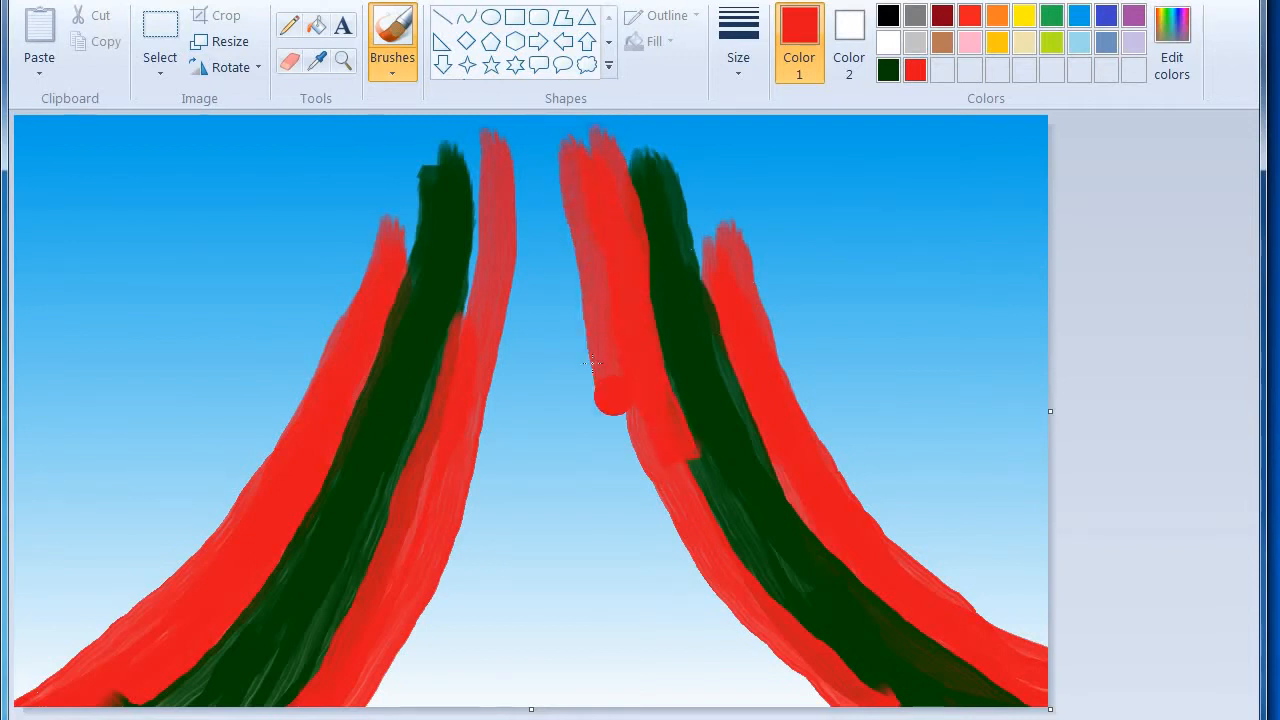
{"action": "mouse_move", "coordinate": [581, 219]}
{"action": "left_mouse_down"}
{"action": "mouse_move", "coordinate": [575, 172]}
{"action": "mouse_move", "coordinate": [585, 435]}
{"action": "mouse_move", "coordinate": [706, 690]}
{"action": "left_mouse_up"}
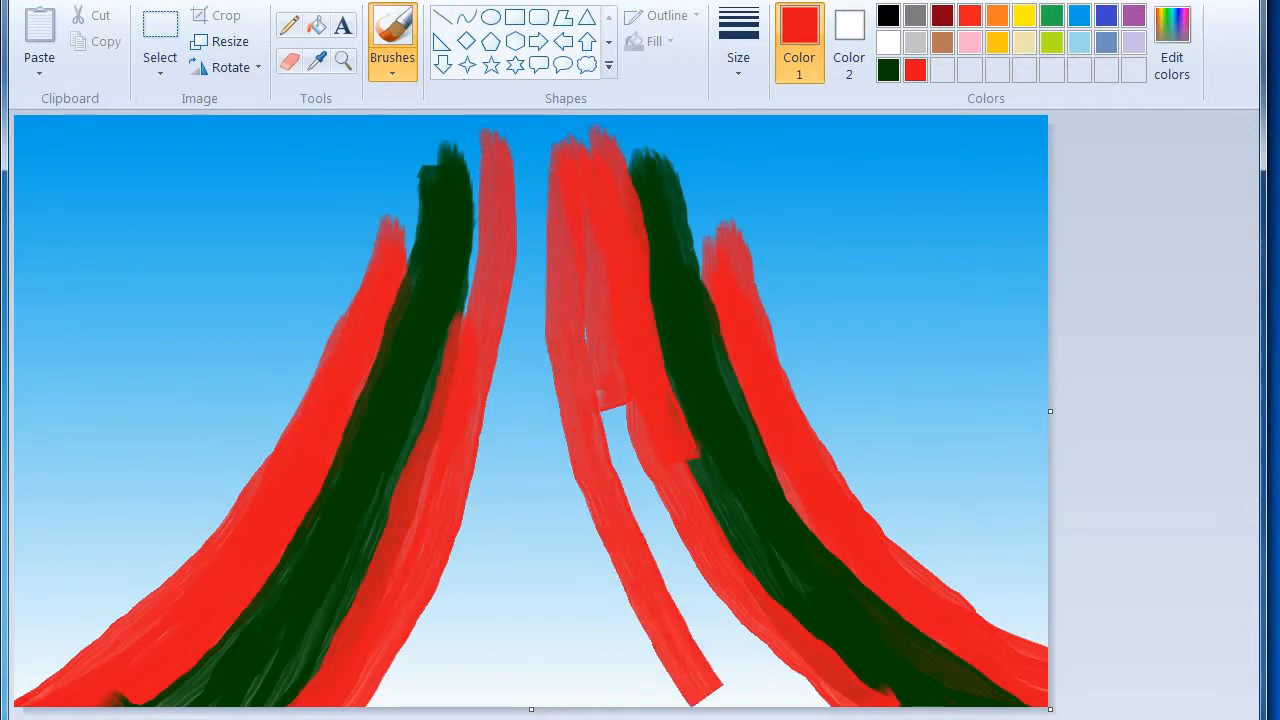
{"action": "mouse_move", "coordinate": [635, 371]}
{"action": "left_mouse_down"}
{"action": "mouse_move", "coordinate": [586, 336]}
{"action": "mouse_move", "coordinate": [615, 448]}
{"action": "mouse_move", "coordinate": [728, 646]}
{"action": "mouse_move", "coordinate": [780, 703]}
{"action": "mouse_move", "coordinate": [678, 588]}
{"action": "mouse_move", "coordinate": [633, 428]}
{"action": "mouse_move", "coordinate": [810, 695]}
{"action": "mouse_move", "coordinate": [839, 713]}
{"action": "left_mouse_up"}
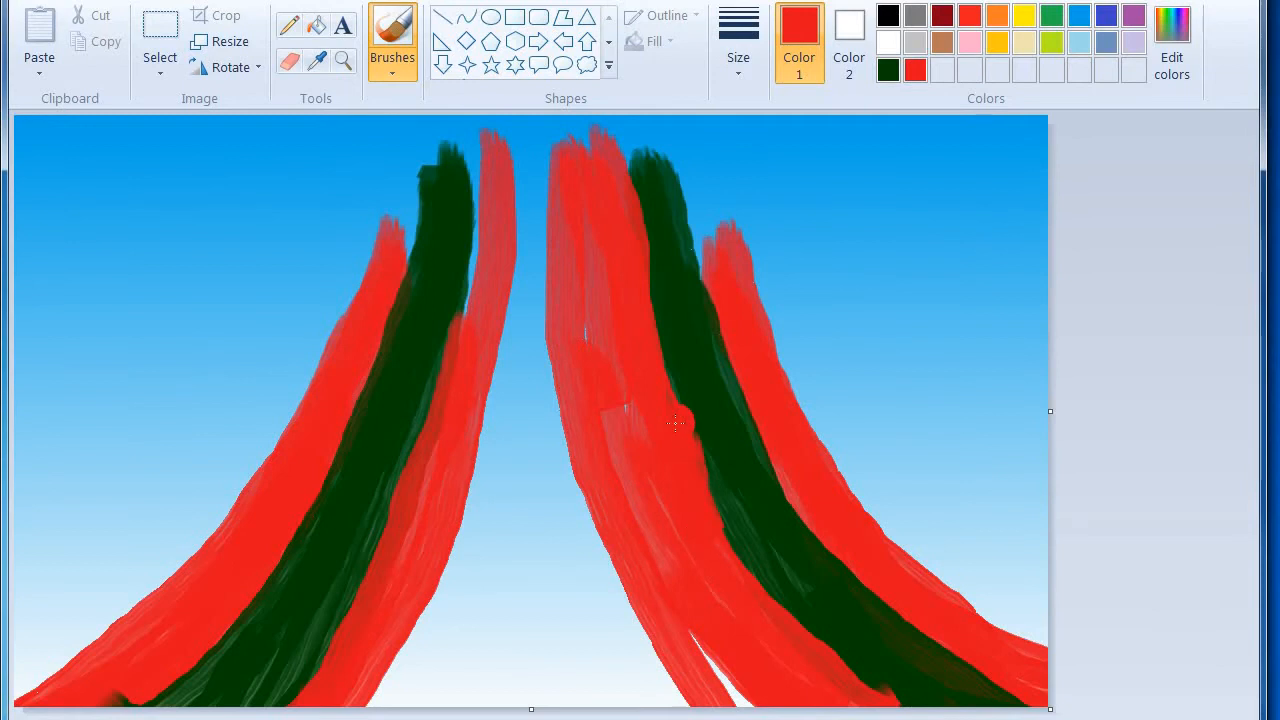
{"action": "left_click_drag", "start_coordinate": [583, 262], "coordinate": [725, 700]}
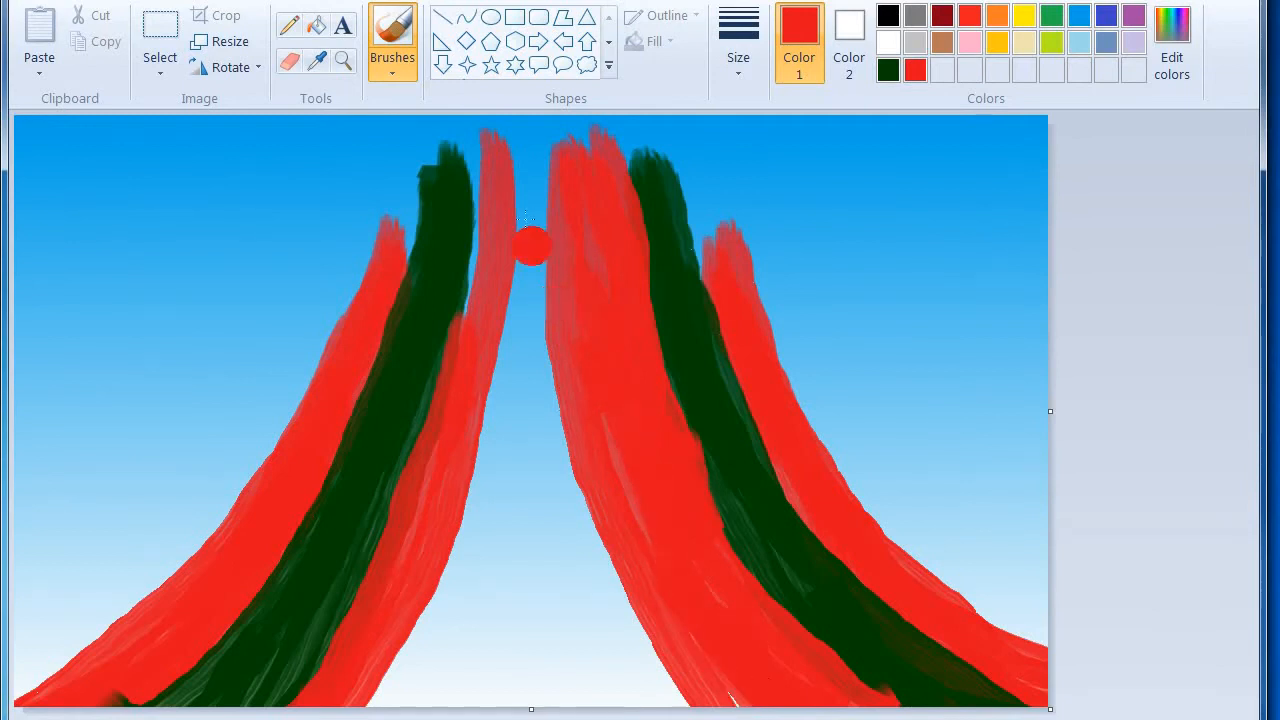
Step: Widen the inner left red band toward the centre until its upper part meets the right red band
{"action": "mouse_move", "coordinate": [509, 132]}
{"action": "left_mouse_down"}
{"action": "mouse_move", "coordinate": [471, 568]}
{"action": "mouse_move", "coordinate": [515, 600]}
{"action": "left_mouse_up"}
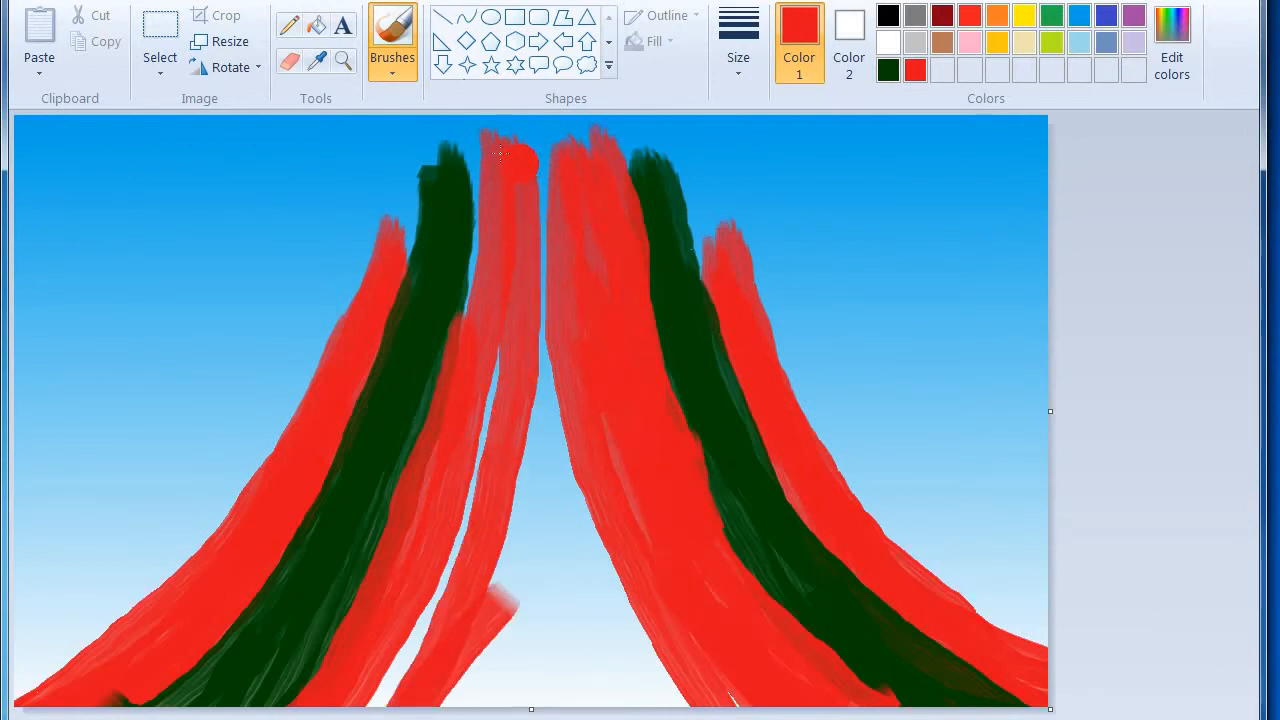
{"action": "mouse_move", "coordinate": [483, 135]}
{"action": "left_mouse_down"}
{"action": "mouse_move", "coordinate": [488, 243]}
{"action": "mouse_move", "coordinate": [448, 470]}
{"action": "left_mouse_up"}
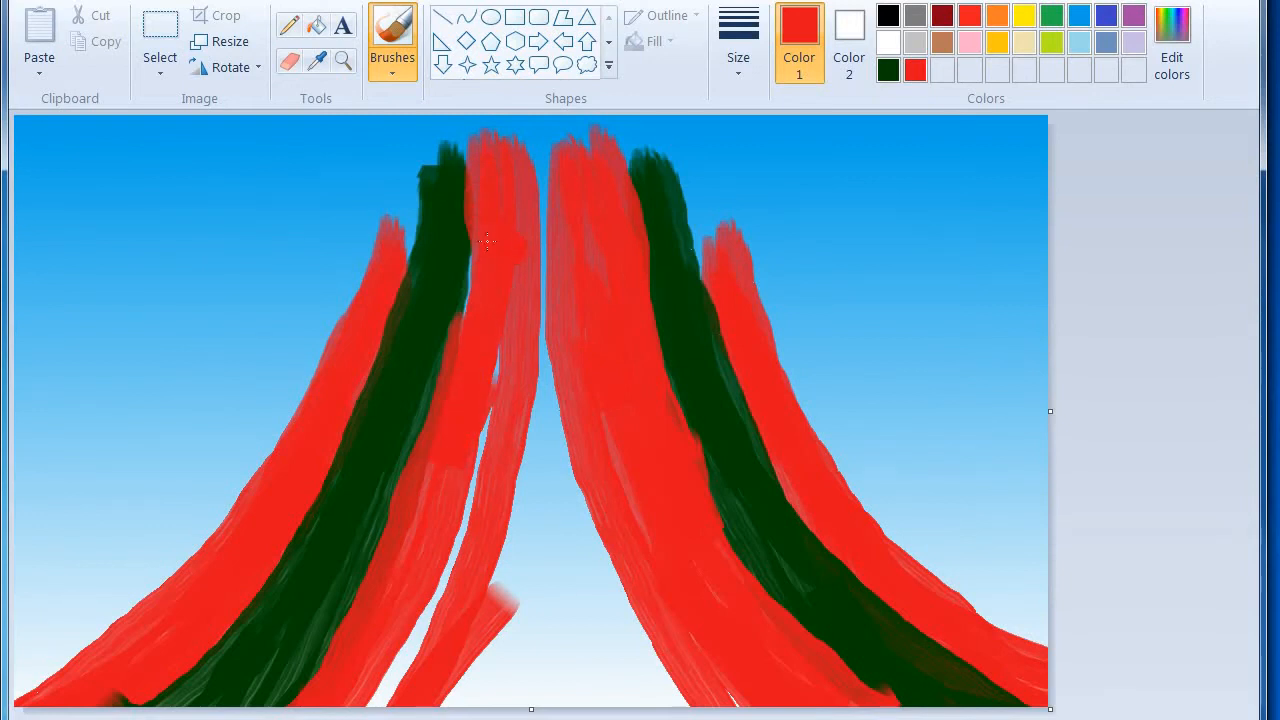
{"action": "mouse_move", "coordinate": [535, 303]}
{"action": "left_mouse_down"}
{"action": "mouse_move", "coordinate": [440, 645]}
{"action": "mouse_move", "coordinate": [395, 705]}
{"action": "left_mouse_up"}
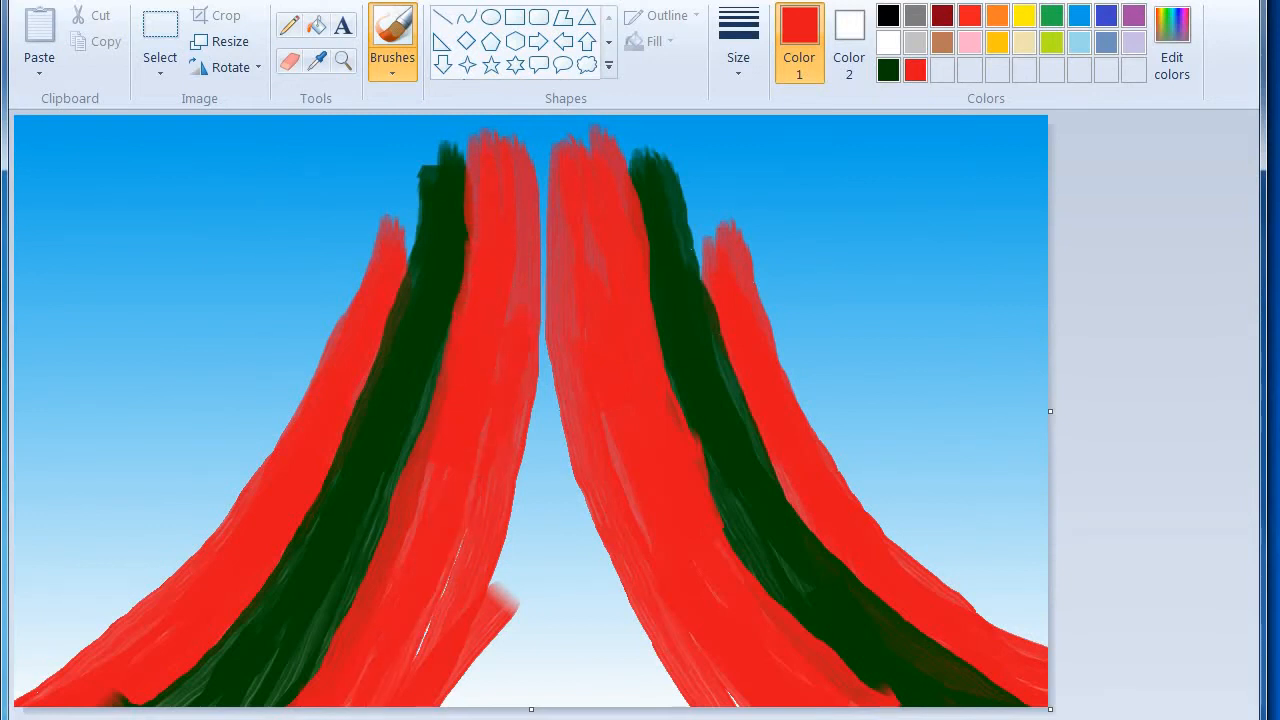
{"action": "left_click_drag", "start_coordinate": [535, 145], "coordinate": [495, 705]}
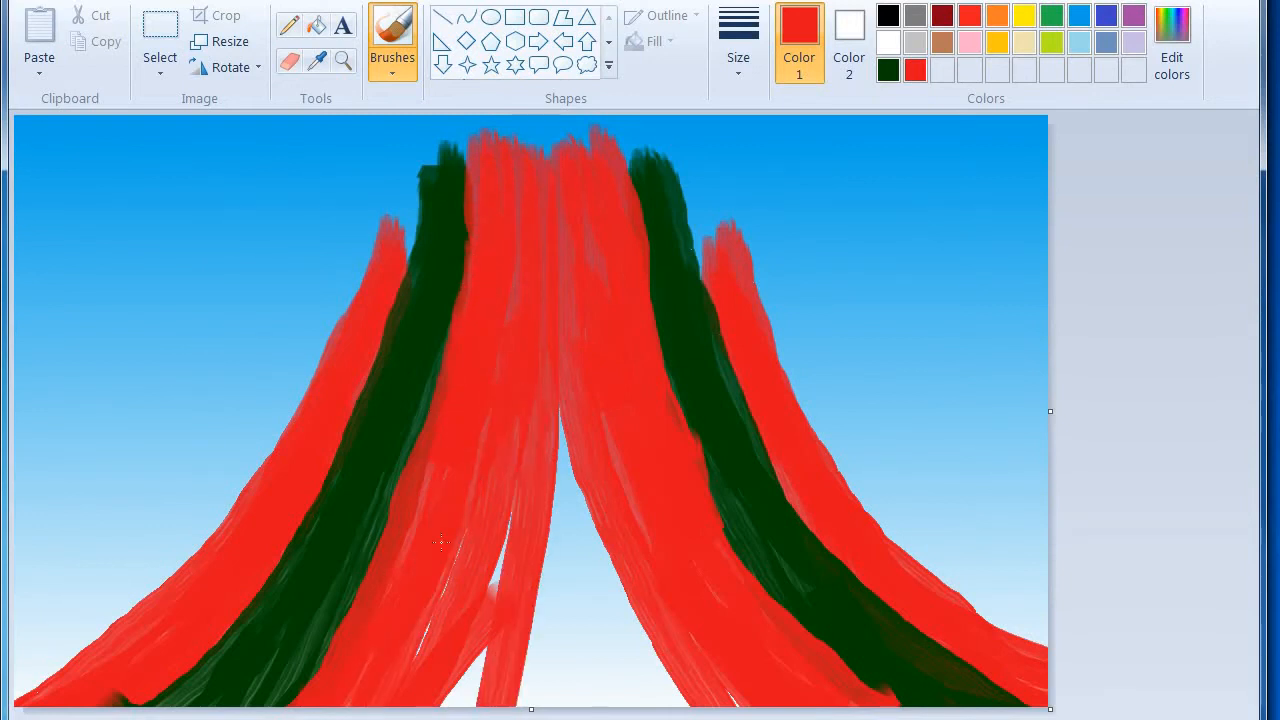
Step: Fill the remaining gaps in the lower centre between the two inner bands with red brush strokes
{"action": "left_click_drag", "start_coordinate": [528, 357], "coordinate": [600, 680]}
{"action": "mouse_move", "coordinate": [566, 470]}
{"action": "left_mouse_down"}
{"action": "mouse_move", "coordinate": [574, 548]}
{"action": "mouse_move", "coordinate": [640, 690]}
{"action": "left_mouse_up"}
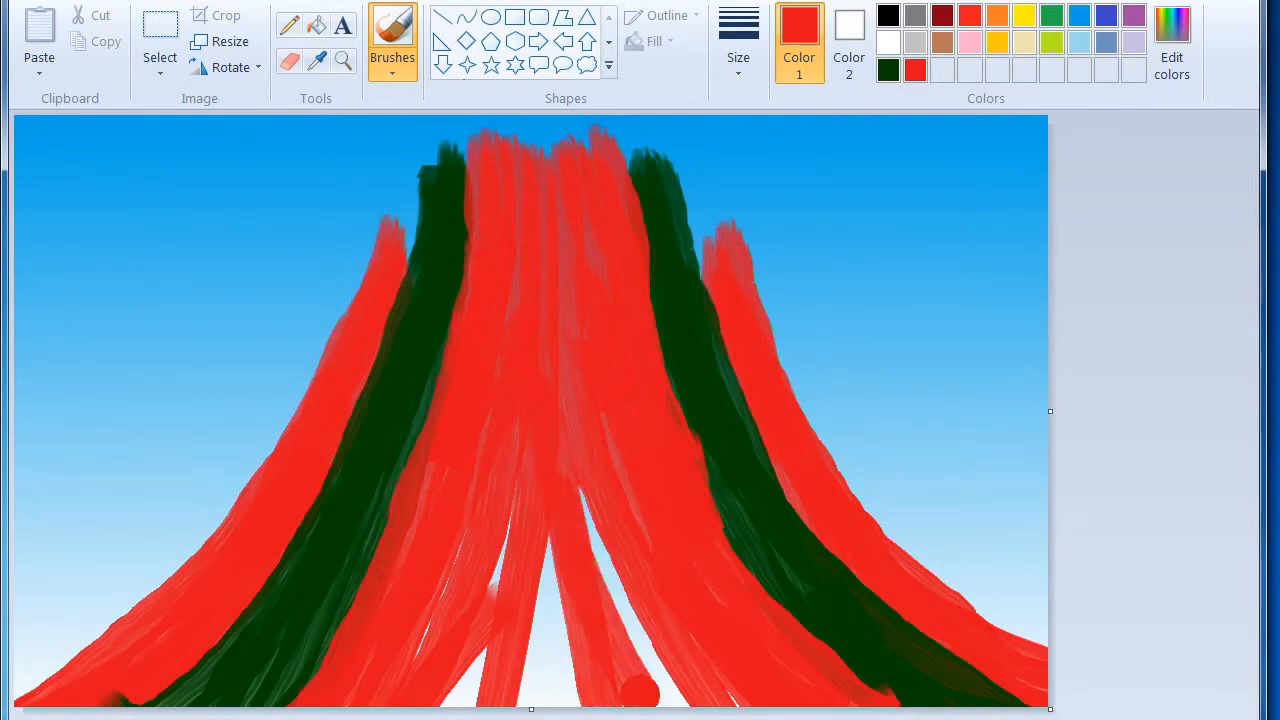
{"action": "left_click_drag", "start_coordinate": [541, 452], "coordinate": [705, 704]}
{"action": "left_click_drag", "start_coordinate": [577, 526], "coordinate": [680, 704]}
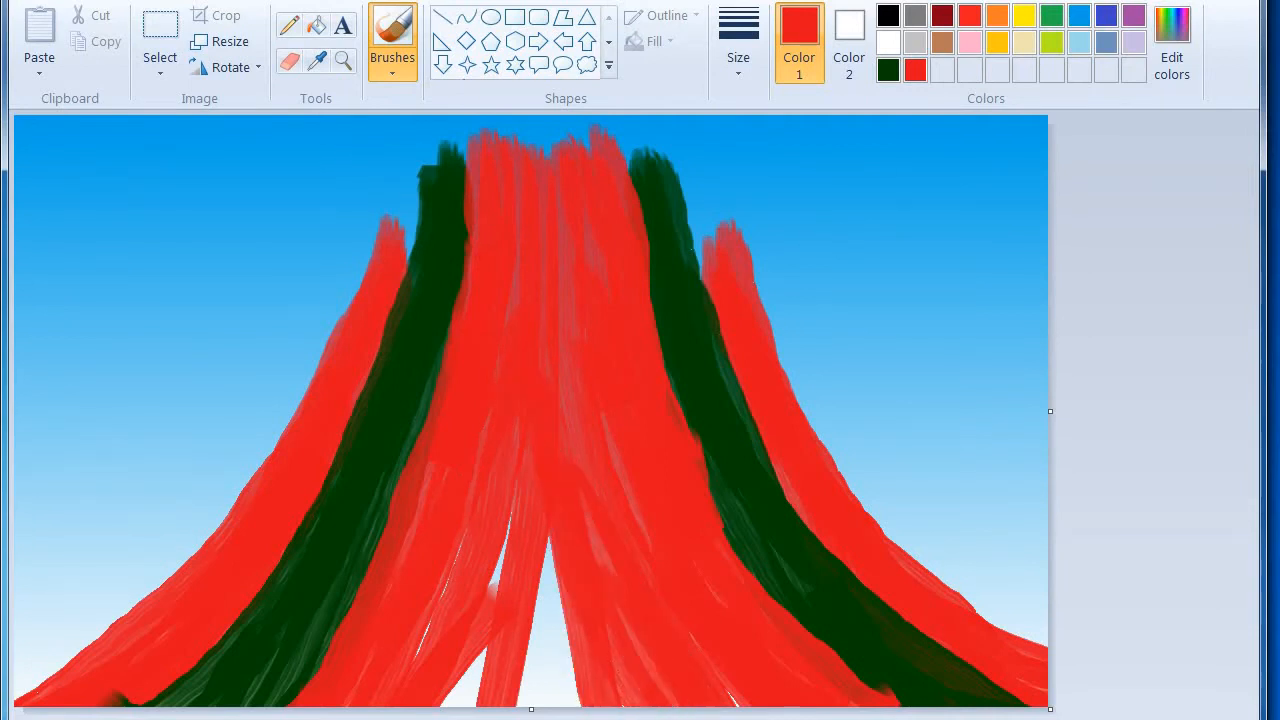
{"action": "left_click_drag", "start_coordinate": [518, 492], "coordinate": [445, 704]}
{"action": "left_click_drag", "start_coordinate": [500, 502], "coordinate": [435, 688]}
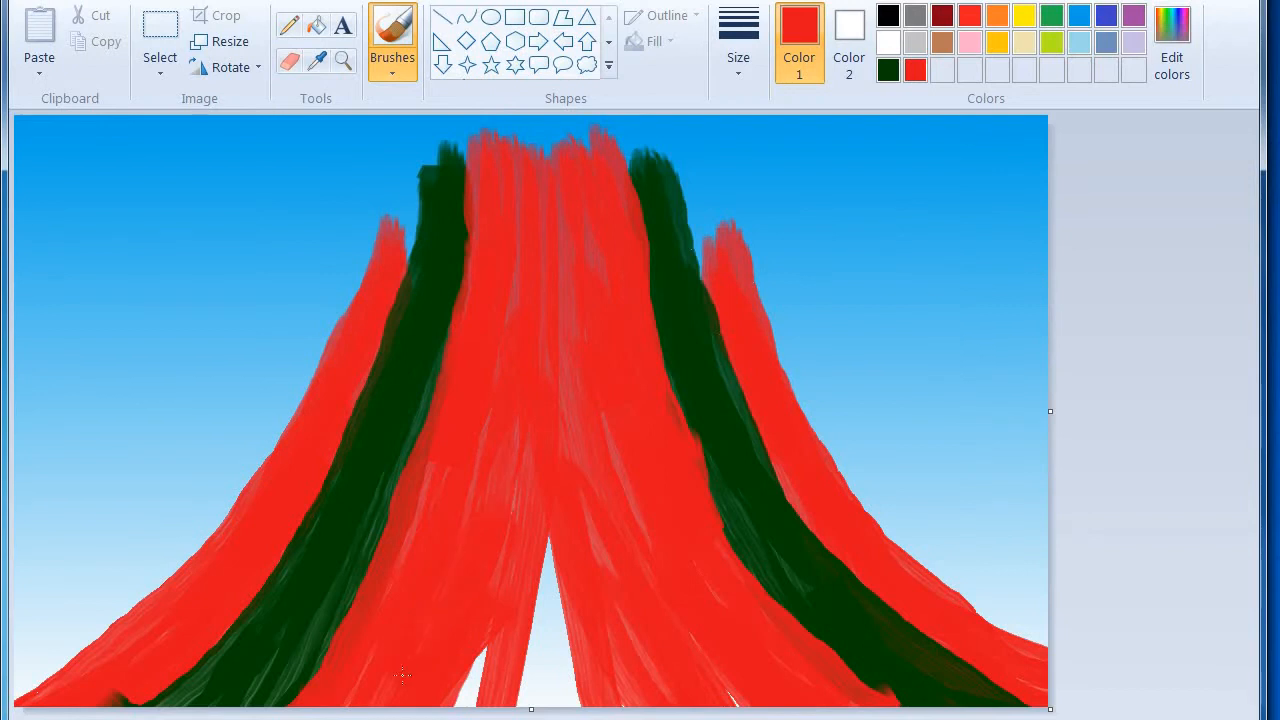
{"action": "left_click_drag", "start_coordinate": [518, 500], "coordinate": [548, 705]}
{"action": "mouse_move", "coordinate": [548, 530]}
{"action": "left_mouse_down"}
{"action": "mouse_move", "coordinate": [582, 710]}
{"action": "mouse_move", "coordinate": [543, 560]}
{"action": "mouse_move", "coordinate": [513, 710]}
{"action": "mouse_move", "coordinate": [610, 715]}
{"action": "mouse_move", "coordinate": [498, 668]}
{"action": "left_mouse_up"}
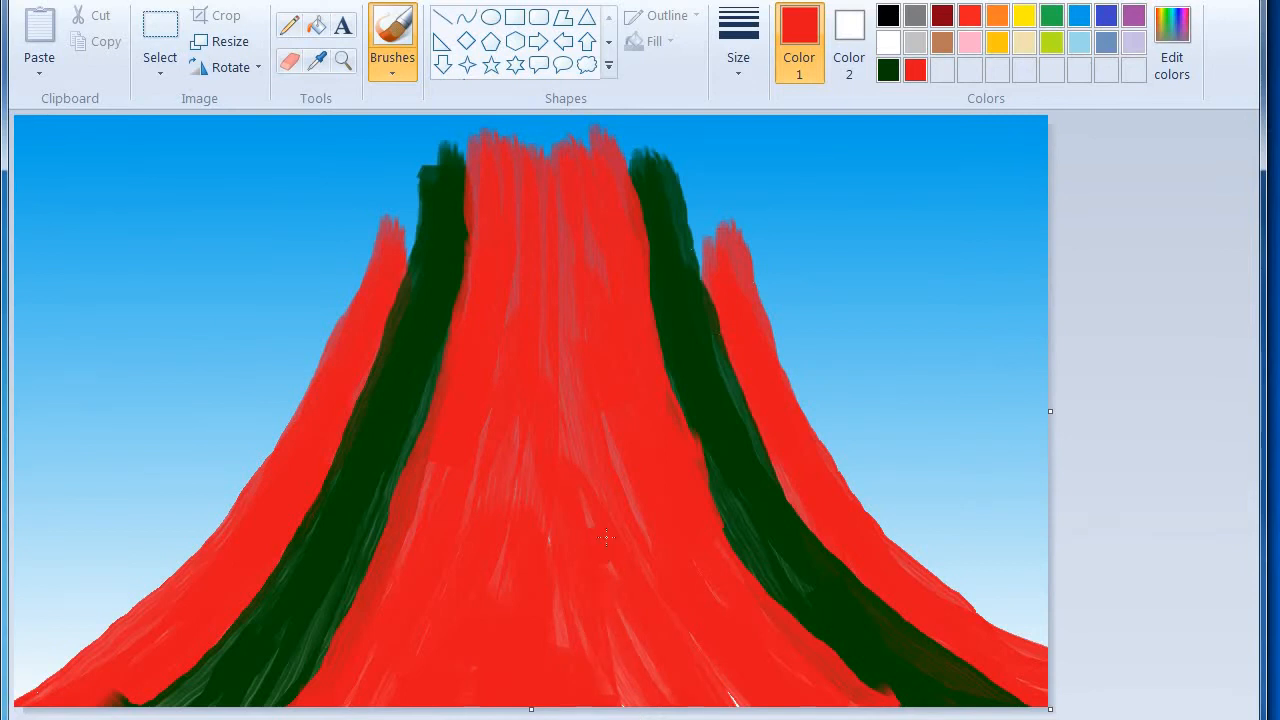
Step: Cover the light streaks in the central red area and the gap at its upper edge with red brush strokes
{"action": "left_click_drag", "start_coordinate": [592, 659], "coordinate": [635, 700]}
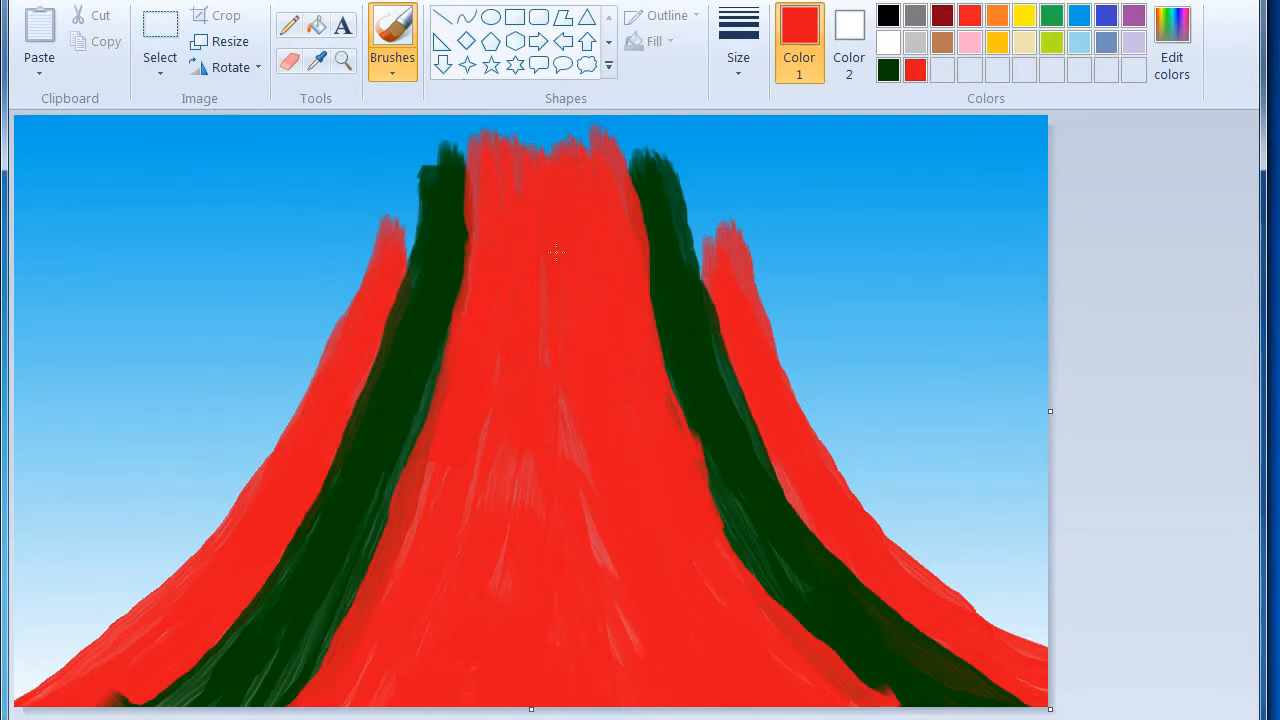
{"action": "left_click_drag", "start_coordinate": [576, 441], "coordinate": [627, 640]}
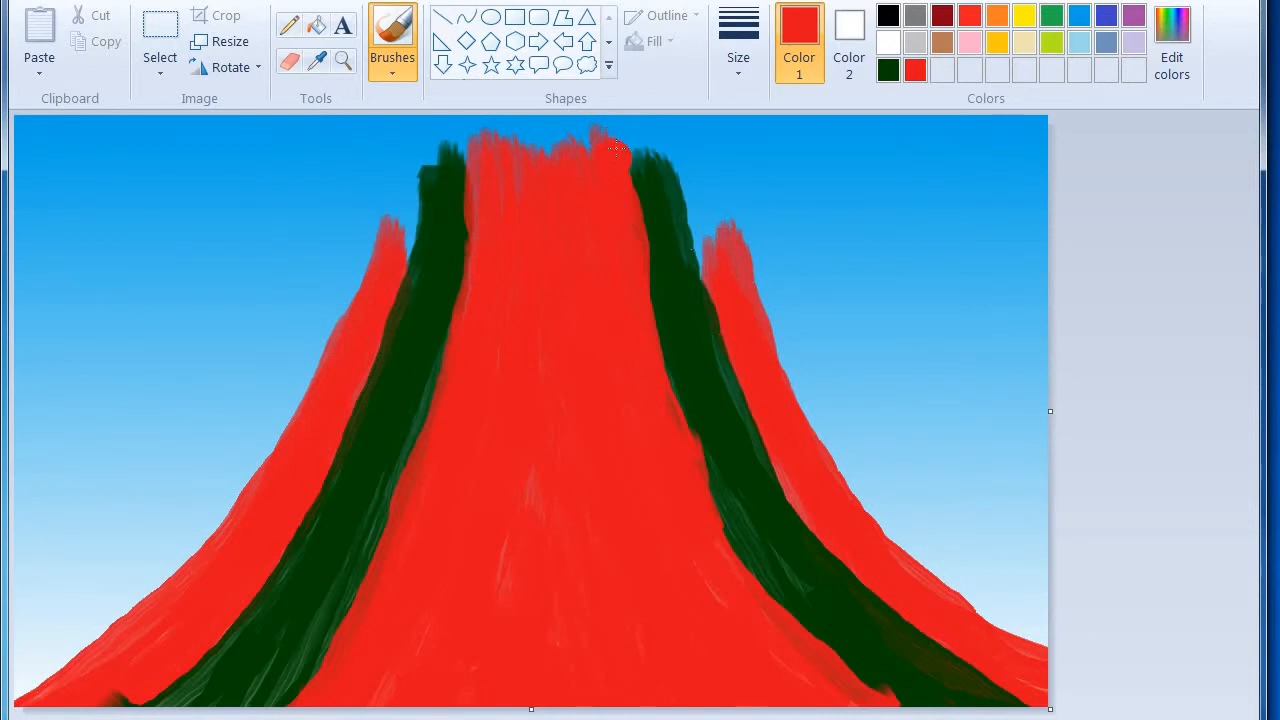
{"action": "left_click_drag", "start_coordinate": [620, 133], "coordinate": [627, 231]}
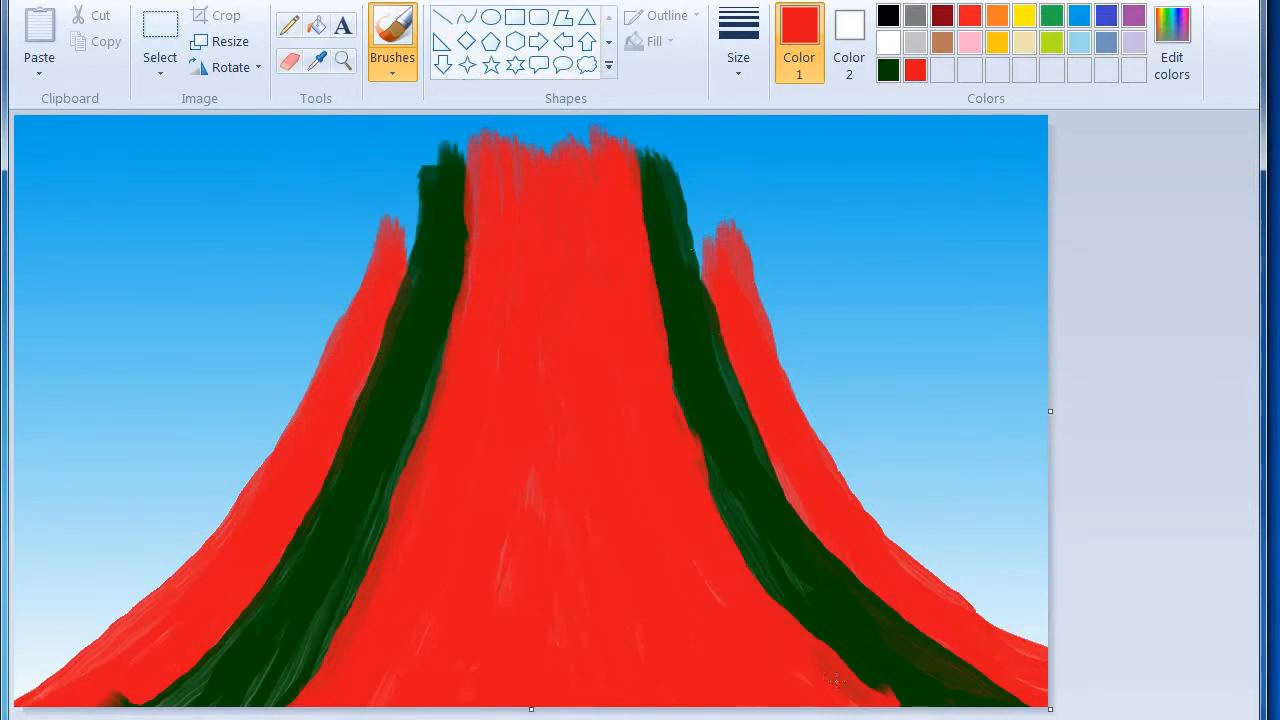
Step: Set up the Ellipse shape with dark green for both colors, a solid color outline and a solid color fill
{"action": "left_click", "coordinate": [492, 18]}
{"action": "left_click", "coordinate": [887, 70]}
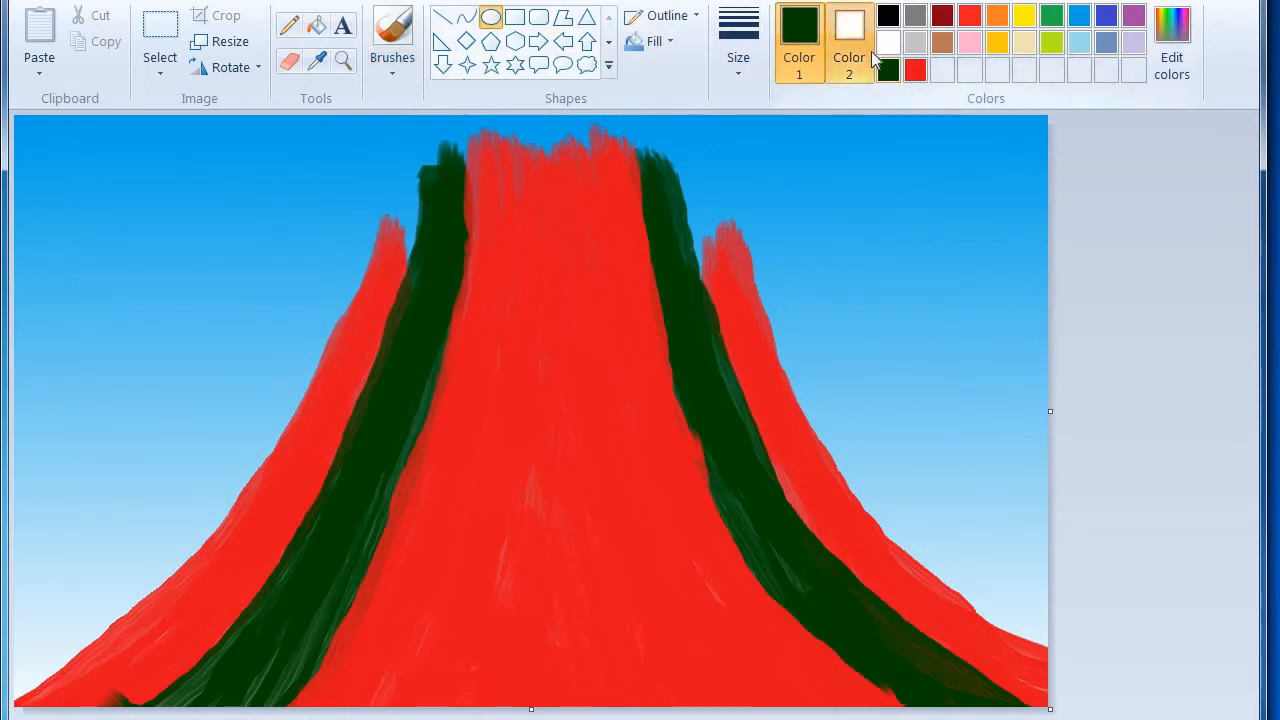
{"action": "left_click", "coordinate": [849, 40]}
{"action": "left_click", "coordinate": [665, 18]}
{"action": "left_click", "coordinate": [660, 40]}
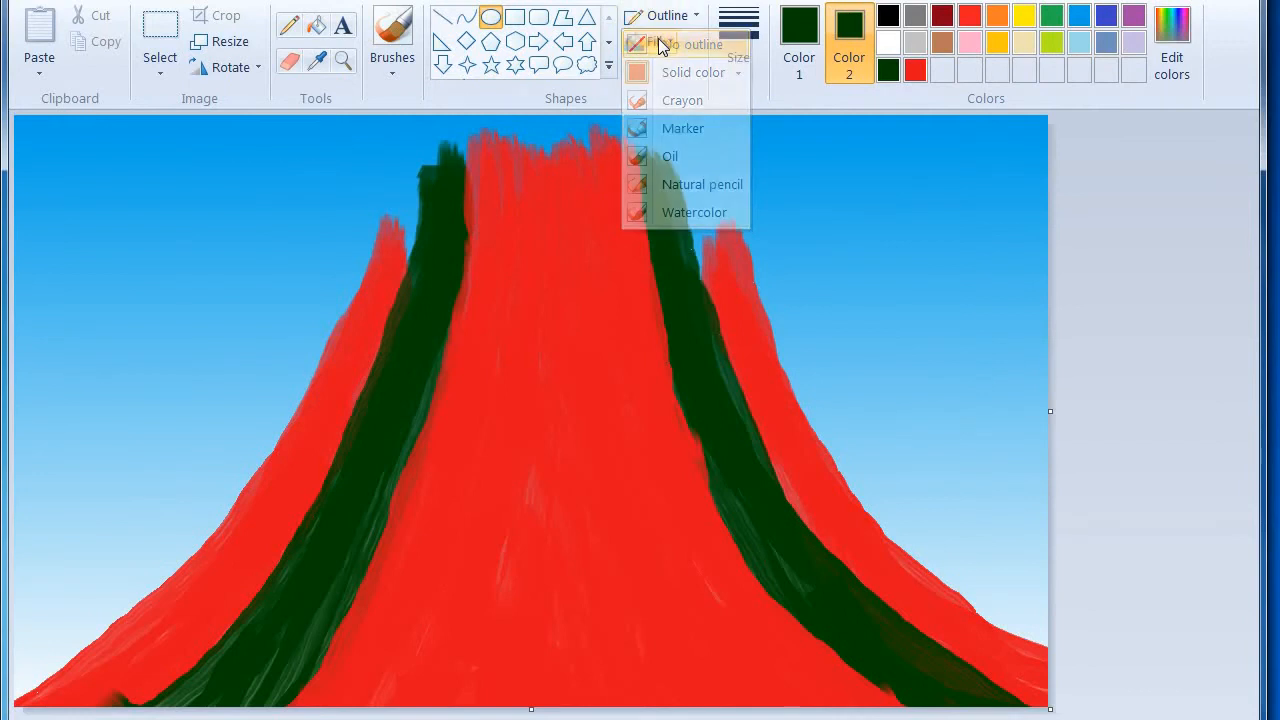
{"action": "left_click", "coordinate": [660, 16]}
{"action": "left_click", "coordinate": [652, 44]}
{"action": "left_click", "coordinate": [660, 17]}
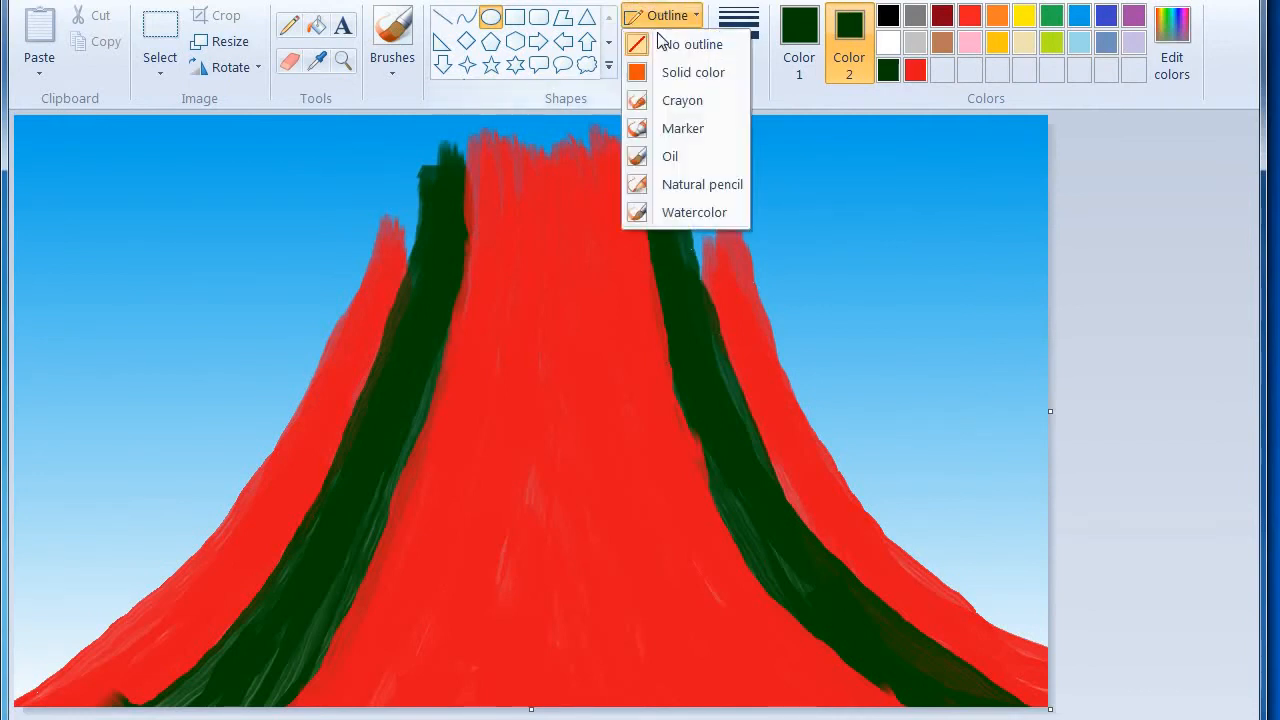
{"action": "left_click", "coordinate": [671, 63]}
{"action": "left_click", "coordinate": [654, 44]}
{"action": "left_click", "coordinate": [655, 100]}
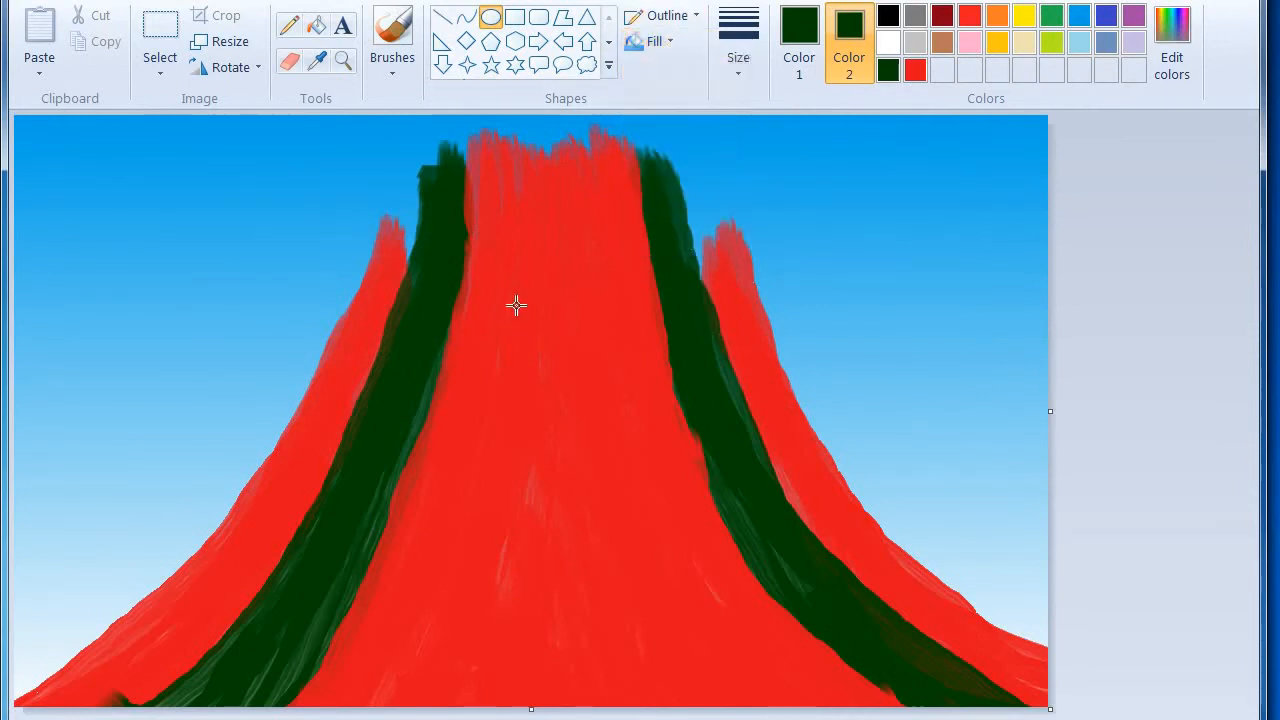
Step: Try placing a large dark green circle on the red centre of the mountain, then undo it
{"action": "left_click_drag", "start_coordinate": [512, 302], "coordinate": [680, 507]}
{"action": "left_click_drag", "start_coordinate": [586, 440], "coordinate": [548, 425]}
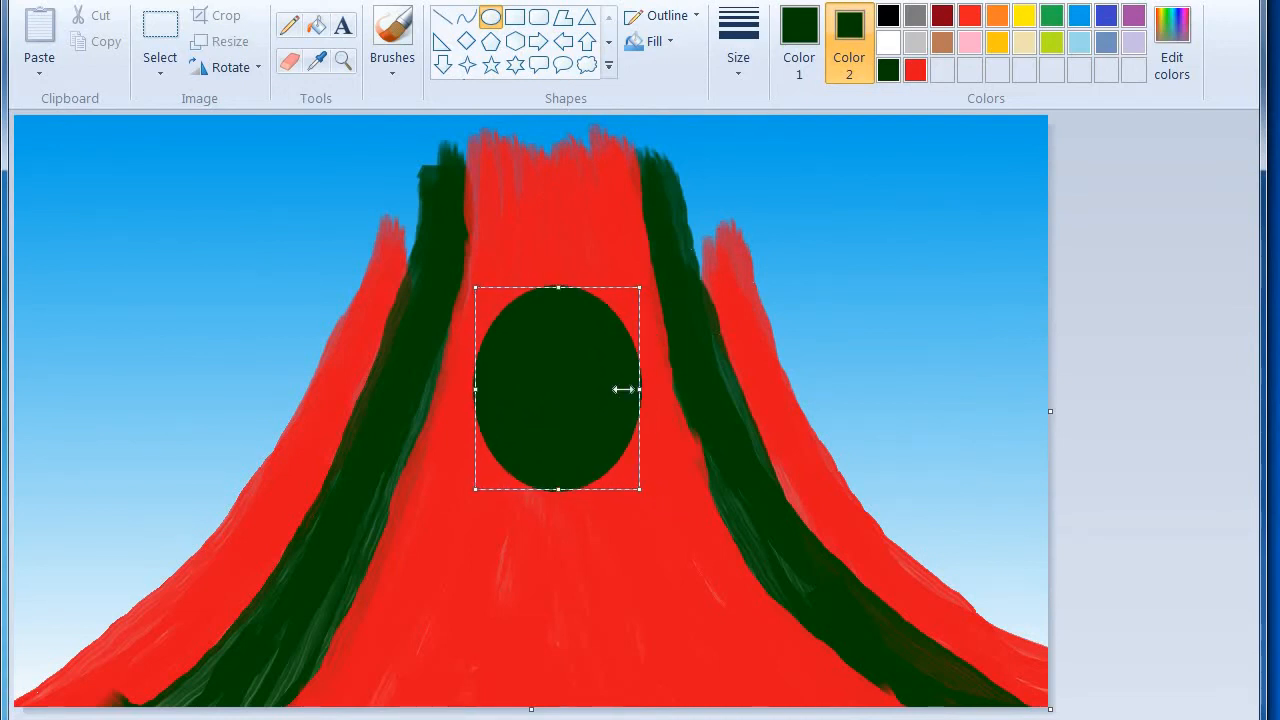
{"action": "left_click_drag", "start_coordinate": [622, 389], "coordinate": [658, 391]}
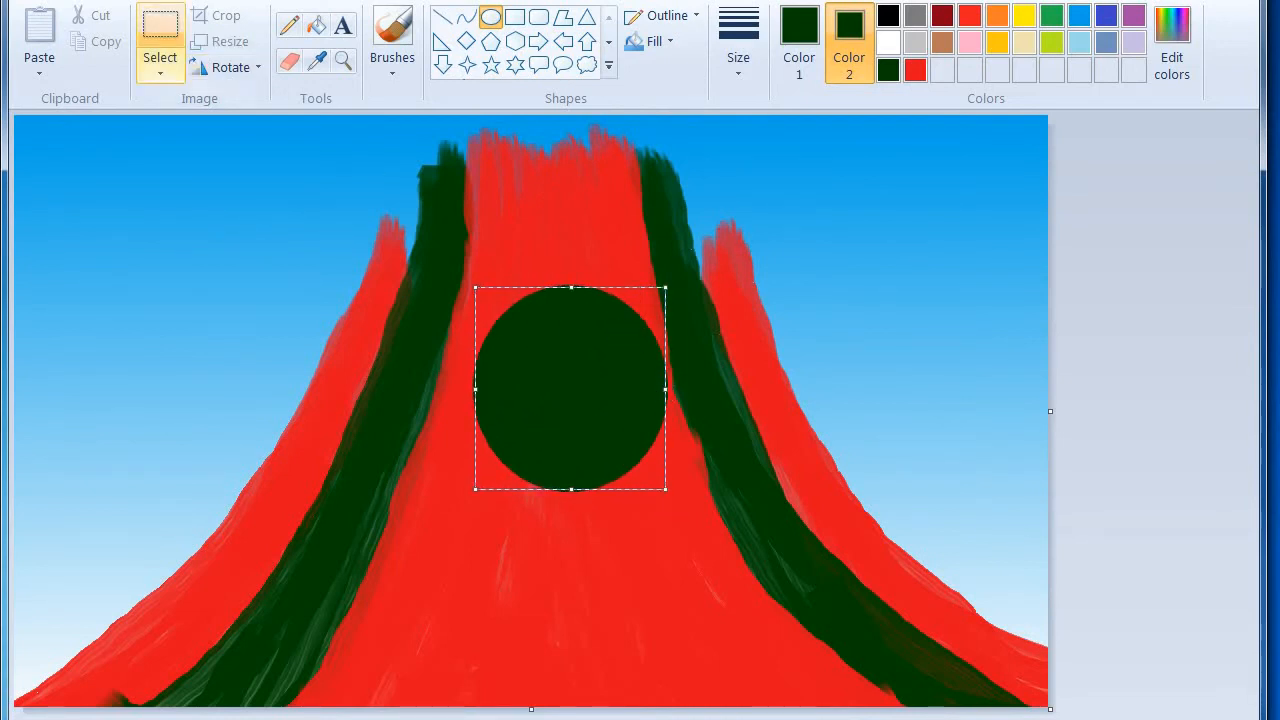
{"action": "key", "text": "ctrl+z"}
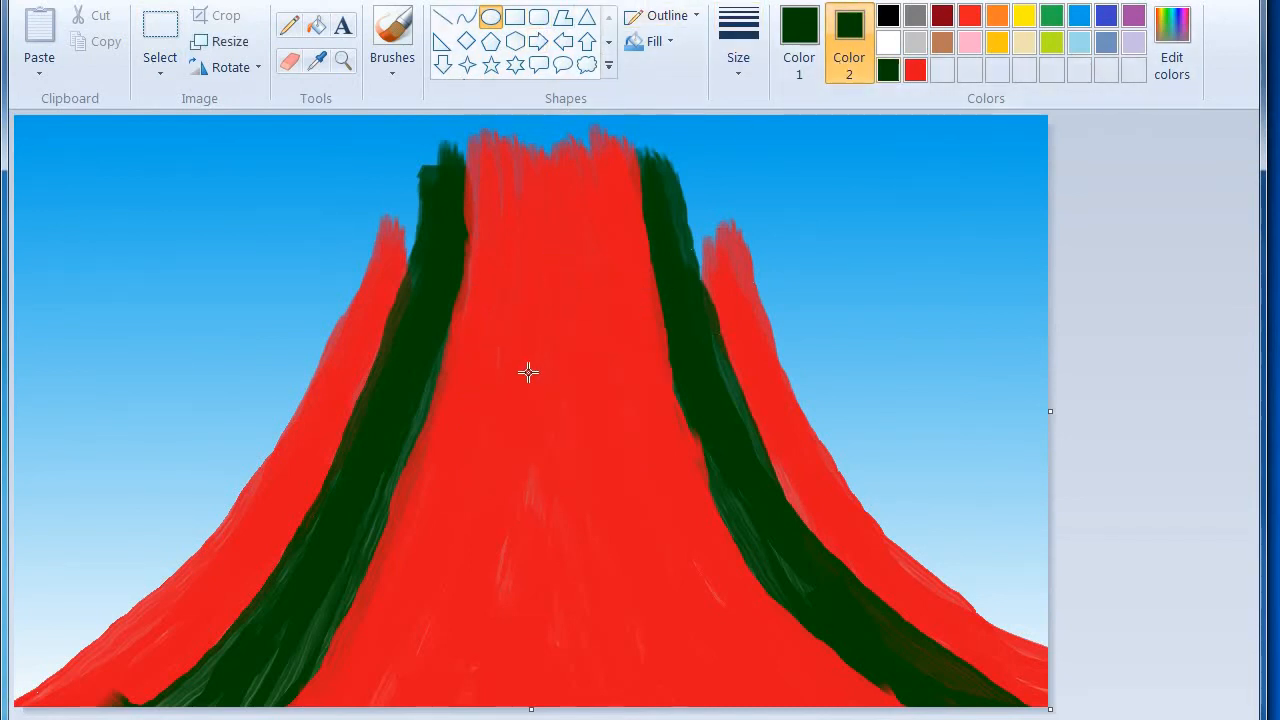
Step: Touch up the upper edge of the central red area beside the right dark green band with the red brush
{"action": "left_click", "coordinate": [392, 38]}
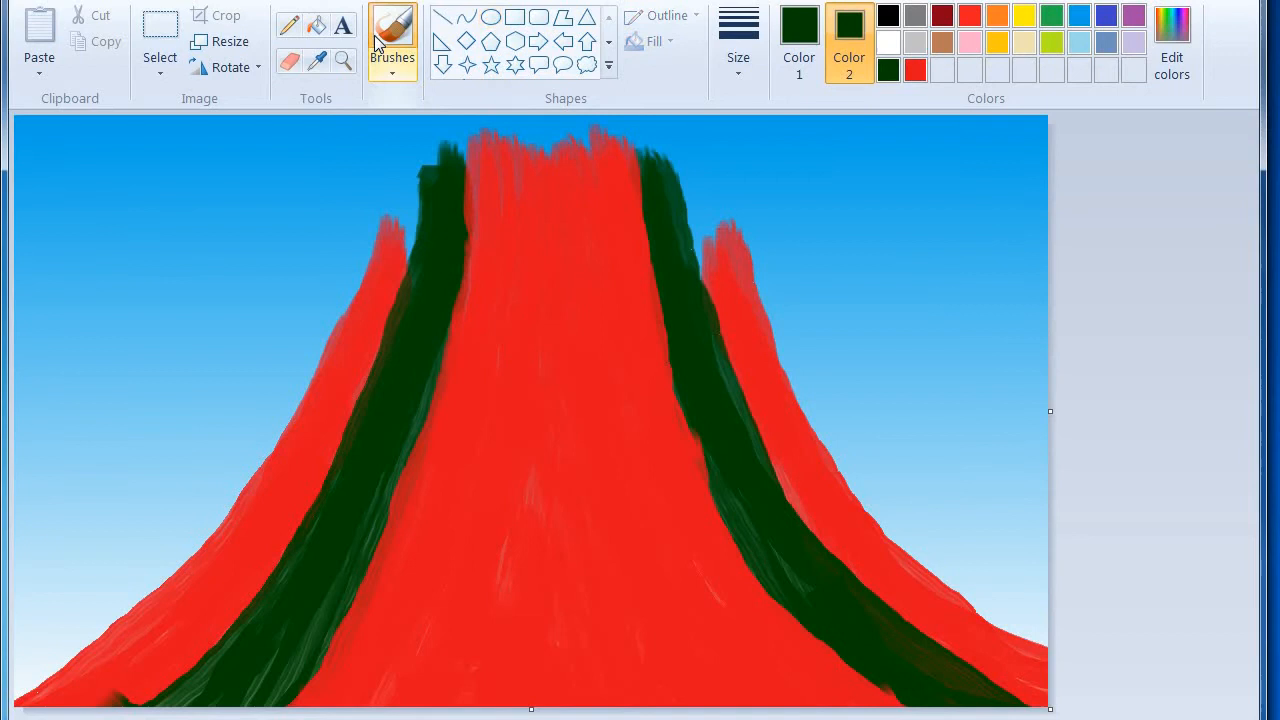
{"action": "left_click", "coordinate": [806, 52]}
{"action": "left_click", "coordinate": [917, 73]}
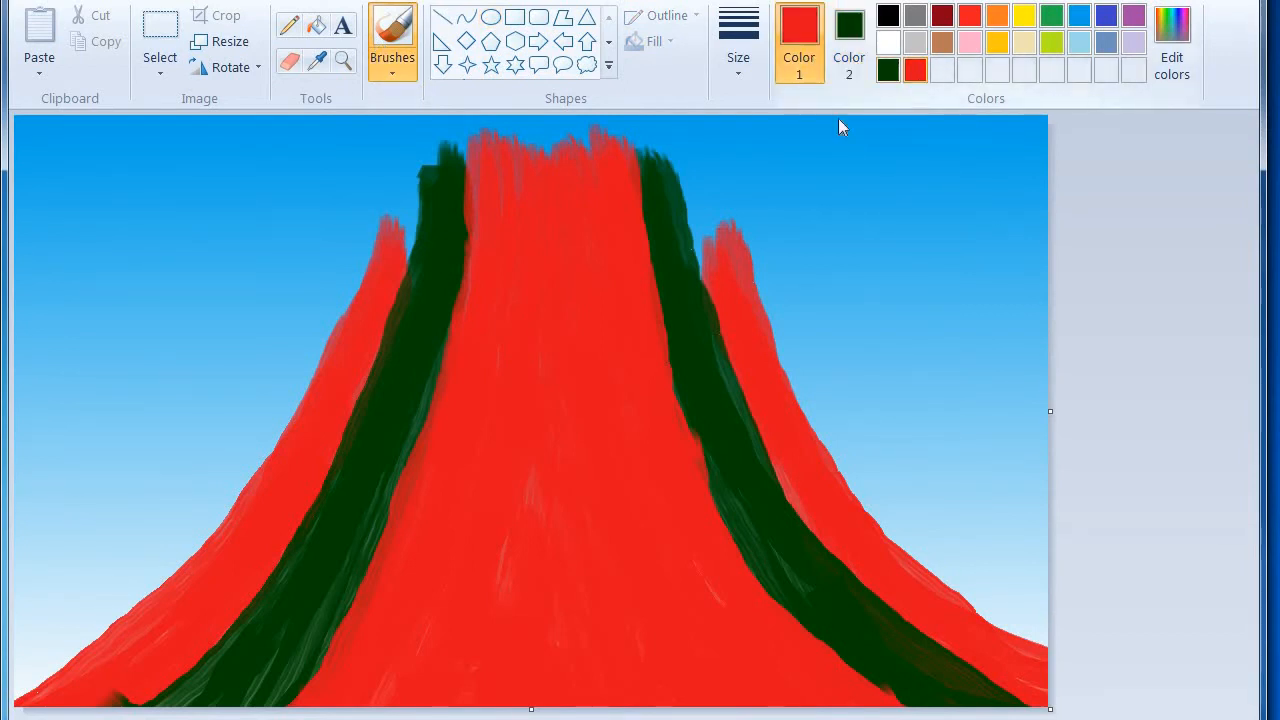
{"action": "left_click_drag", "start_coordinate": [644, 184], "coordinate": [644, 206]}
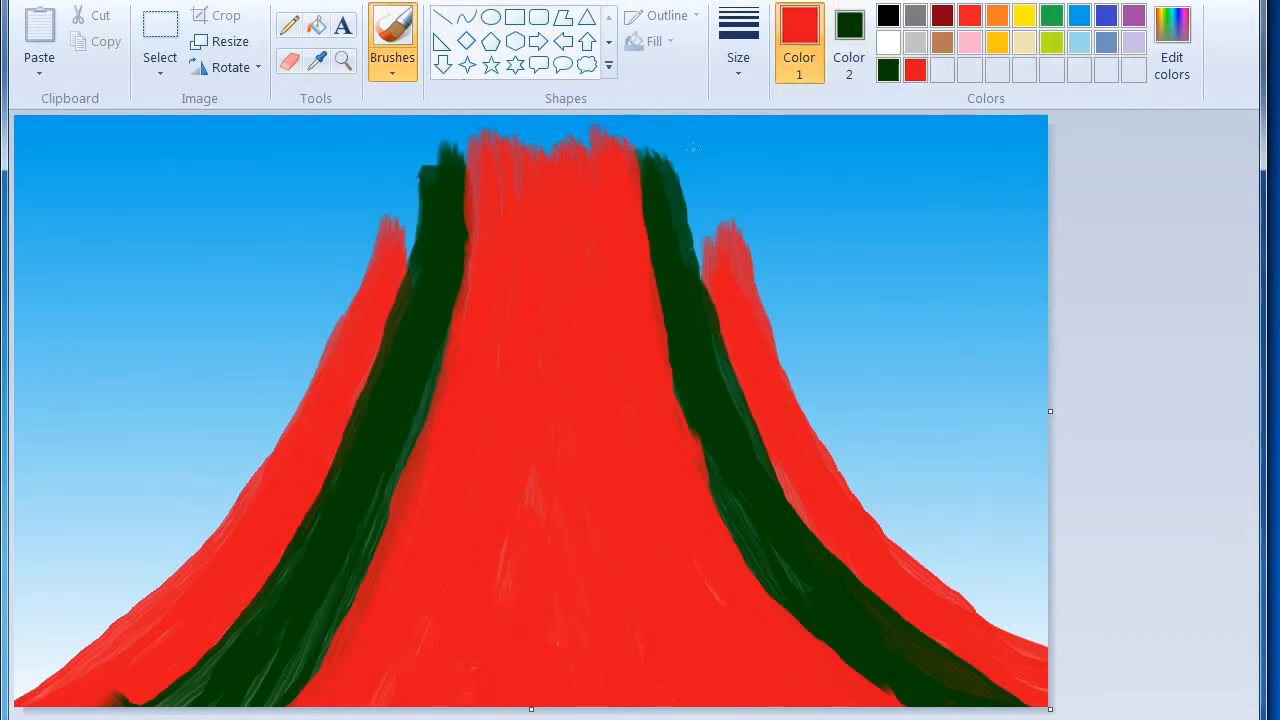
Step: Paint a dark green wedge down the middle of the red area to the canvas bottom and fill its interior
{"action": "left_click", "coordinate": [888, 70]}
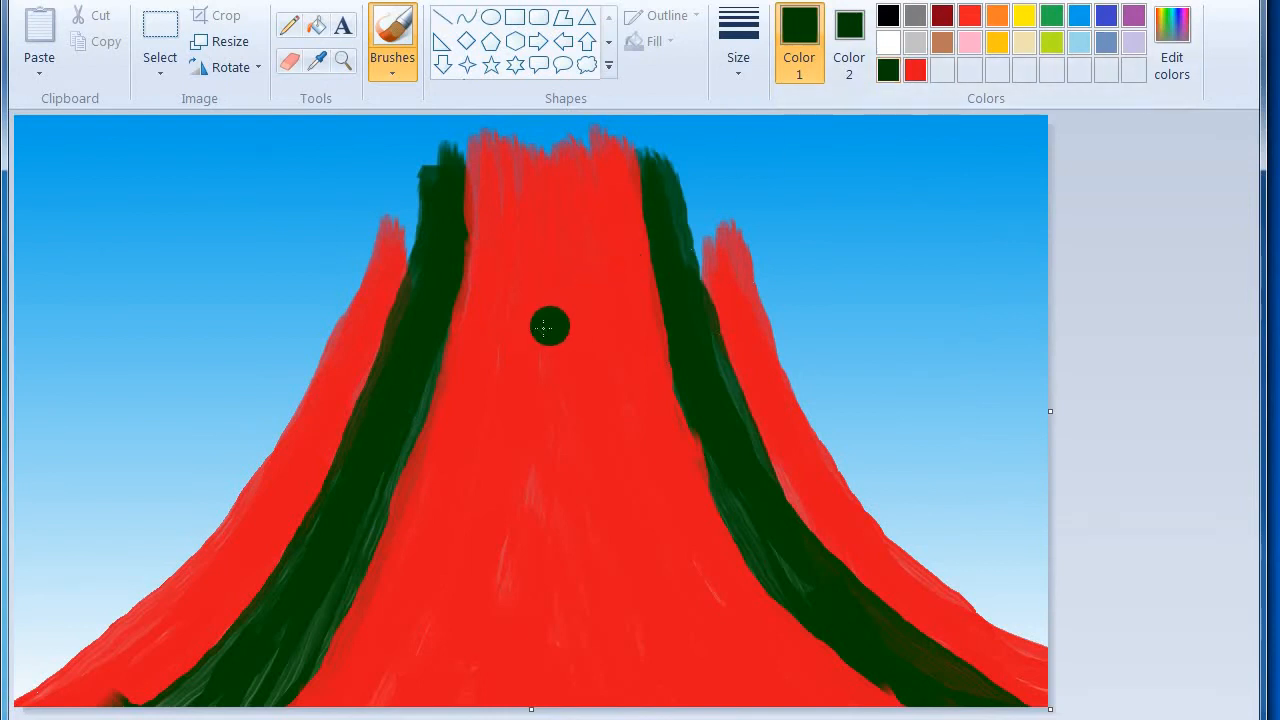
{"action": "left_click_drag", "start_coordinate": [531, 258], "coordinate": [465, 708]}
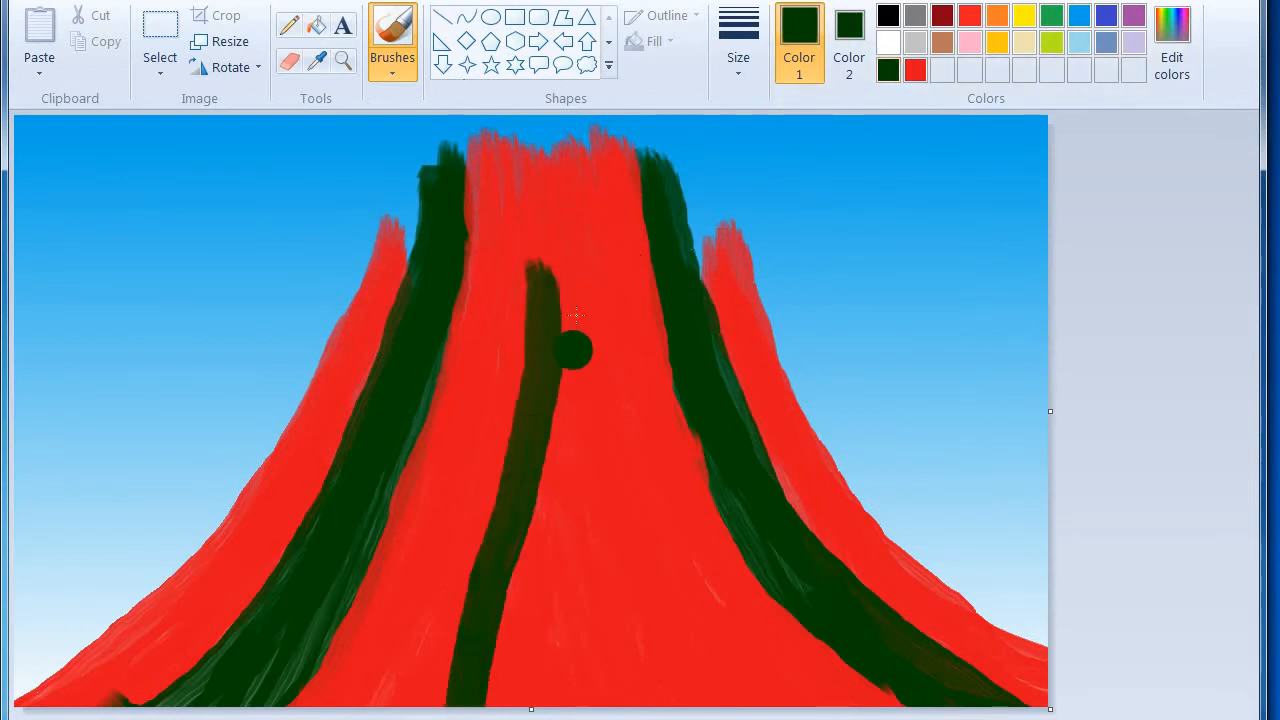
{"action": "left_click_drag", "start_coordinate": [558, 322], "coordinate": [600, 705]}
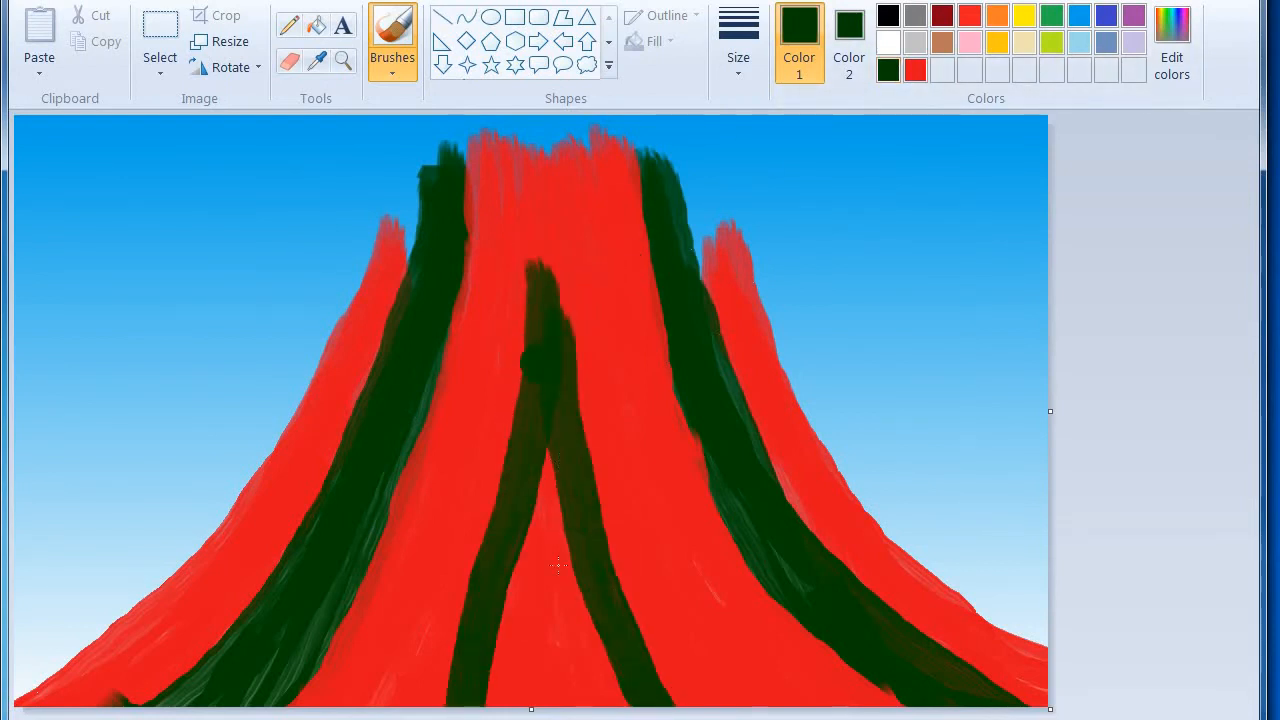
{"action": "left_click_drag", "start_coordinate": [540, 448], "coordinate": [600, 705]}
{"action": "left_click_drag", "start_coordinate": [552, 497], "coordinate": [530, 698]}
{"action": "left_click_drag", "start_coordinate": [534, 523], "coordinate": [502, 688]}
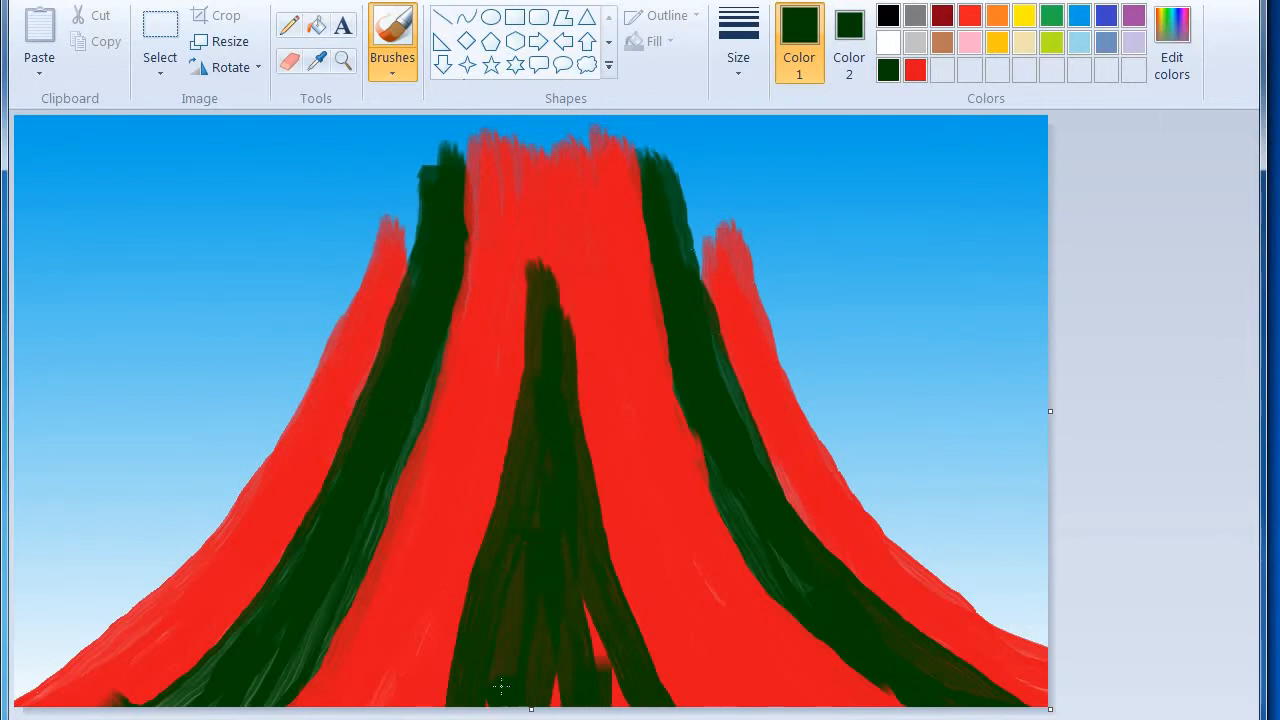
{"action": "left_click_drag", "start_coordinate": [578, 560], "coordinate": [655, 682]}
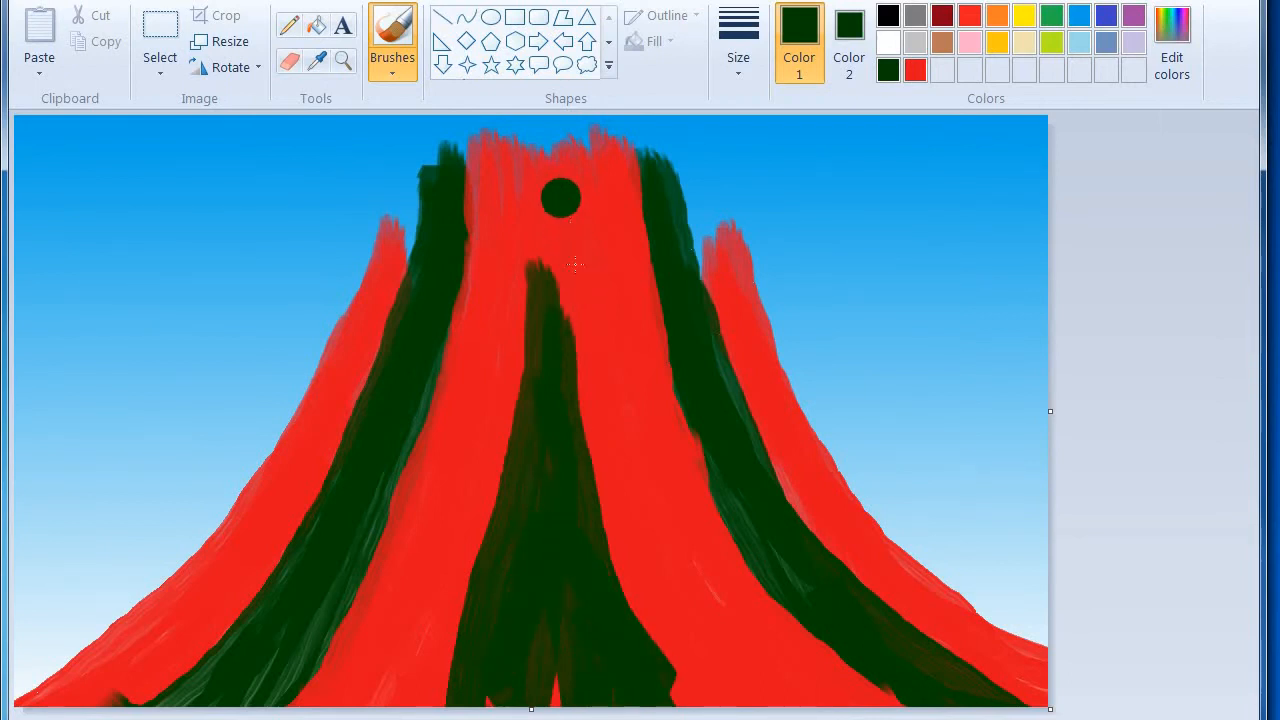
Step: Extend the central dark green band up to the mountain's top and widen it on both sides of its base
{"action": "mouse_move", "coordinate": [560, 194]}
{"action": "left_mouse_down"}
{"action": "mouse_move", "coordinate": [622, 588]}
{"action": "mouse_move", "coordinate": [700, 706]}
{"action": "left_mouse_up"}
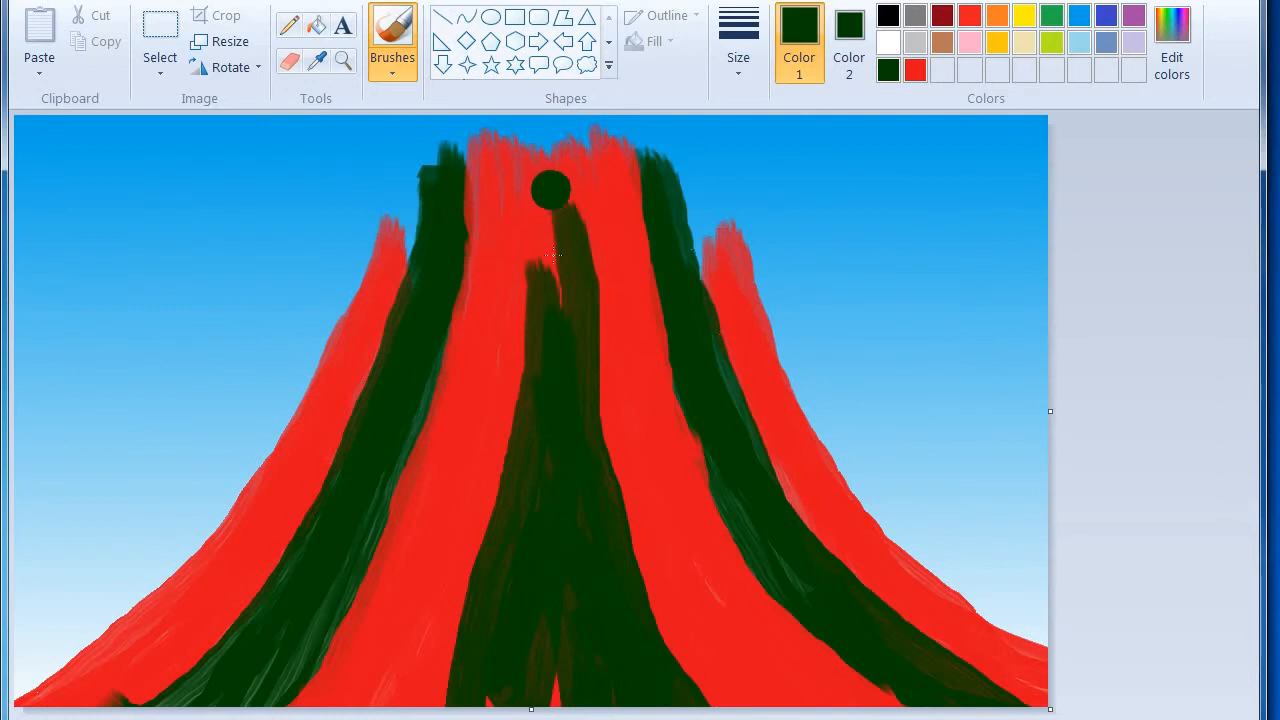
{"action": "mouse_move", "coordinate": [550, 190]}
{"action": "left_mouse_down"}
{"action": "mouse_move", "coordinate": [512, 465]}
{"action": "mouse_move", "coordinate": [421, 686]}
{"action": "left_mouse_up"}
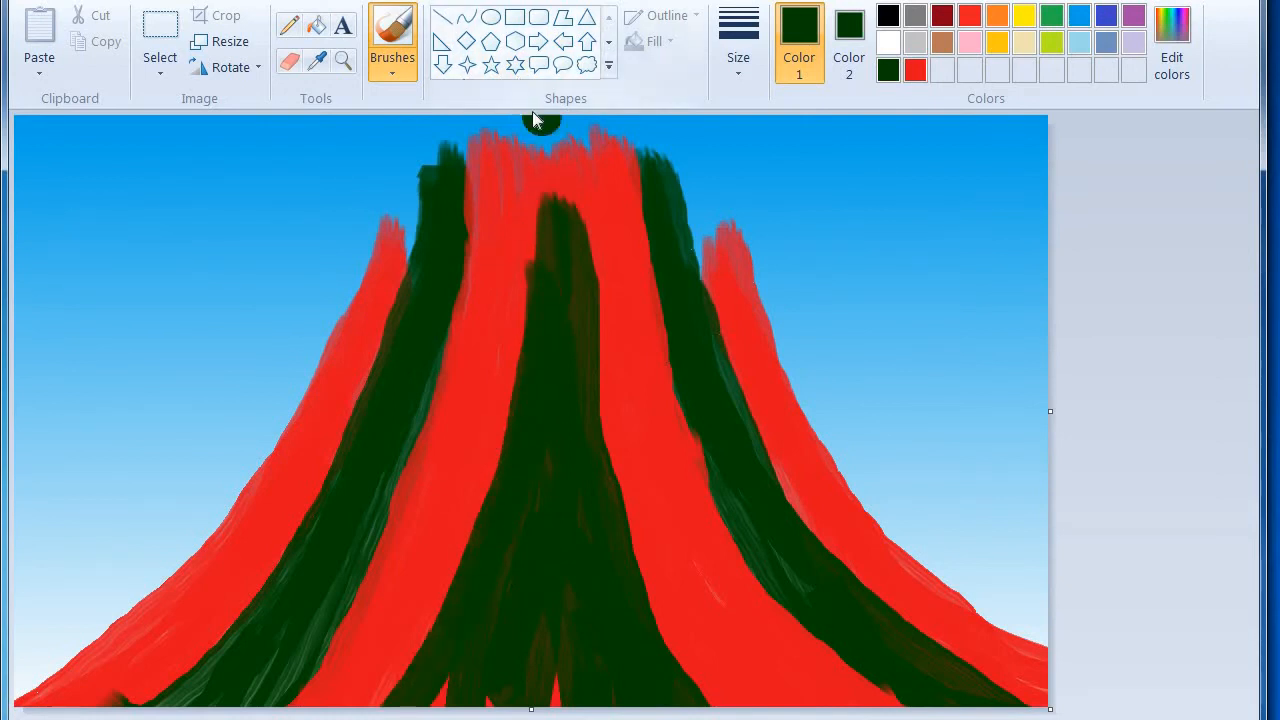
{"action": "mouse_move", "coordinate": [533, 124]}
{"action": "left_mouse_down"}
{"action": "mouse_move", "coordinate": [478, 510]}
{"action": "mouse_move", "coordinate": [425, 688]}
{"action": "left_mouse_up"}
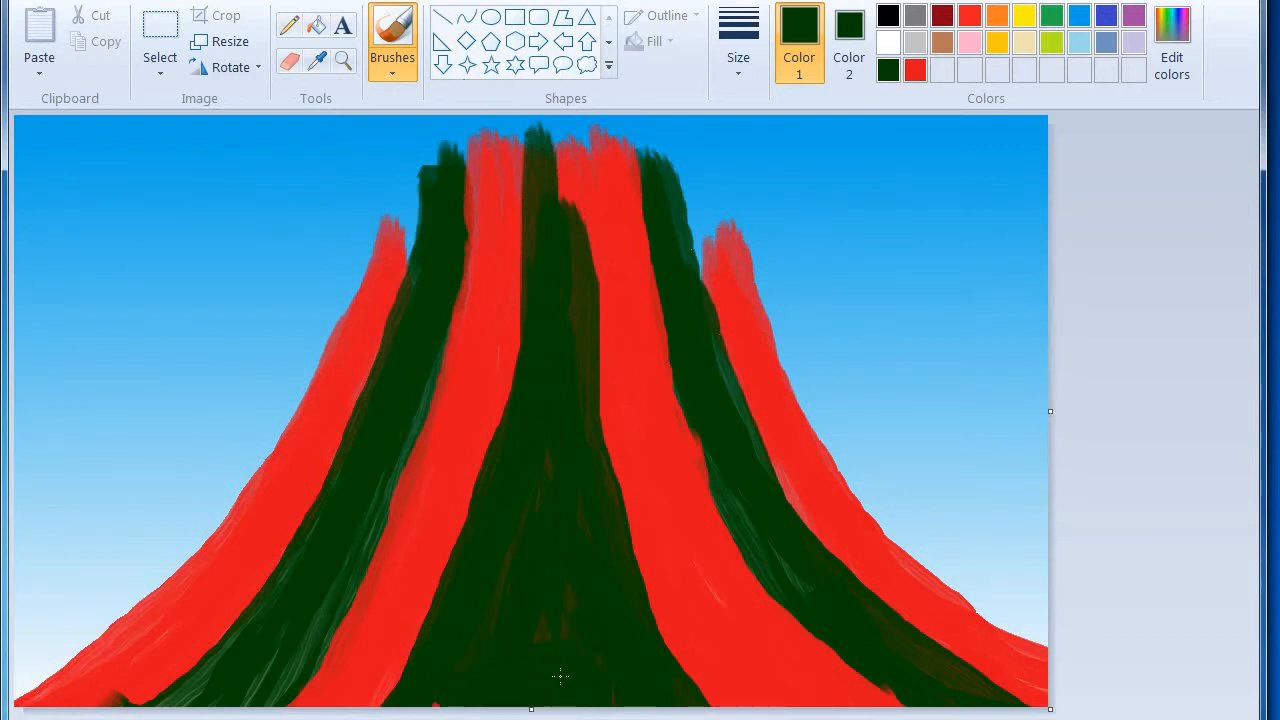
{"action": "mouse_move", "coordinate": [569, 122]}
{"action": "left_mouse_down"}
{"action": "mouse_move", "coordinate": [588, 193]}
{"action": "mouse_move", "coordinate": [543, 126]}
{"action": "left_mouse_up"}
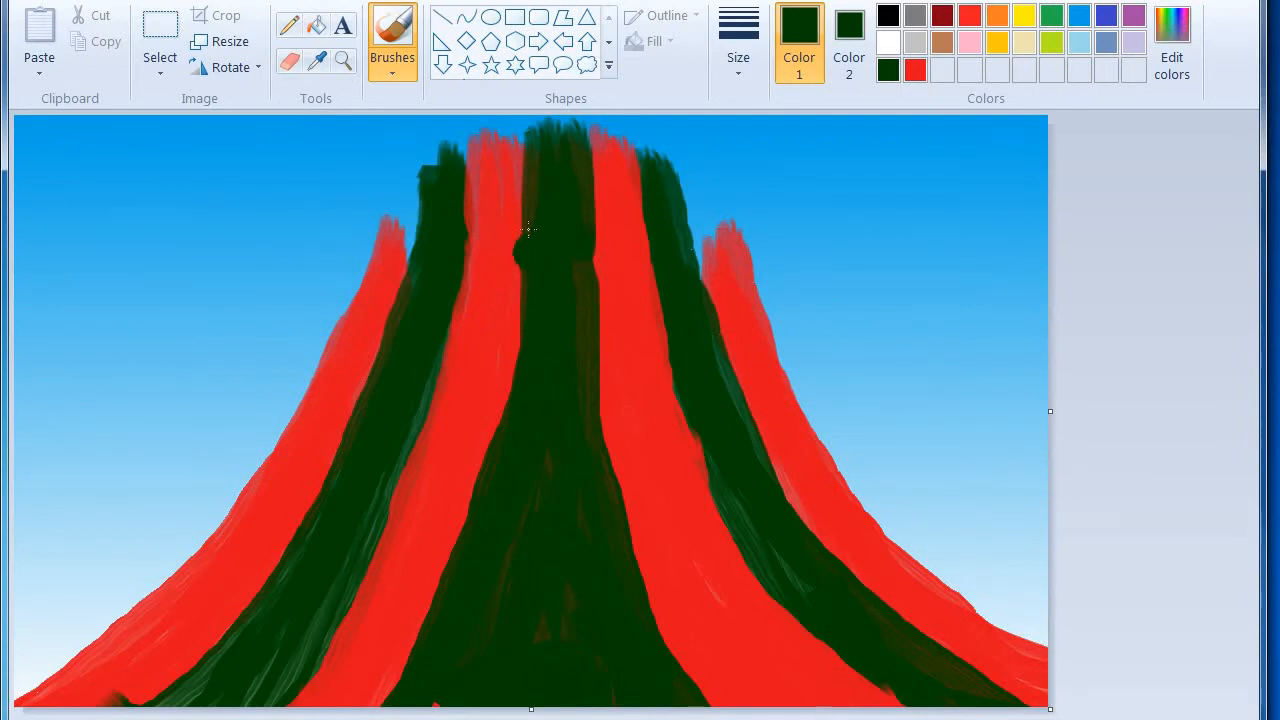
{"action": "left_click_drag", "start_coordinate": [518, 295], "coordinate": [514, 388]}
Step: Widen the central dark green band along its right edge from the top down to the canvas bottom
{"action": "mouse_move", "coordinate": [598, 128]}
{"action": "left_mouse_down"}
{"action": "mouse_move", "coordinate": [577, 389]}
{"action": "mouse_move", "coordinate": [597, 510]}
{"action": "mouse_move", "coordinate": [686, 674]}
{"action": "mouse_move", "coordinate": [738, 708]}
{"action": "left_mouse_up"}
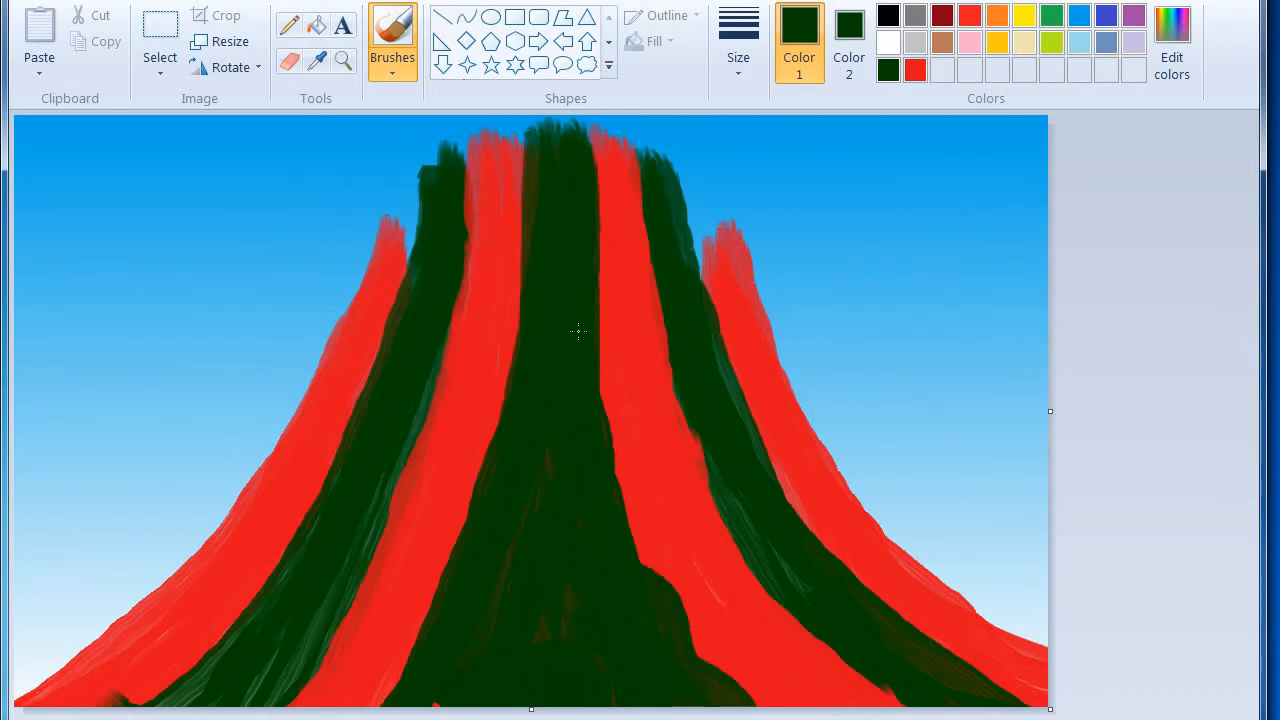
{"action": "mouse_move", "coordinate": [600, 345]}
{"action": "left_mouse_down"}
{"action": "mouse_move", "coordinate": [666, 592]}
{"action": "mouse_move", "coordinate": [728, 706]}
{"action": "left_mouse_up"}
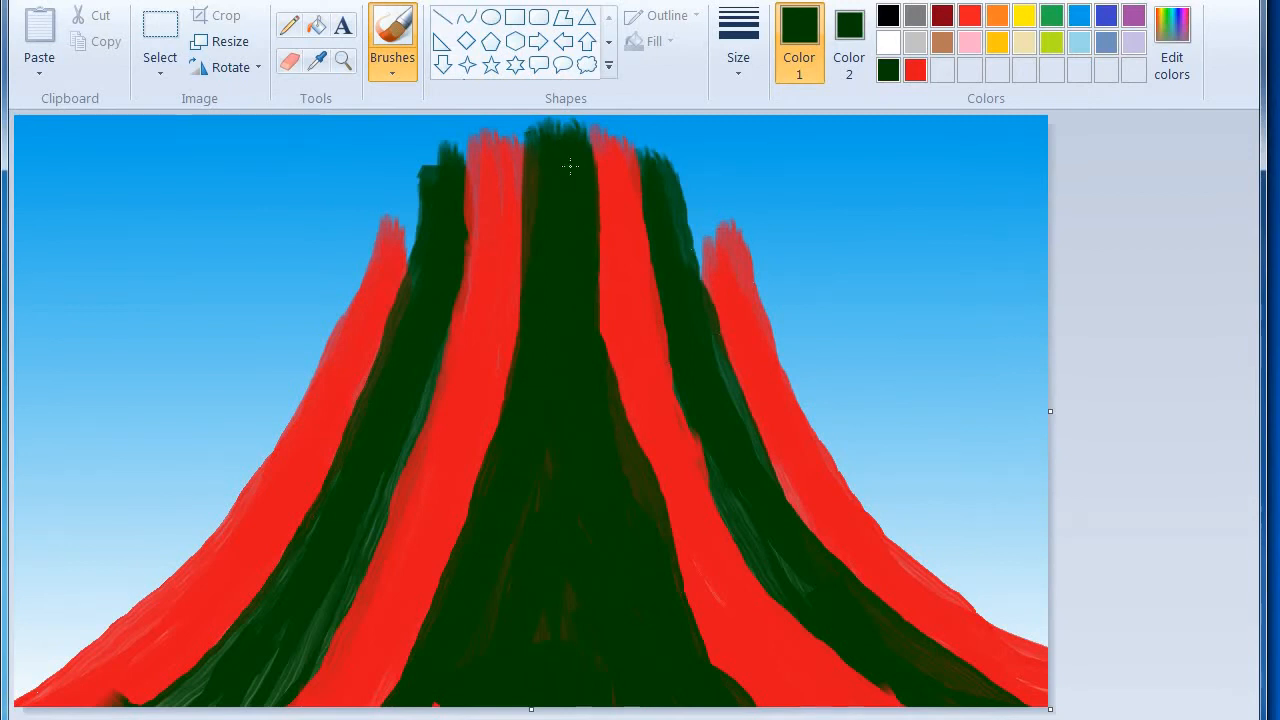
{"action": "left_click_drag", "start_coordinate": [586, 284], "coordinate": [590, 352]}
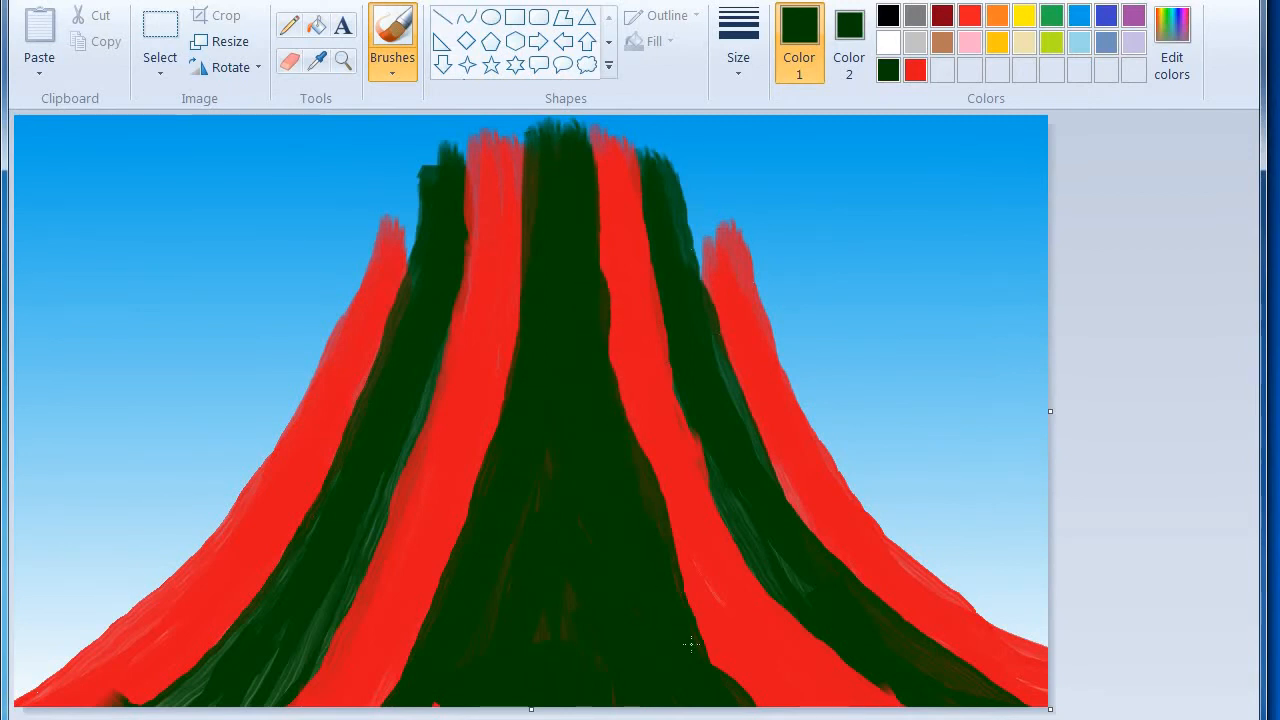
{"action": "left_click_drag", "start_coordinate": [691, 644], "coordinate": [750, 706]}
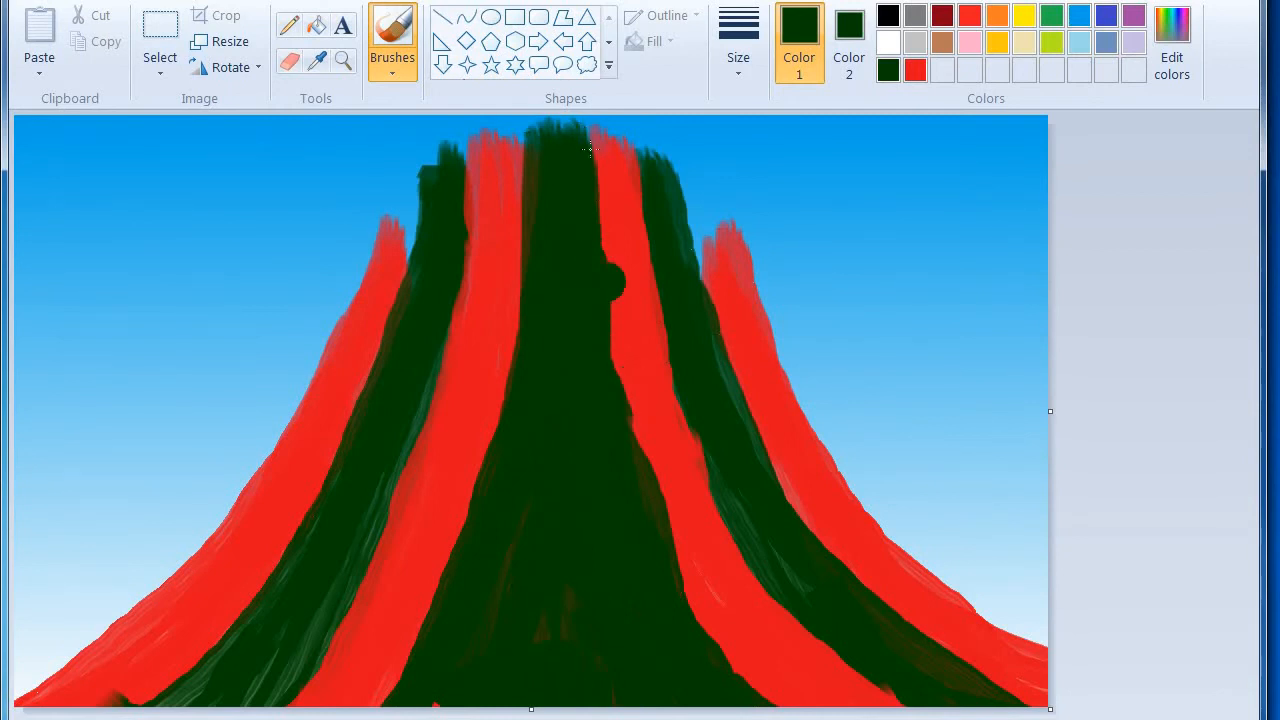
Step: Choose the Ellipse shape and set both the outline and fill colors to the custom red
{"action": "left_click", "coordinate": [490, 17]}
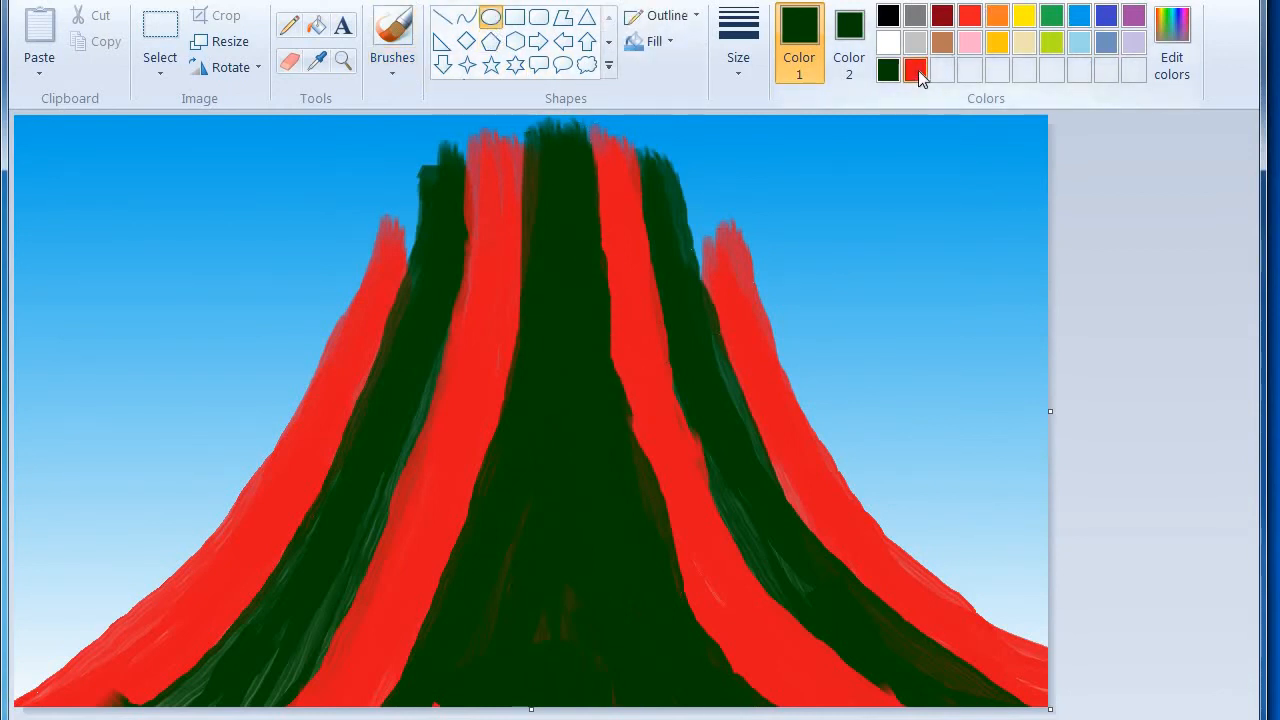
{"action": "left_click", "coordinate": [915, 70]}
{"action": "left_click", "coordinate": [849, 45]}
{"action": "left_click", "coordinate": [915, 72]}
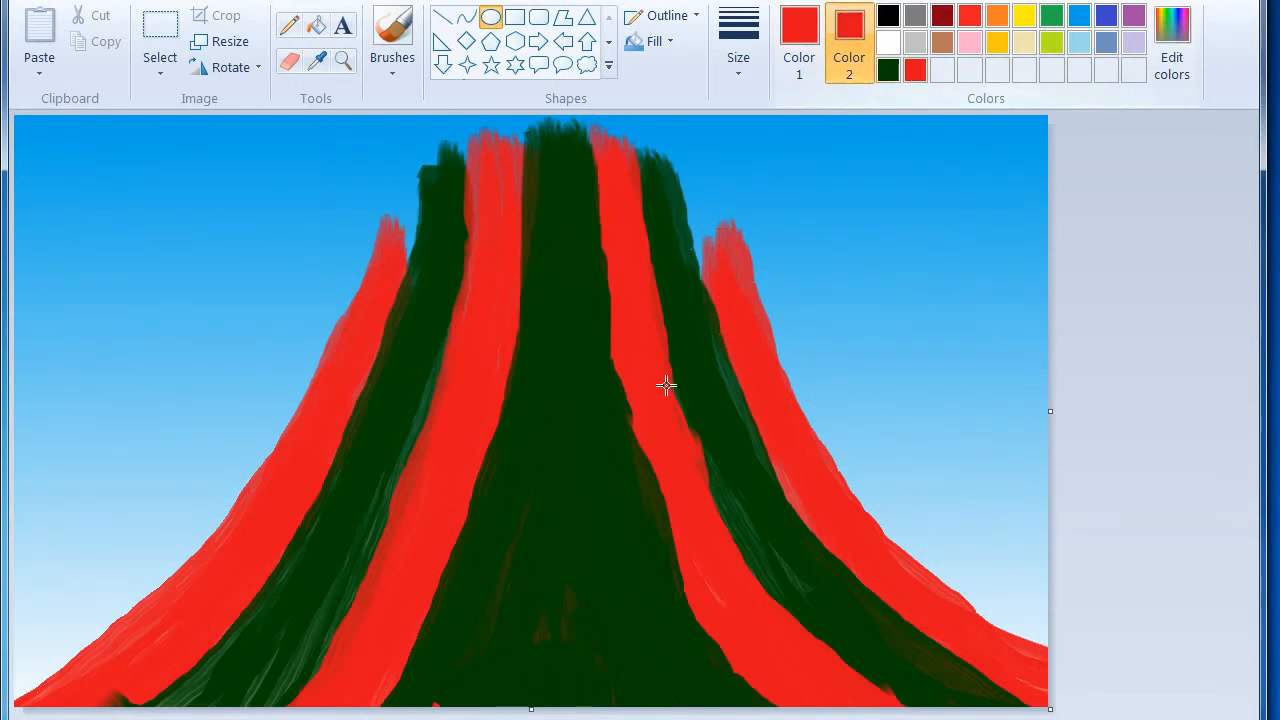
Step: Try placing a large red circle in the lower part of the central dark green band, then undo it
{"action": "left_click_drag", "start_coordinate": [536, 438], "coordinate": [712, 618]}
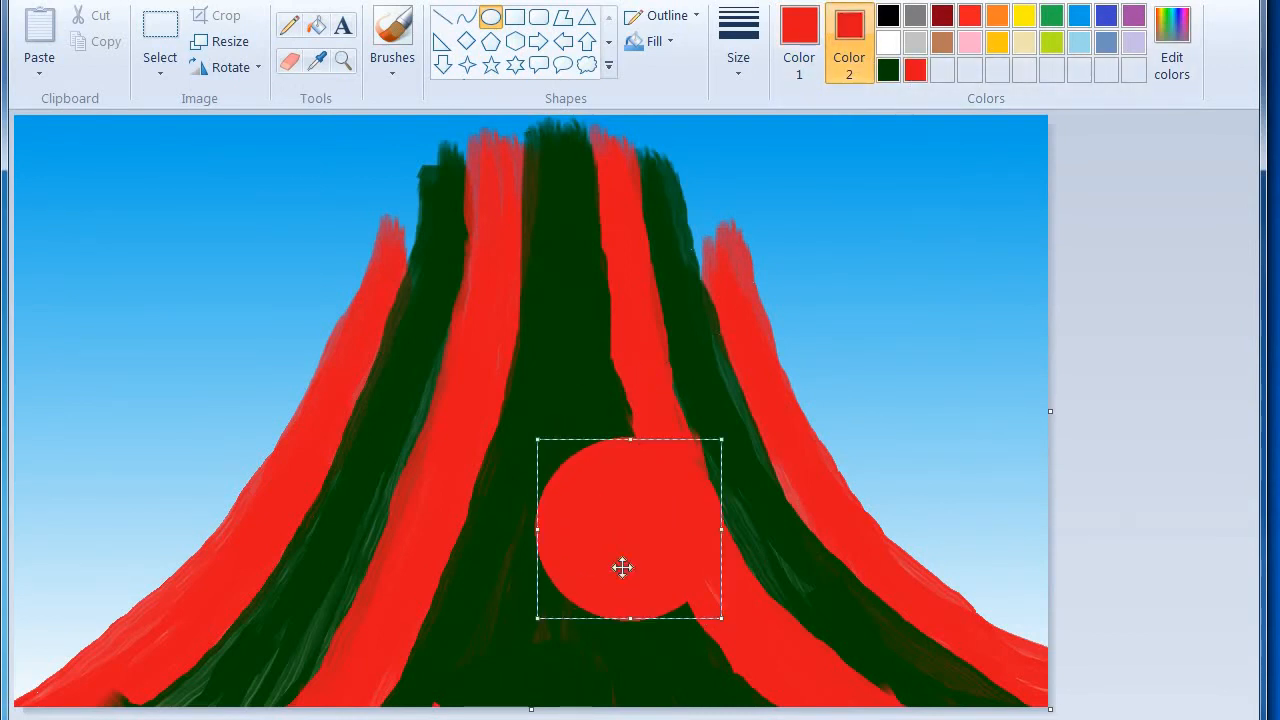
{"action": "left_click_drag", "start_coordinate": [623, 566], "coordinate": [542, 580]}
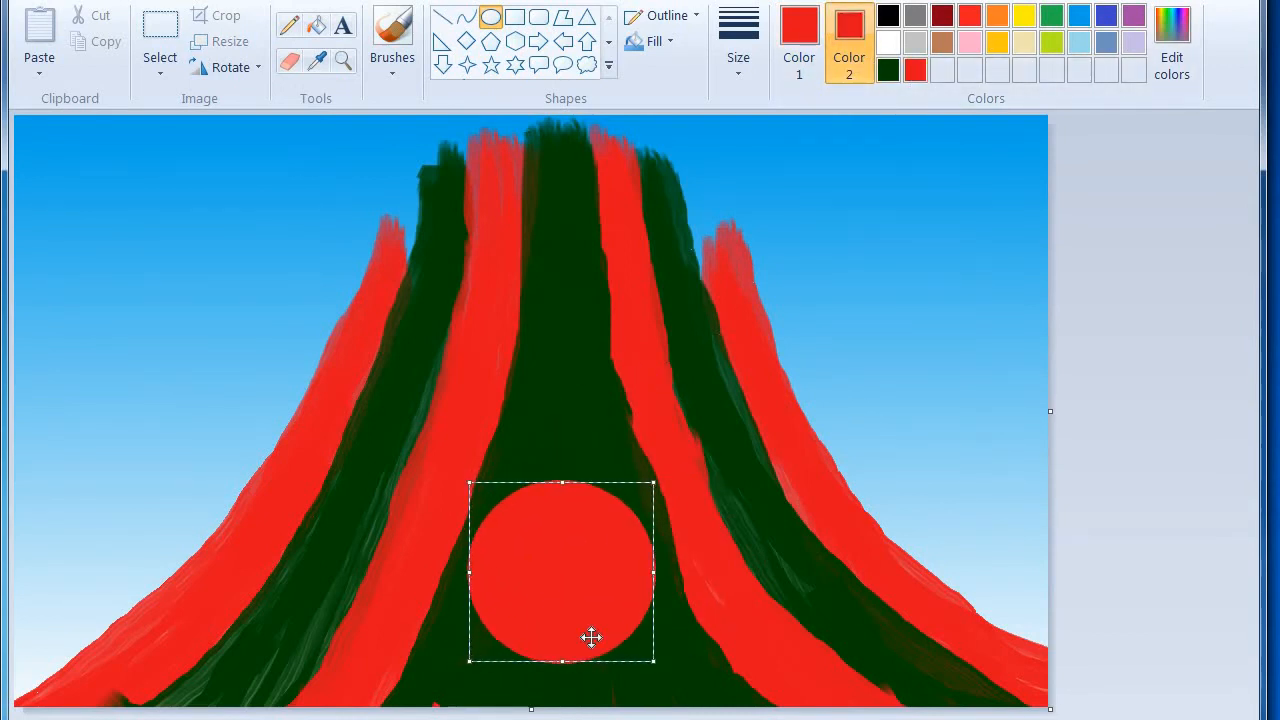
{"action": "left_click_drag", "start_coordinate": [653, 661], "coordinate": [620, 632]}
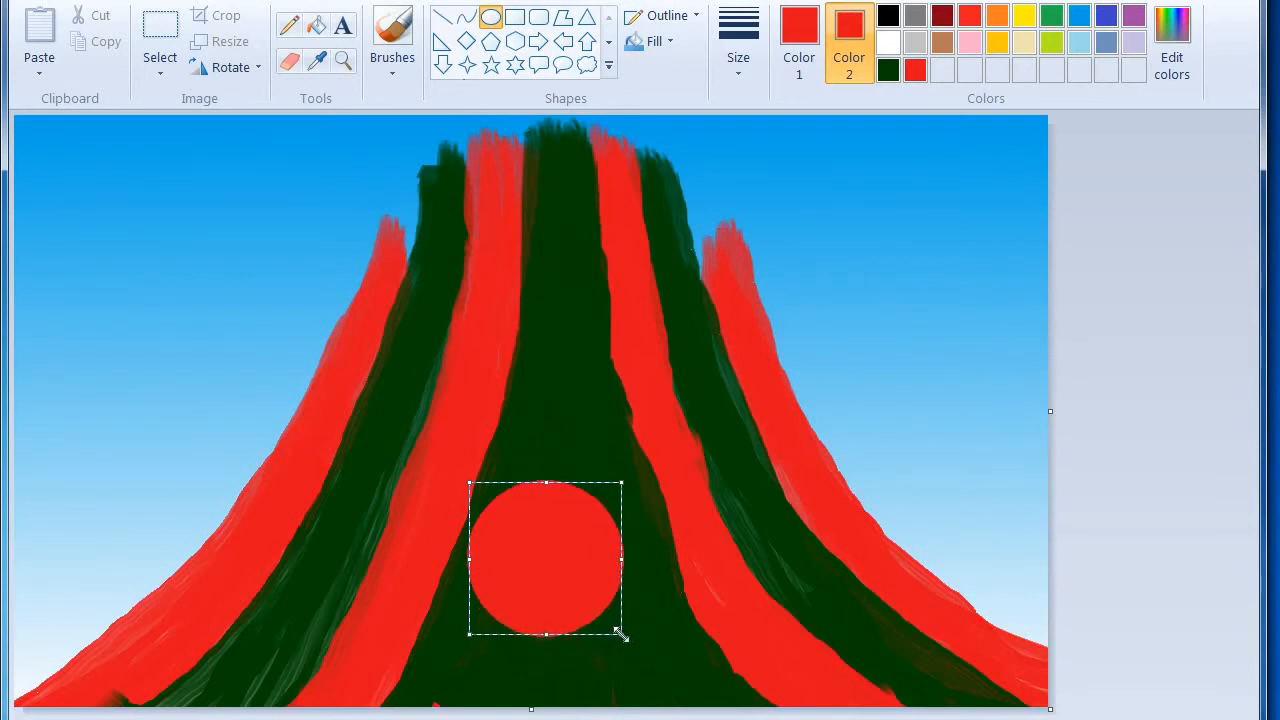
{"action": "left_click_drag", "start_coordinate": [540, 554], "coordinate": [560, 590]}
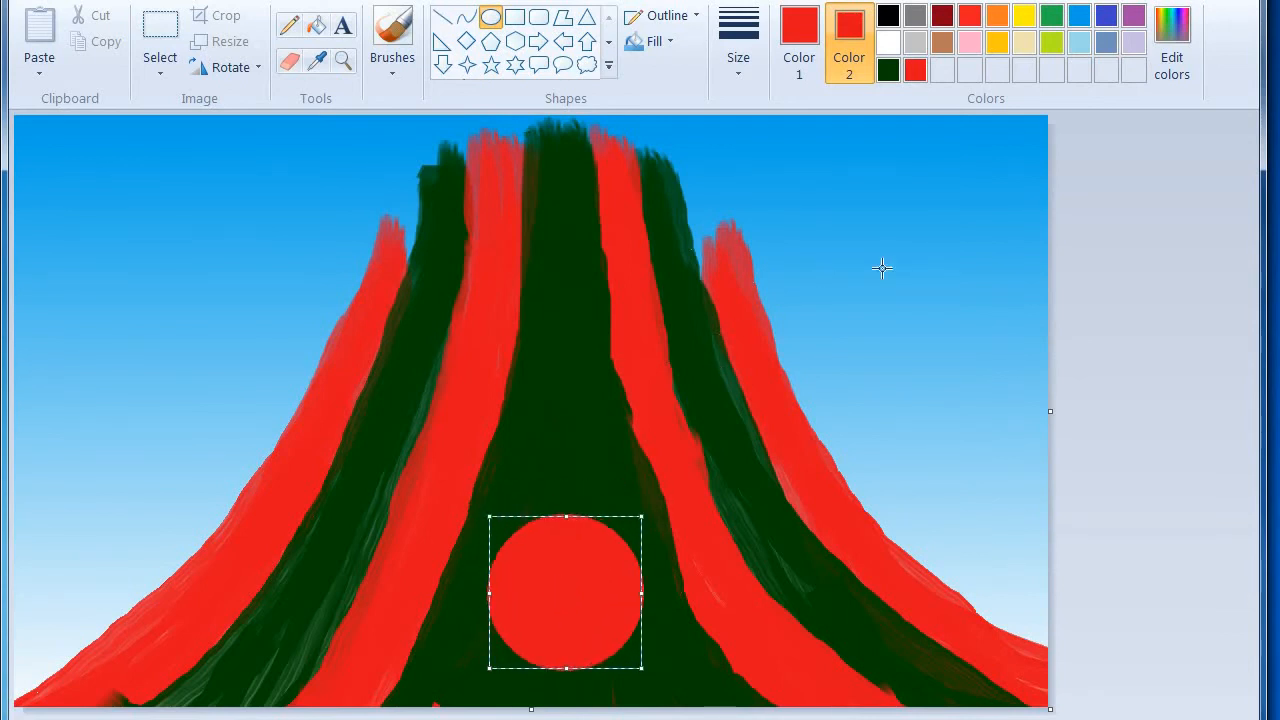
{"action": "left_click", "coordinate": [1140, 257]}
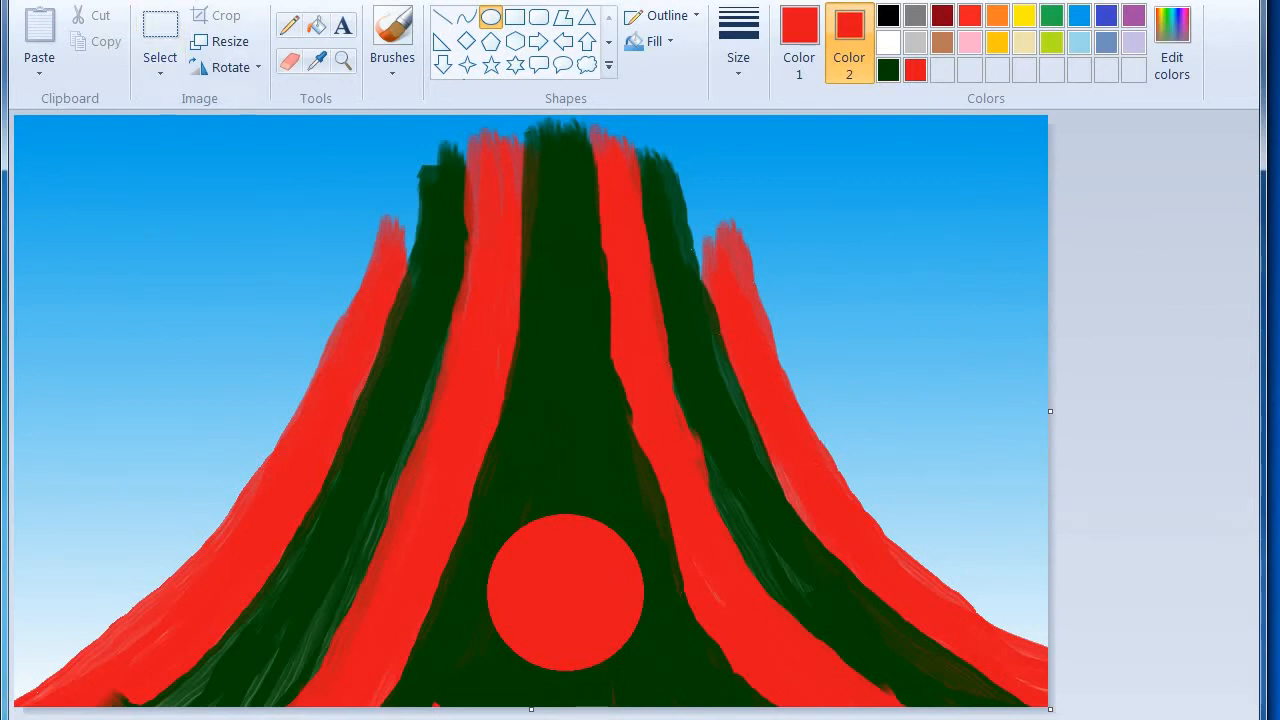
{"action": "key", "text": "ctrl+z"}
Step: Draw a small red circle in the upper part of the central dark green band and fit it to the band's width
{"action": "left_click_drag", "start_coordinate": [540, 283], "coordinate": [622, 358]}
{"action": "left_click_drag", "start_coordinate": [581, 313], "coordinate": [566, 307]}
{"action": "left_click_drag", "start_coordinate": [605, 354], "coordinate": [568, 314]}
{"action": "left_click", "coordinate": [1093, 282]}
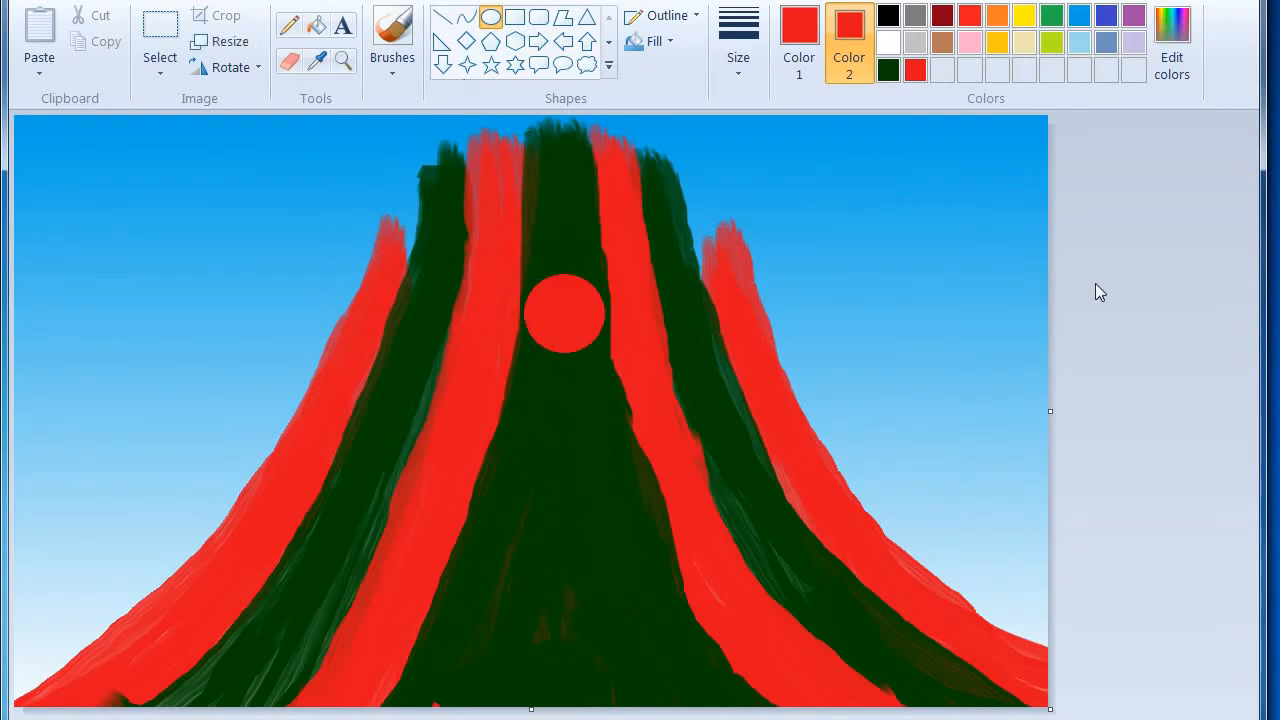
Step: Choose the standard round Brush and enlarge its tip to a wide dot
{"action": "left_click", "coordinate": [381, 70]}
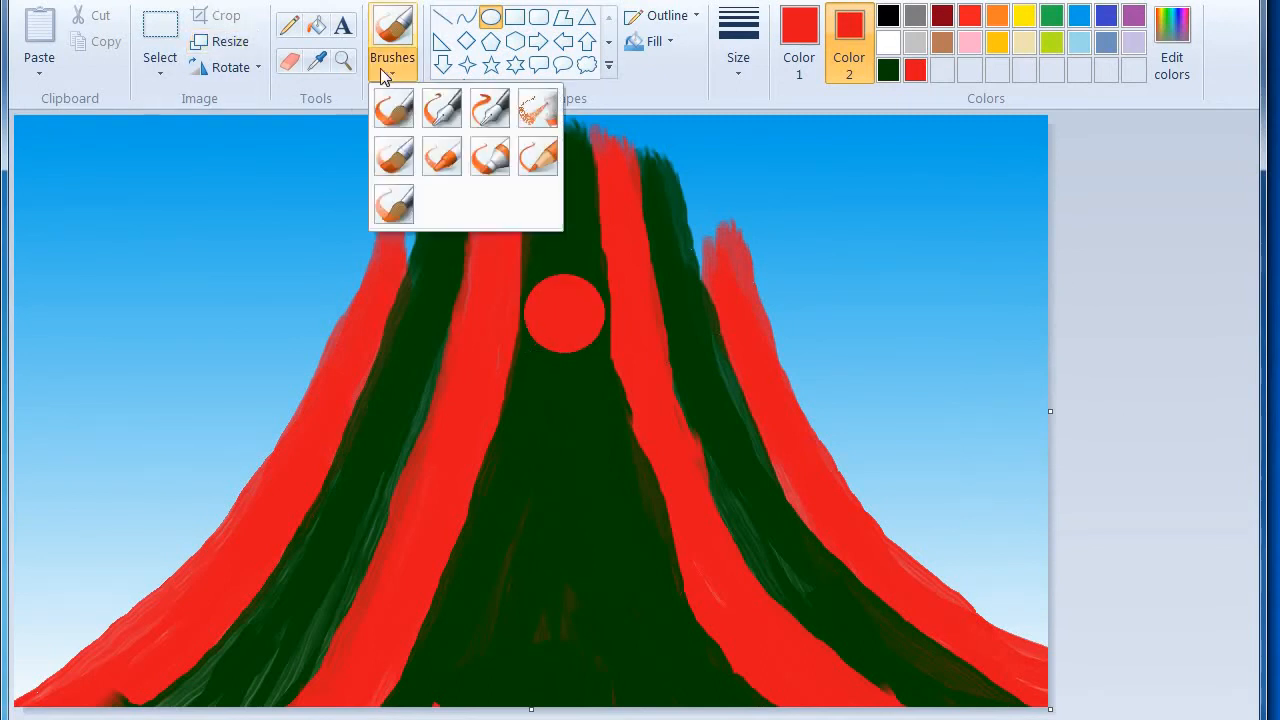
{"action": "left_click", "coordinate": [381, 104]}
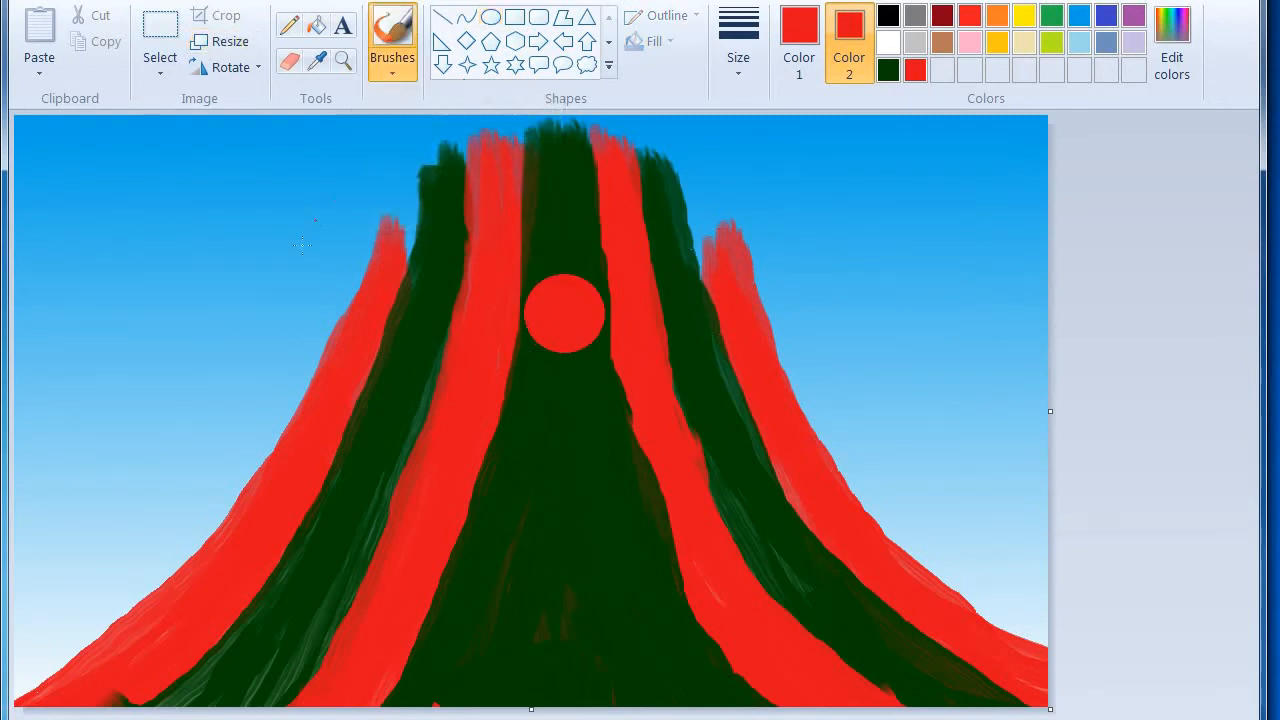
{"action": "left_click", "coordinate": [281, 293]}
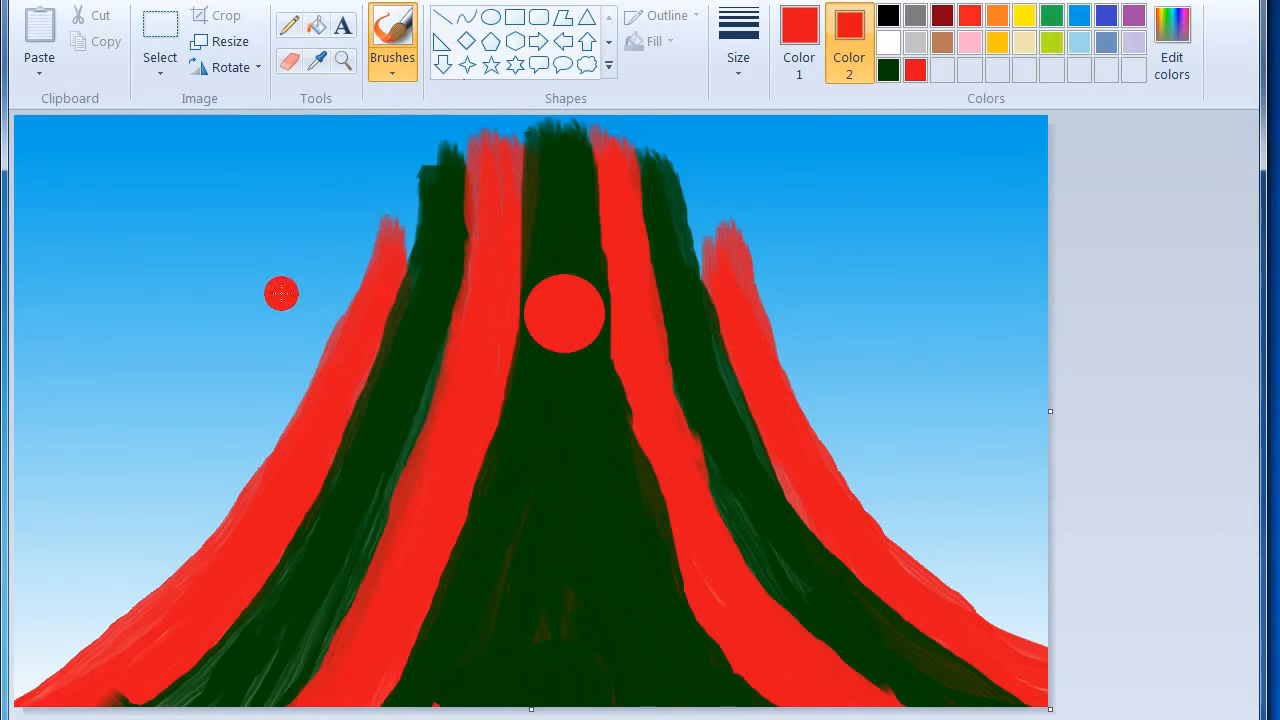
{"action": "left_click_drag", "start_coordinate": [281, 293], "coordinate": [281, 293]}
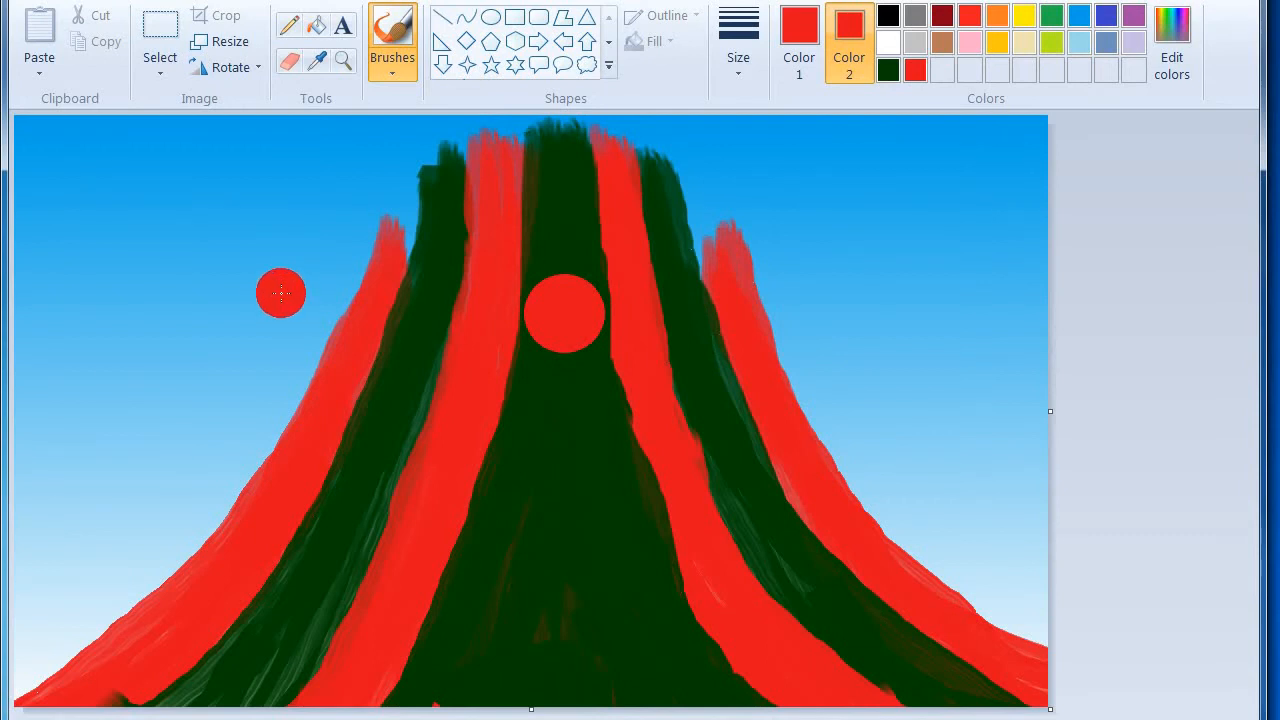
Step: Paint a dark green strip of ground along the canvas bottom at the mountain's left foot
{"action": "left_click", "coordinate": [799, 45]}
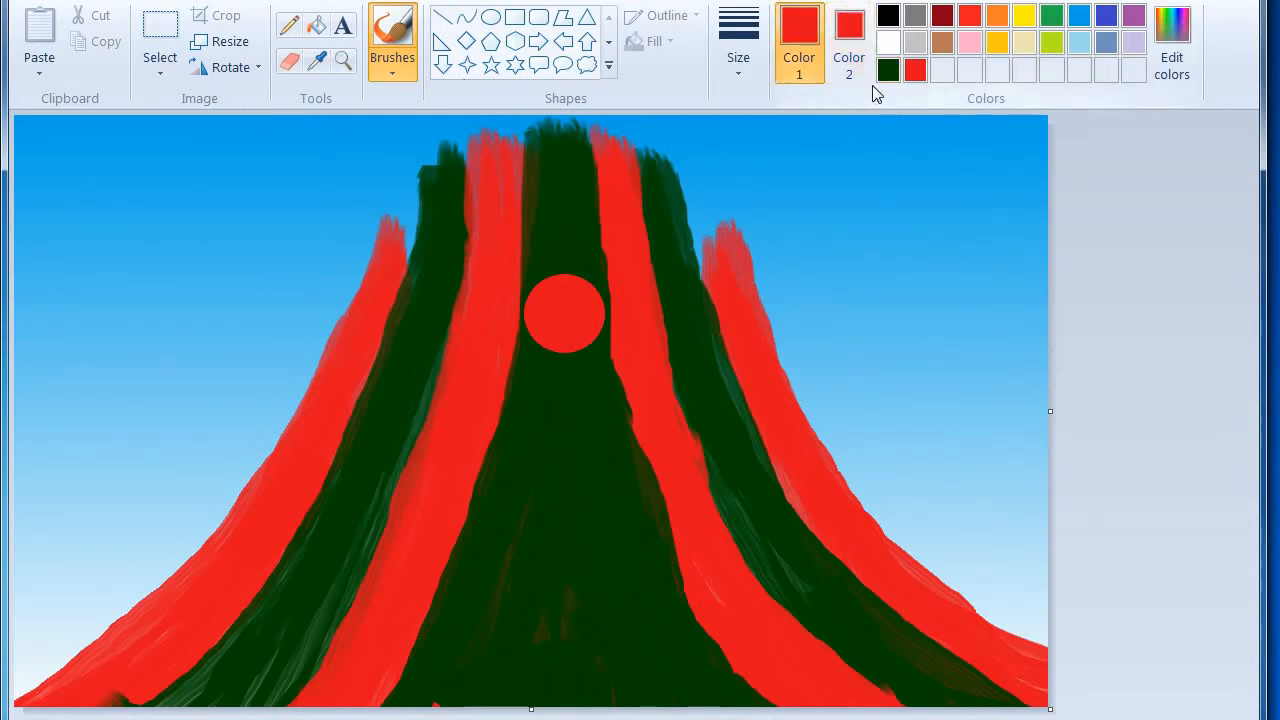
{"action": "left_click", "coordinate": [886, 71]}
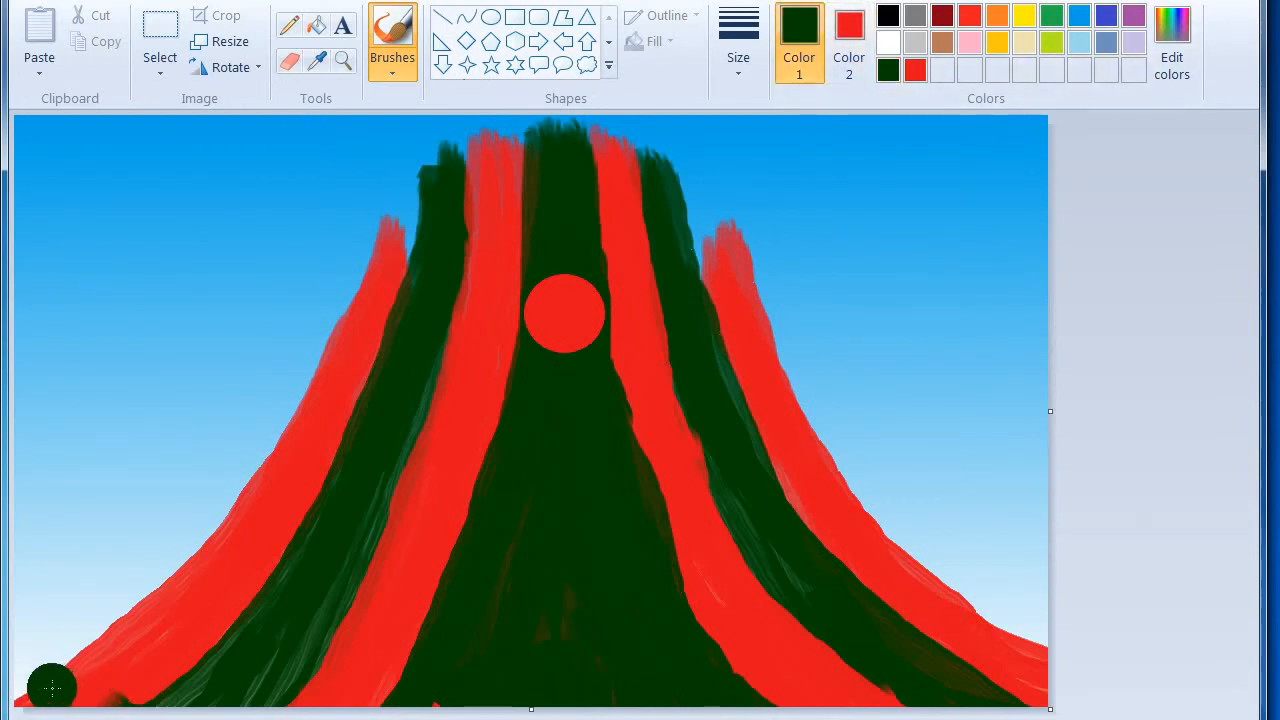
{"action": "left_click_drag", "start_coordinate": [43, 688], "coordinate": [203, 684]}
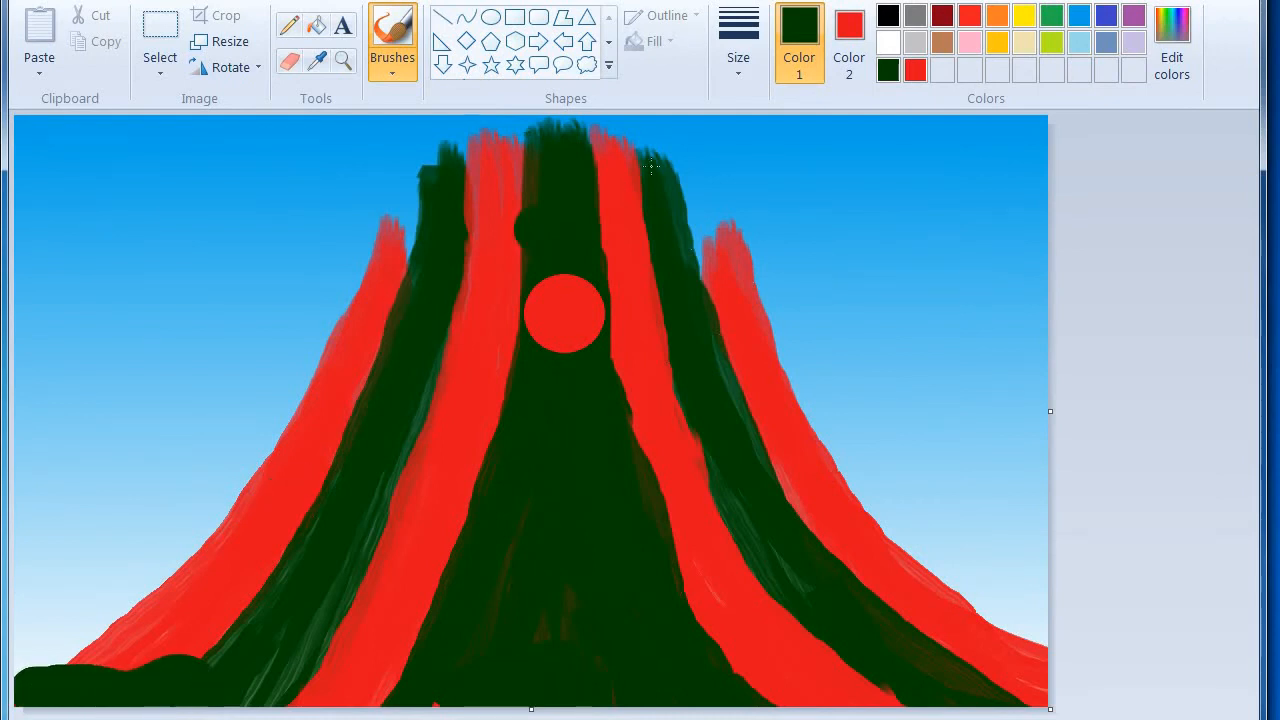
Step: Paint solid black ground with a bumpy upper edge across the full width of the canvas bottom
{"action": "left_click", "coordinate": [887, 15]}
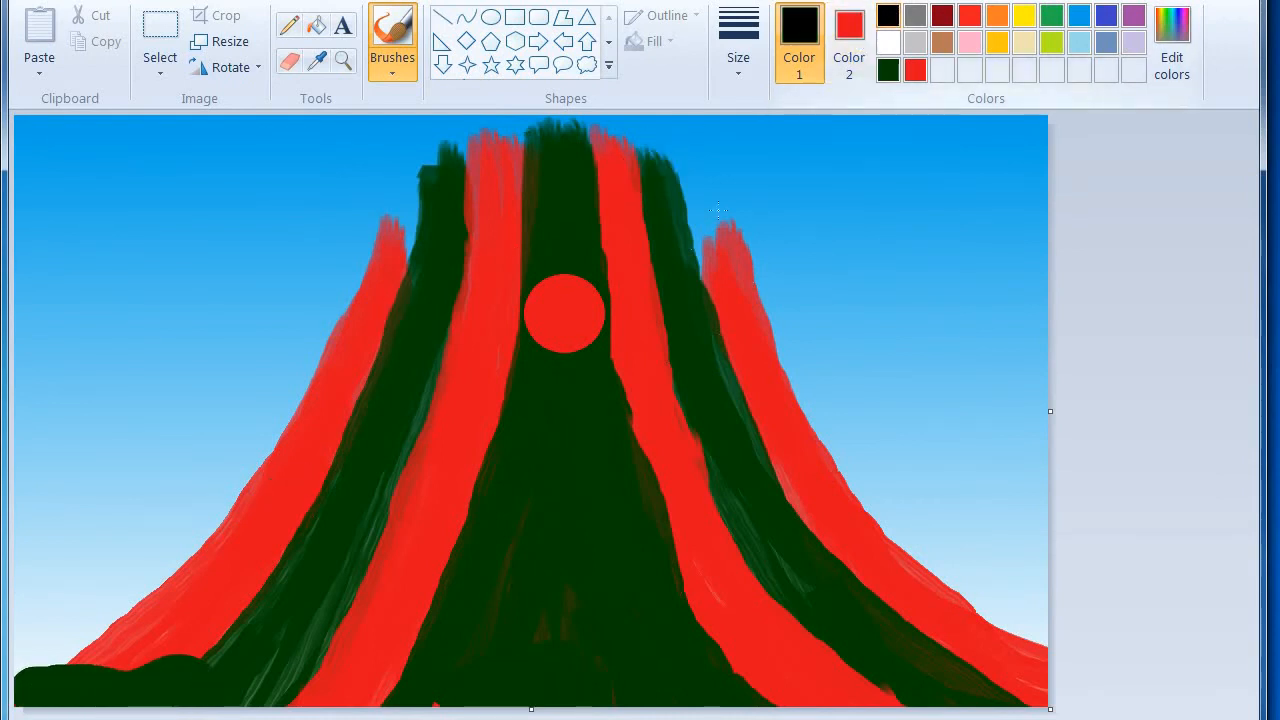
{"action": "mouse_move", "coordinate": [62, 682]}
{"action": "left_mouse_down"}
{"action": "mouse_move", "coordinate": [147, 665]}
{"action": "mouse_move", "coordinate": [141, 692]}
{"action": "mouse_move", "coordinate": [162, 700]}
{"action": "mouse_move", "coordinate": [69, 658]}
{"action": "mouse_move", "coordinate": [171, 683]}
{"action": "mouse_move", "coordinate": [598, 706]}
{"action": "mouse_move", "coordinate": [731, 692]}
{"action": "mouse_move", "coordinate": [944, 697]}
{"action": "mouse_move", "coordinate": [1054, 676]}
{"action": "mouse_move", "coordinate": [840, 711]}
{"action": "mouse_move", "coordinate": [950, 658]}
{"action": "mouse_move", "coordinate": [1045, 645]}
{"action": "mouse_move", "coordinate": [808, 676]}
{"action": "mouse_move", "coordinate": [765, 704]}
{"action": "mouse_move", "coordinate": [605, 685]}
{"action": "left_mouse_up"}
{"action": "mouse_move", "coordinate": [508, 706]}
{"action": "left_mouse_down"}
{"action": "mouse_move", "coordinate": [745, 682]}
{"action": "mouse_move", "coordinate": [622, 697]}
{"action": "mouse_move", "coordinate": [467, 676]}
{"action": "mouse_move", "coordinate": [340, 701]}
{"action": "mouse_move", "coordinate": [309, 682]}
{"action": "mouse_move", "coordinate": [226, 678]}
{"action": "mouse_move", "coordinate": [134, 630]}
{"action": "mouse_move", "coordinate": [91, 671]}
{"action": "mouse_move", "coordinate": [60, 650]}
{"action": "mouse_move", "coordinate": [33, 656]}
{"action": "mouse_move", "coordinate": [77, 700]}
{"action": "left_mouse_up"}
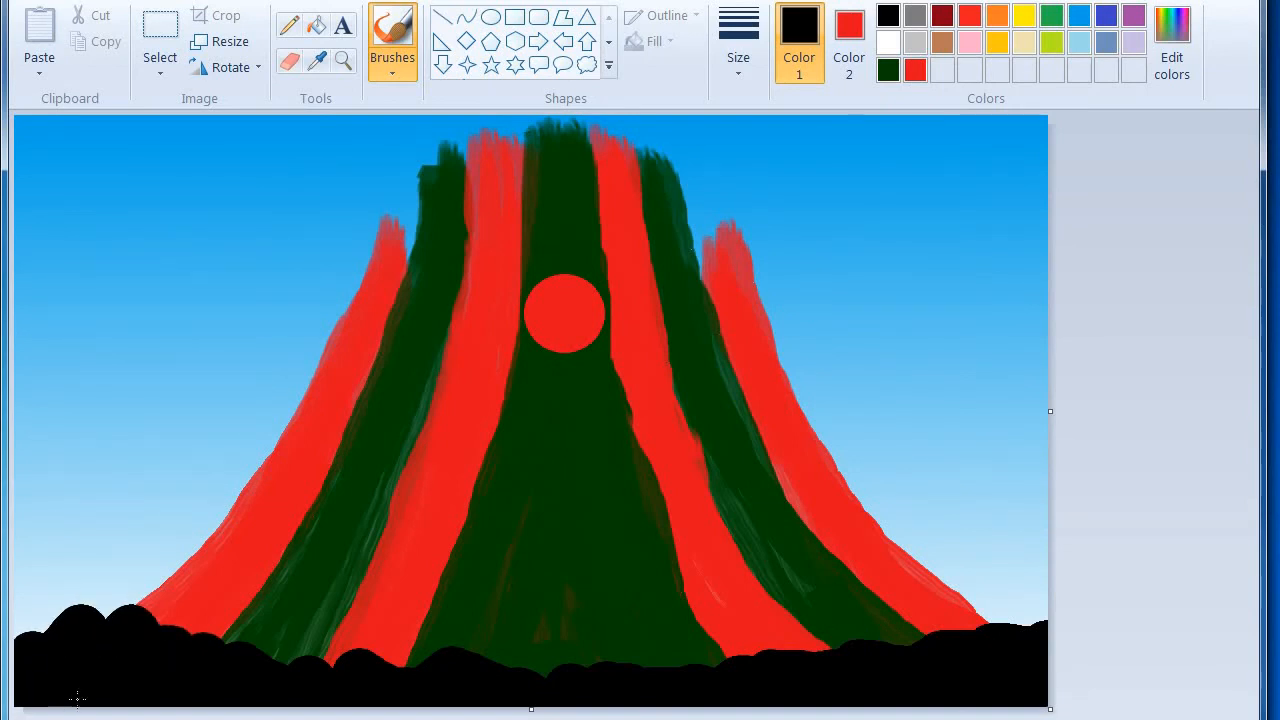
{"action": "left_click_drag", "start_coordinate": [200, 670], "coordinate": [285, 690]}
{"action": "mouse_move", "coordinate": [459, 702]}
{"action": "left_mouse_down"}
{"action": "mouse_move", "coordinate": [515, 686]}
{"action": "mouse_move", "coordinate": [751, 683]}
{"action": "mouse_move", "coordinate": [1075, 632]}
{"action": "left_mouse_up"}
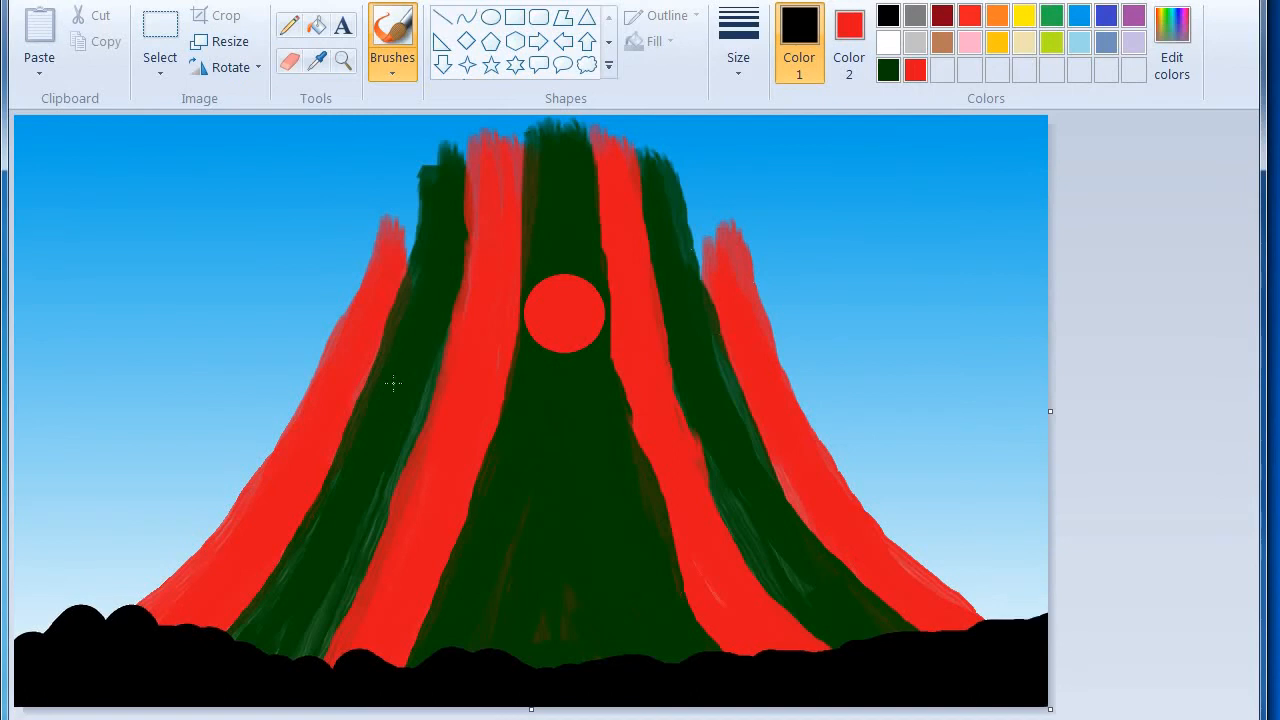
Step: Draw two vertical black poles rising from the ground with the Line shape, one near each side edge of the canvas
{"action": "left_click", "coordinate": [444, 20]}
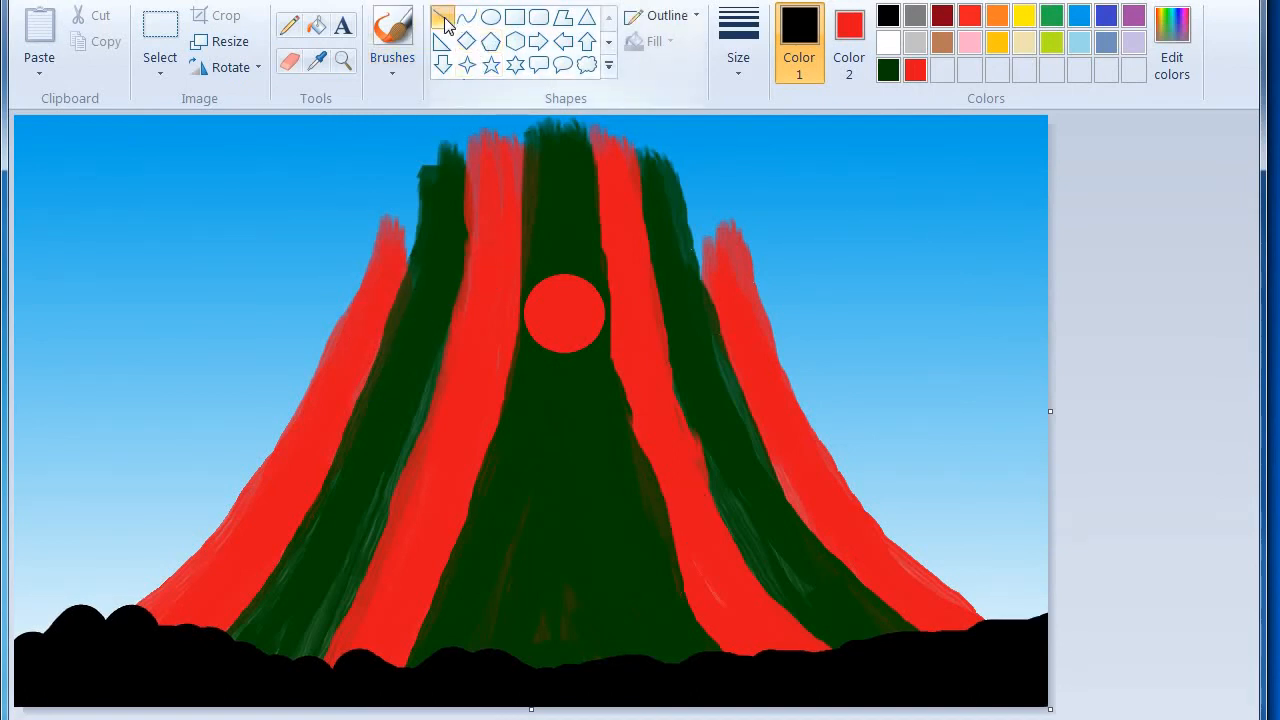
{"action": "left_click_drag", "start_coordinate": [106, 366], "coordinate": [104, 645]}
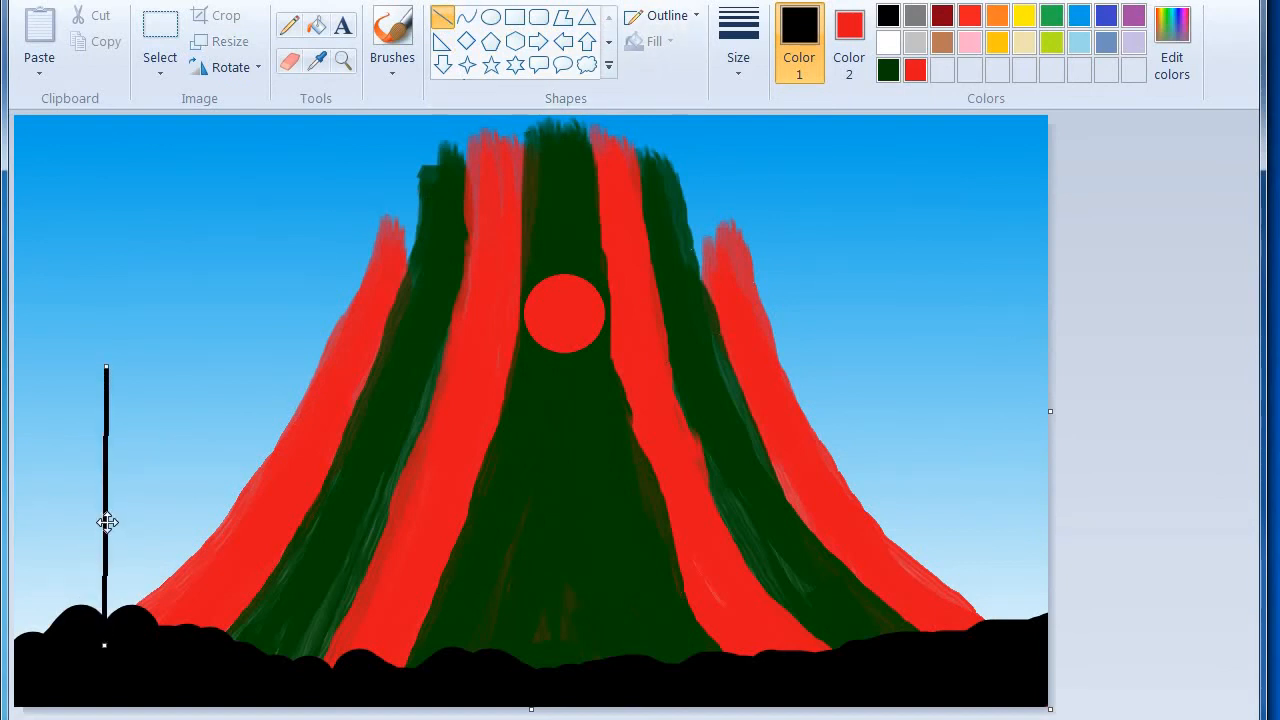
{"action": "left_click_drag", "start_coordinate": [107, 522], "coordinate": [53, 523]}
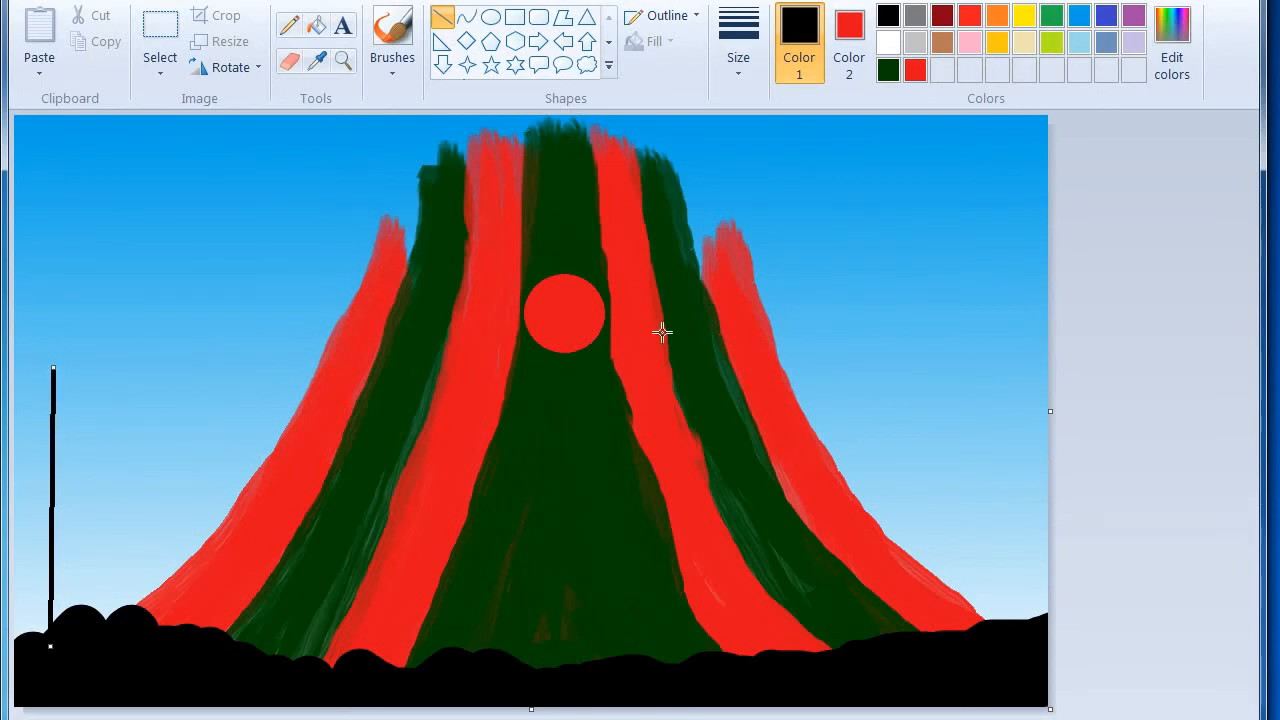
{"action": "mouse_move", "coordinate": [1010, 387]}
{"action": "left_mouse_down"}
{"action": "mouse_move", "coordinate": [1037, 614]}
{"action": "mouse_move", "coordinate": [1012, 652]}
{"action": "left_mouse_up"}
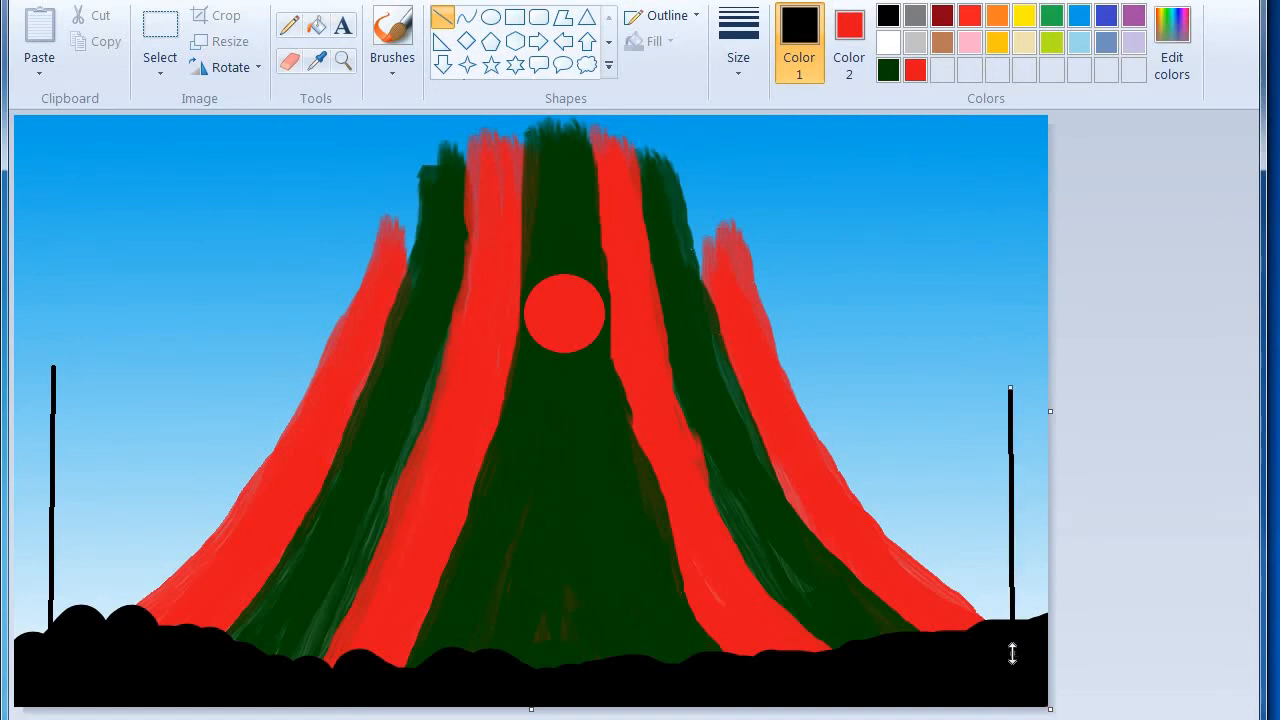
Step: Draw a flag rectangle on the left side of the right pole's top, with dark green fill and outline
{"action": "left_click", "coordinate": [514, 17]}
{"action": "left_click", "coordinate": [845, 54]}
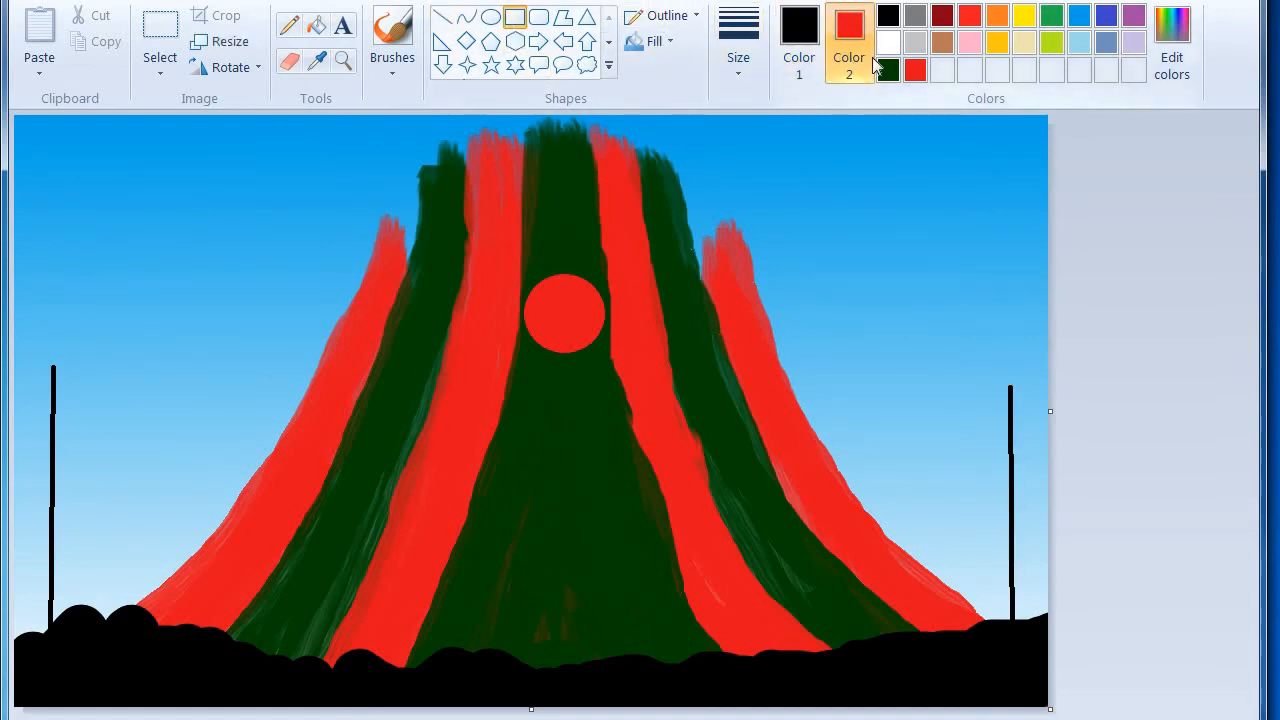
{"action": "left_click", "coordinate": [888, 69]}
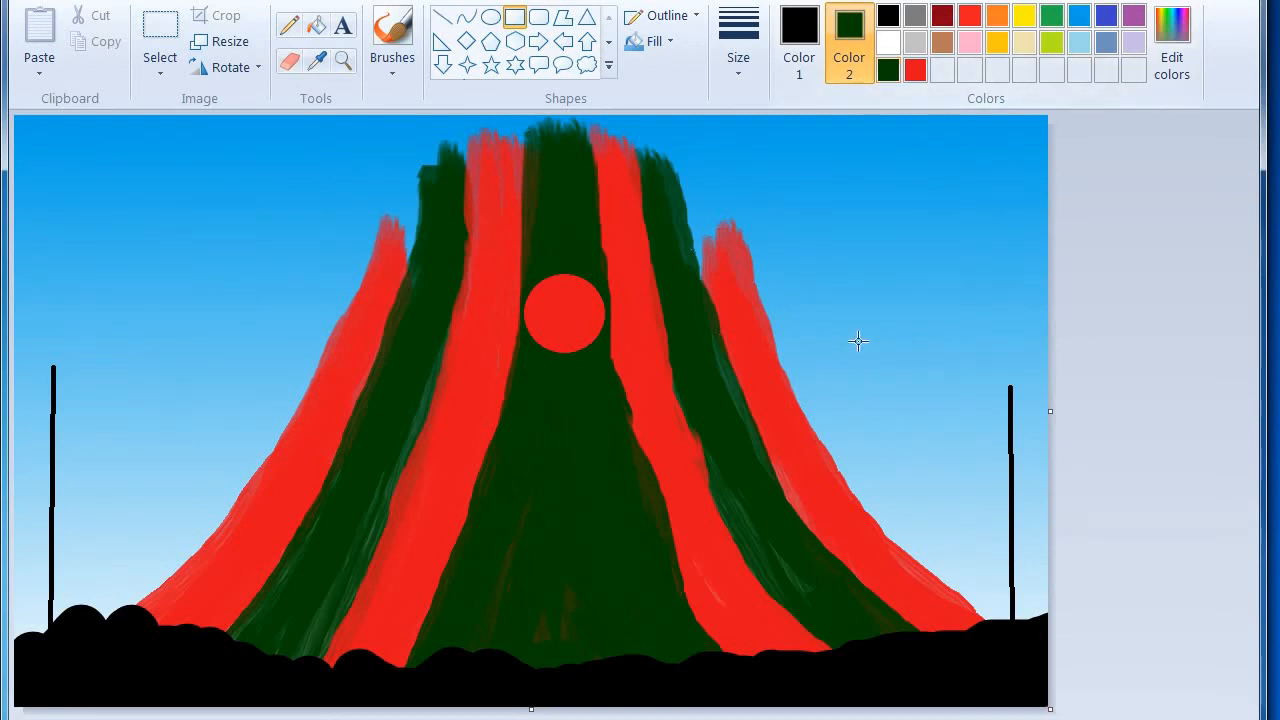
{"action": "left_click_drag", "start_coordinate": [861, 344], "coordinate": [1009, 429]}
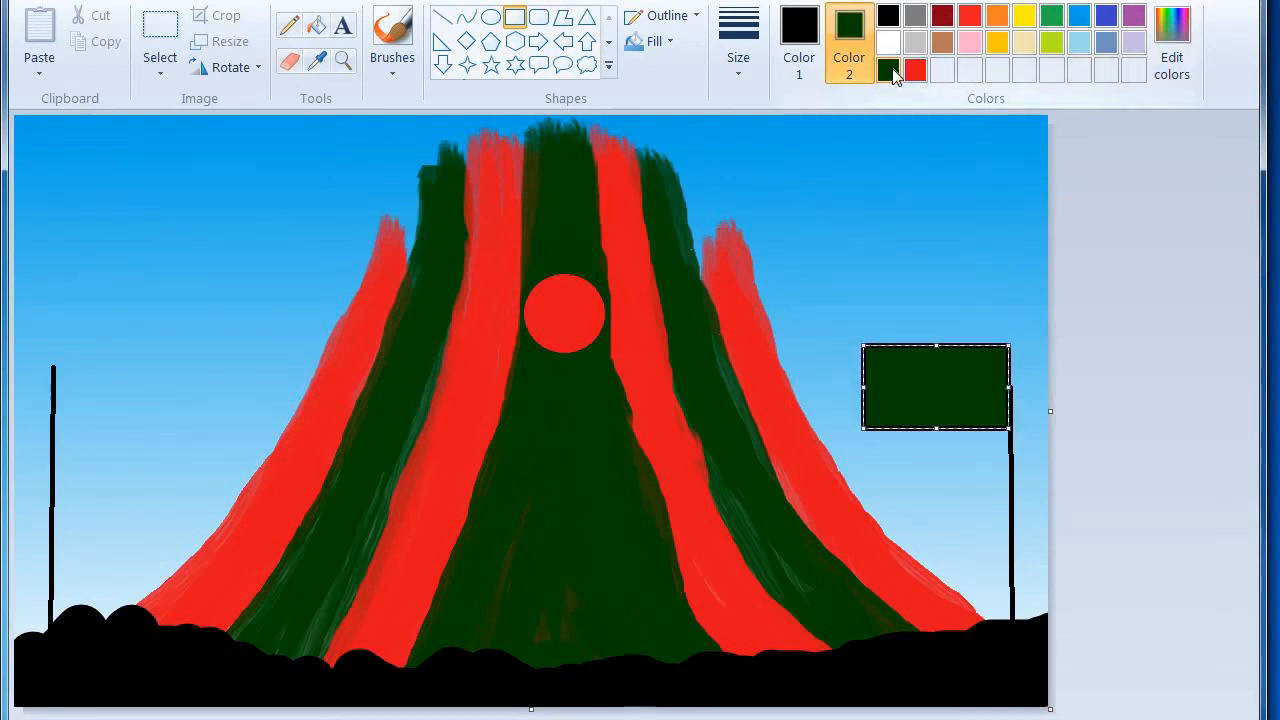
{"action": "left_click", "coordinate": [798, 45]}
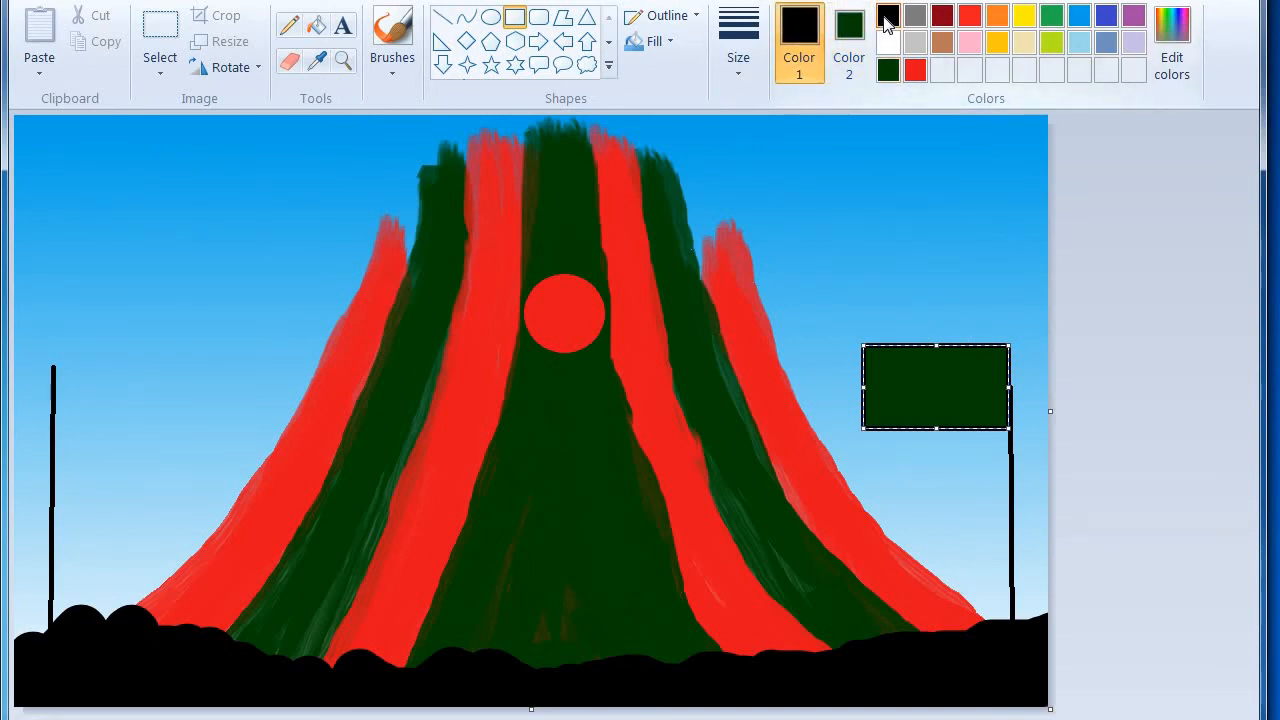
{"action": "left_click", "coordinate": [894, 79]}
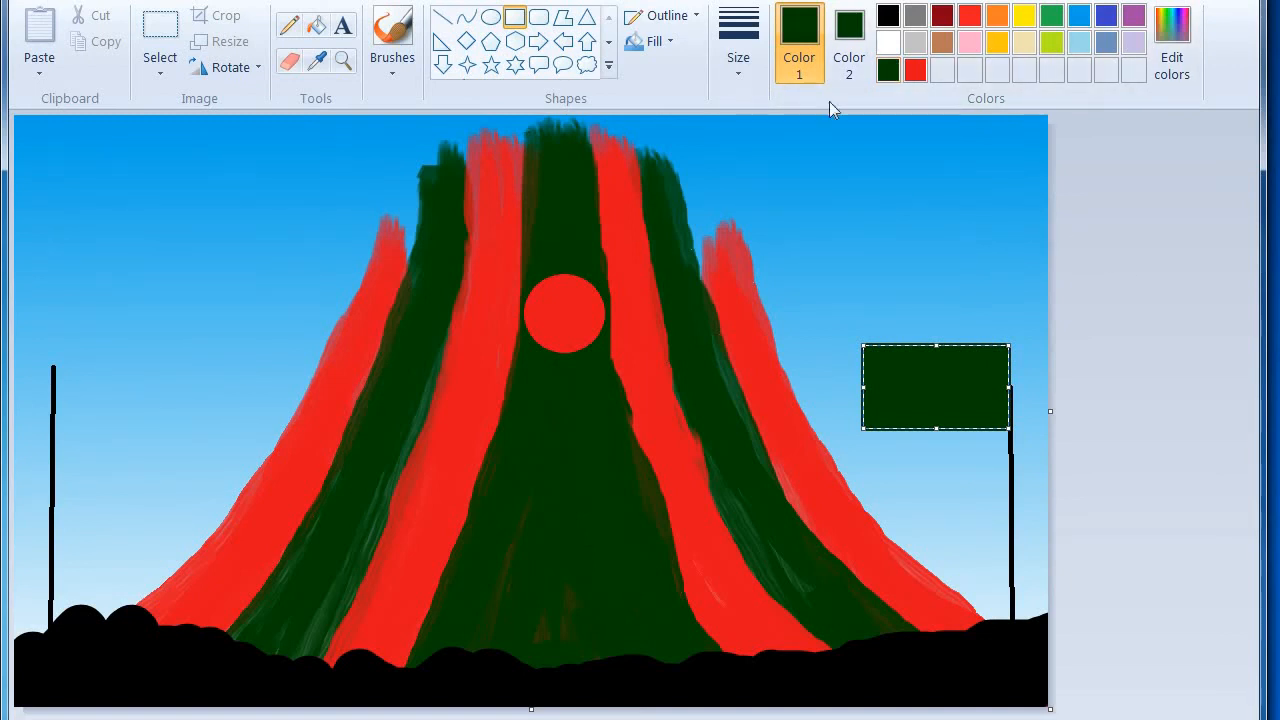
Step: Resize and reposition the right flag so its top and right edge line up with the top of its pole
{"action": "left_click_drag", "start_coordinate": [927, 345], "coordinate": [962, 426]}
{"action": "key", "text": "Right"}
{"action": "key", "text": "Right"}
{"action": "key", "text": "Right"}
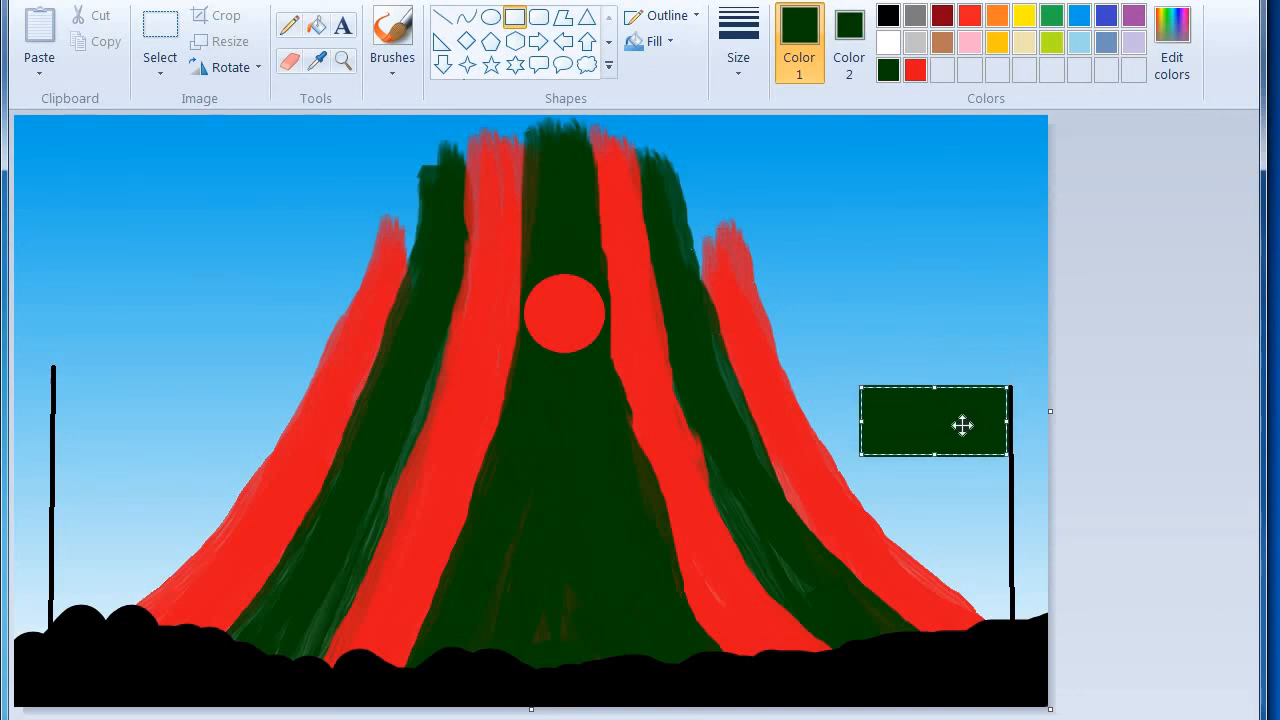
{"action": "left_click_drag", "start_coordinate": [864, 415], "coordinate": [877, 421]}
{"action": "left_click", "coordinate": [1126, 405]}
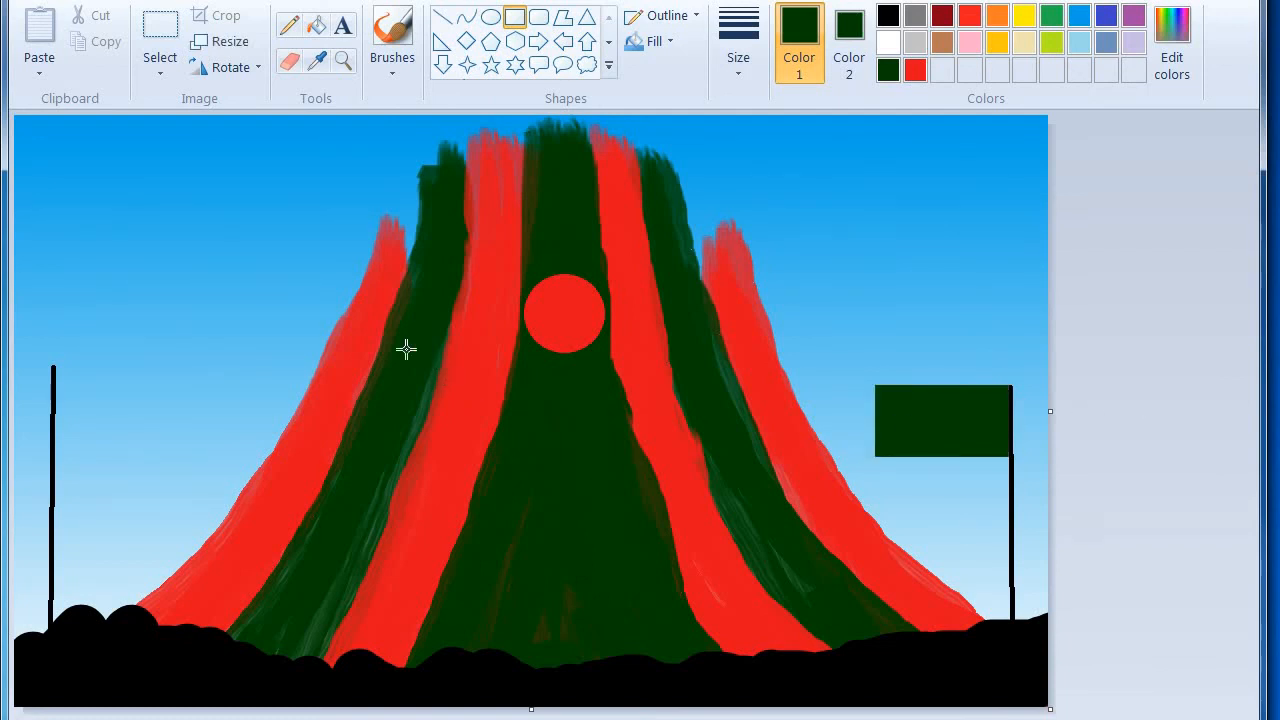
Step: Draw a matching dark green flag rectangle on the right side of the left pole's top and fit its height
{"action": "mouse_move", "coordinate": [57, 351]}
{"action": "left_mouse_down"}
{"action": "mouse_move", "coordinate": [116, 428]}
{"action": "mouse_move", "coordinate": [208, 421]}
{"action": "mouse_move", "coordinate": [144, 403]}
{"action": "mouse_move", "coordinate": [142, 415]}
{"action": "mouse_move", "coordinate": [202, 402]}
{"action": "left_mouse_up"}
{"action": "left_click_drag", "start_coordinate": [116, 429], "coordinate": [124, 437]}
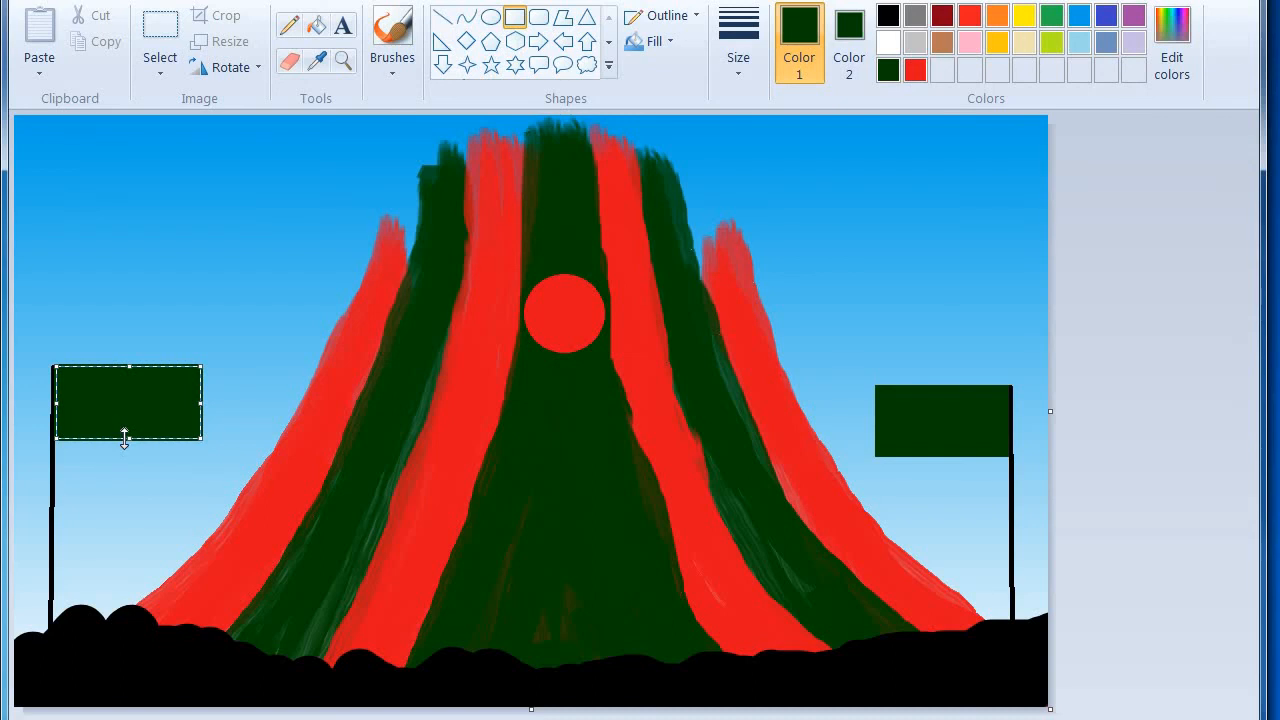
{"action": "left_click", "coordinate": [1123, 249]}
Step: Draw a thicker dark green line alongside the right flag's black pole from its top down to the ground
{"action": "left_click", "coordinate": [441, 17]}
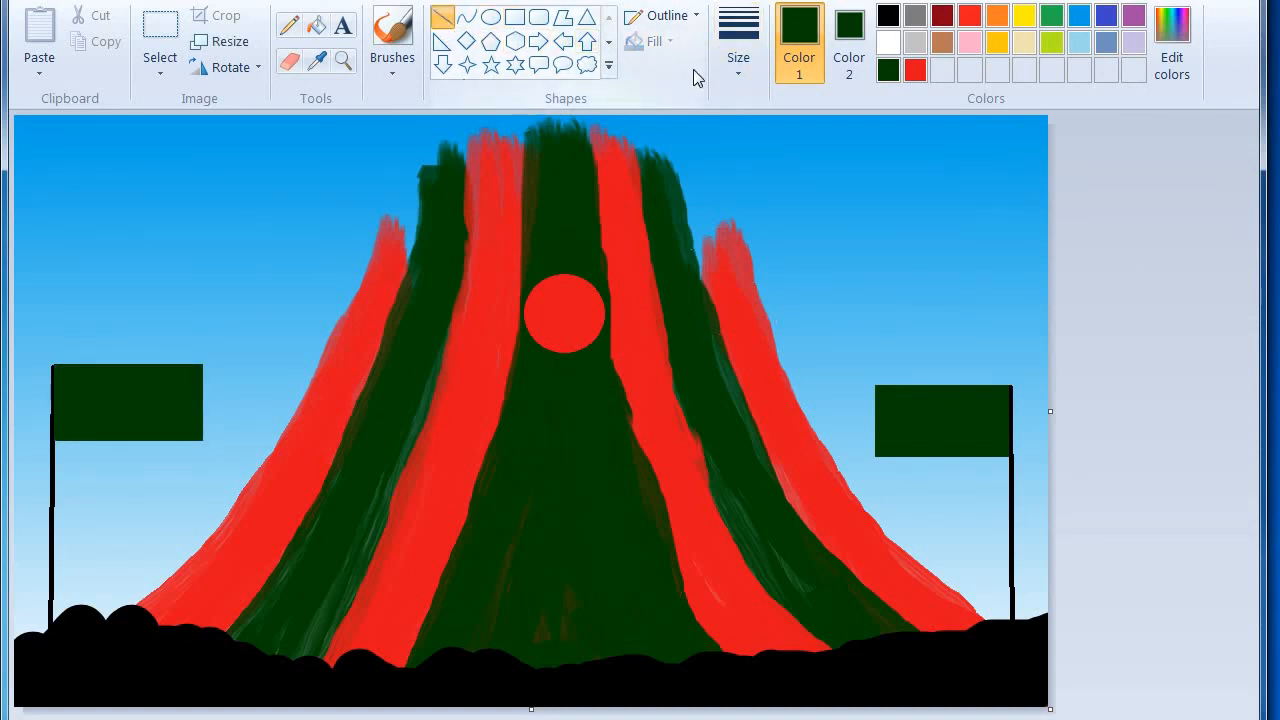
{"action": "left_click", "coordinate": [727, 74]}
{"action": "left_click", "coordinate": [757, 226]}
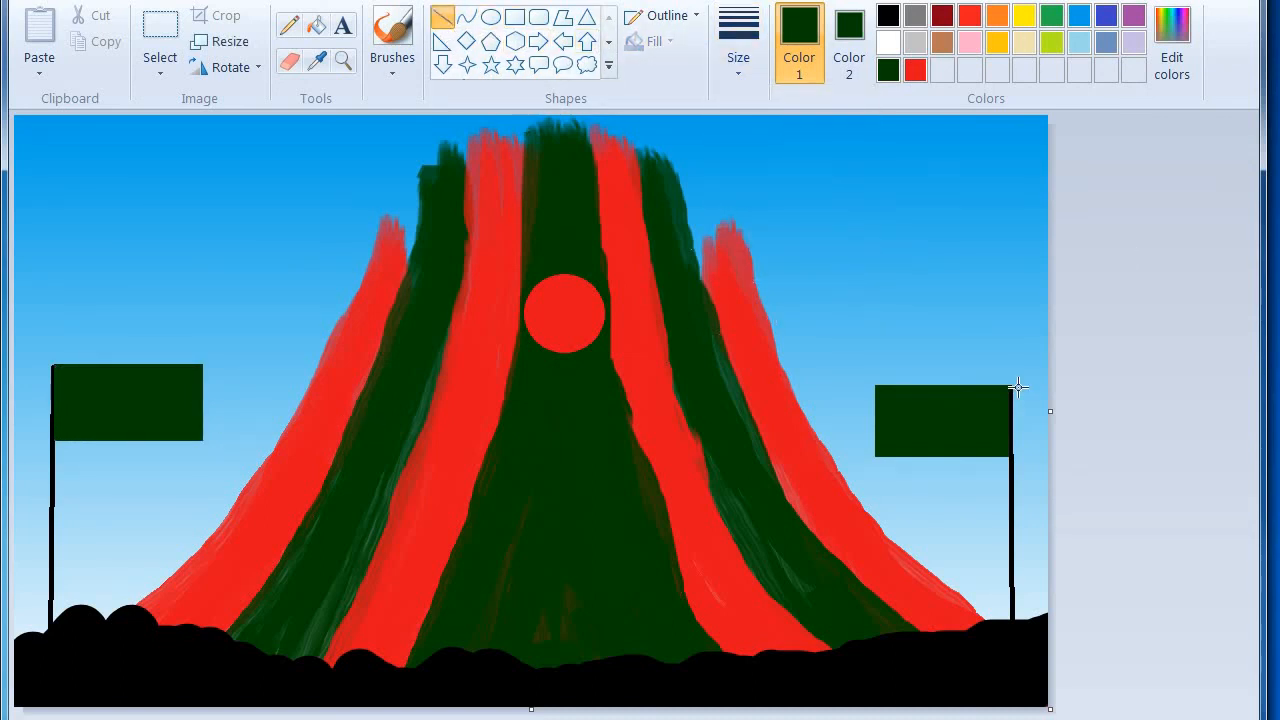
{"action": "left_click_drag", "start_coordinate": [1017, 387], "coordinate": [1016, 620]}
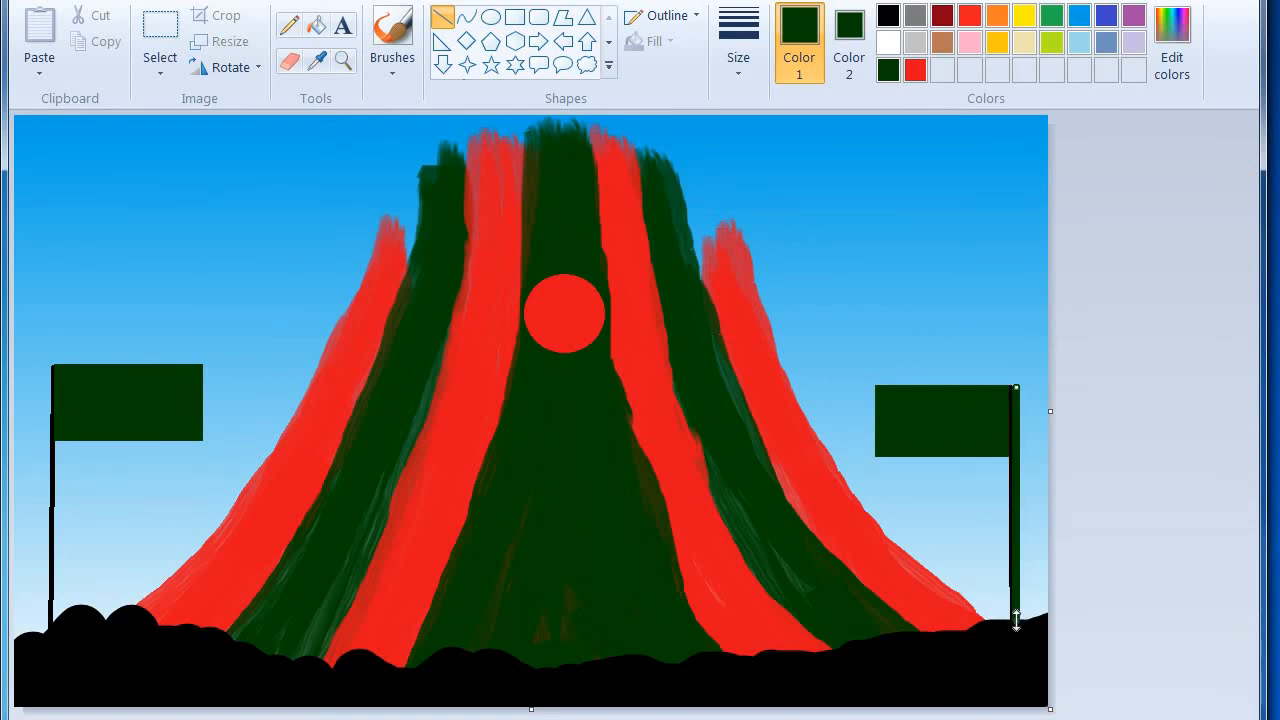
{"action": "left_click", "coordinate": [1132, 420]}
Step: Draw a thick dark green line alongside the left flag's pole and align its ends with the pole
{"action": "mouse_move", "coordinate": [42, 365]}
{"action": "left_mouse_down"}
{"action": "mouse_move", "coordinate": [30, 657]}
{"action": "mouse_move", "coordinate": [41, 658]}
{"action": "left_mouse_up"}
{"action": "left_click_drag", "start_coordinate": [48, 369], "coordinate": [48, 366]}
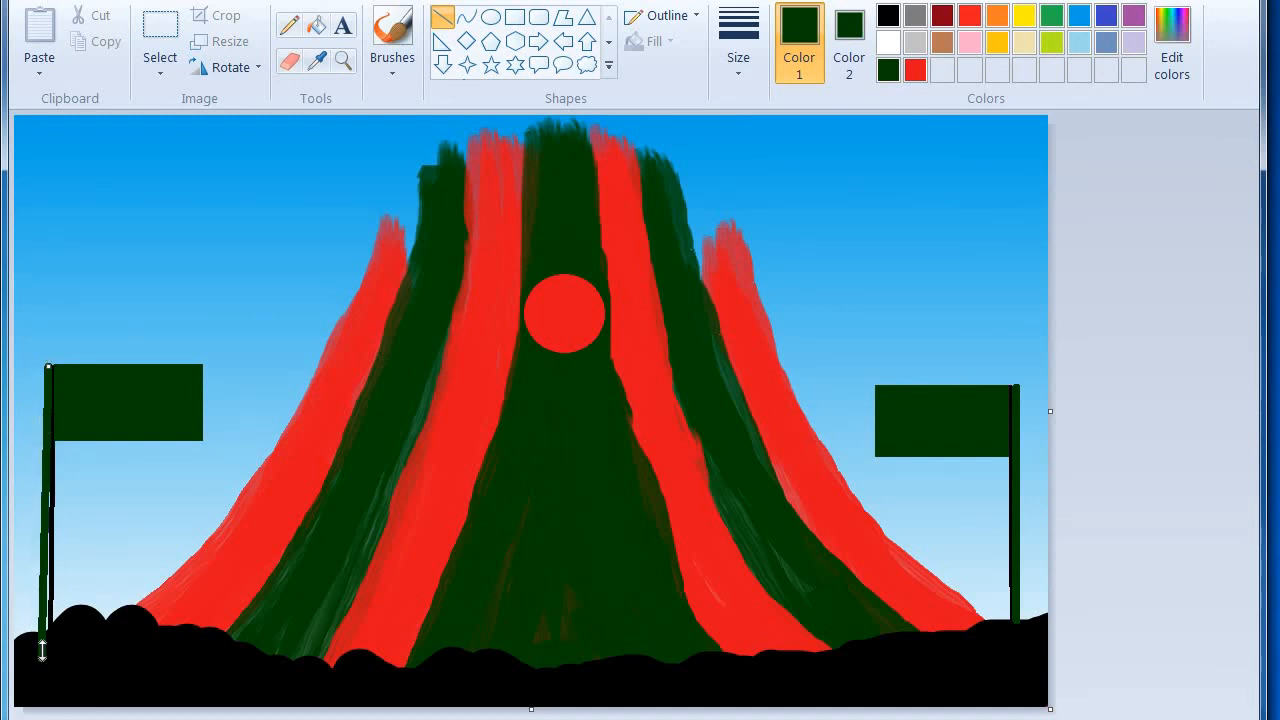
{"action": "left_click_drag", "start_coordinate": [42, 650], "coordinate": [44, 650]}
{"action": "left_click", "coordinate": [1097, 268]}
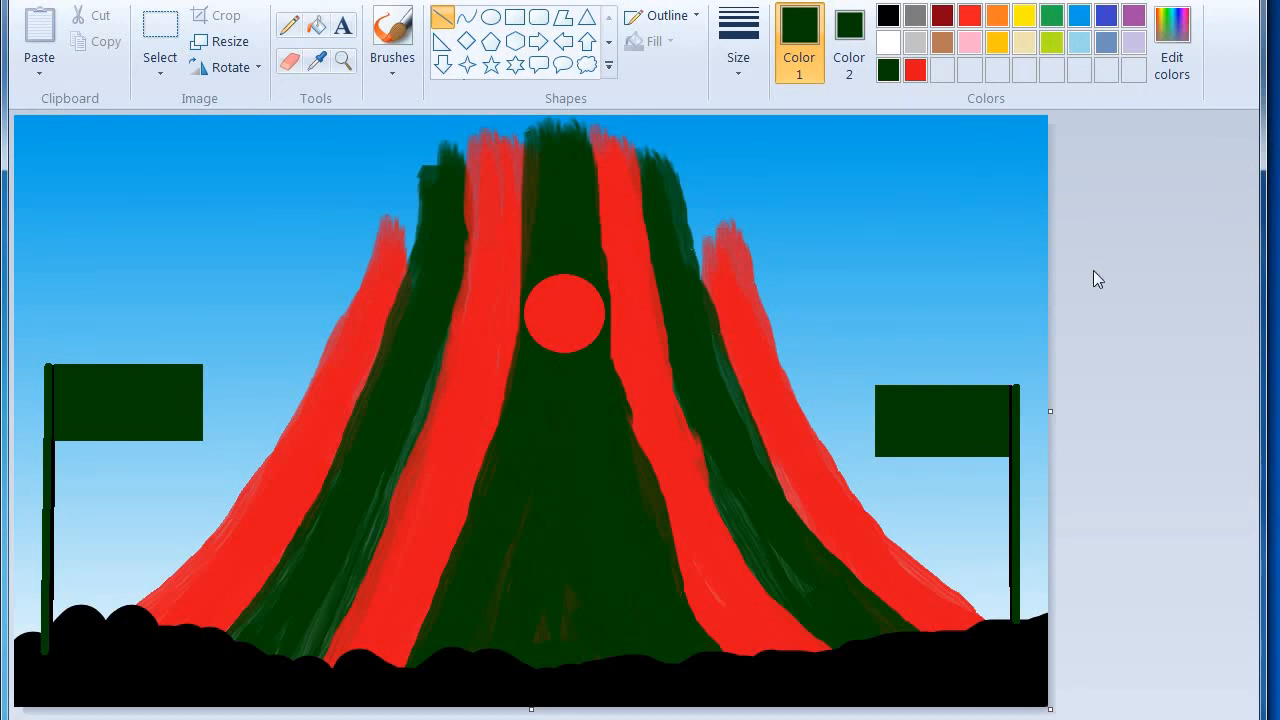
Step: Draw a red ellipse with red outline and fill in the middle of both the left and right flags
{"action": "left_click", "coordinate": [915, 70]}
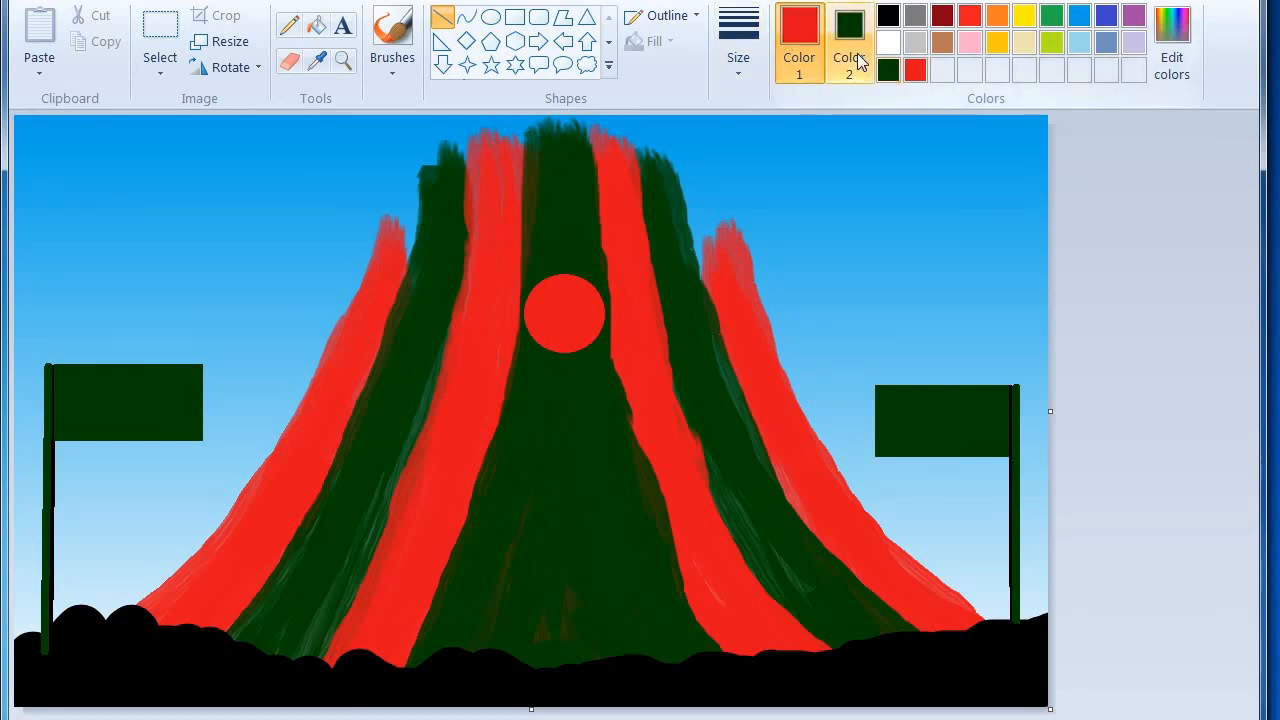
{"action": "left_click", "coordinate": [860, 62]}
{"action": "left_click", "coordinate": [915, 70]}
{"action": "left_click", "coordinate": [490, 25]}
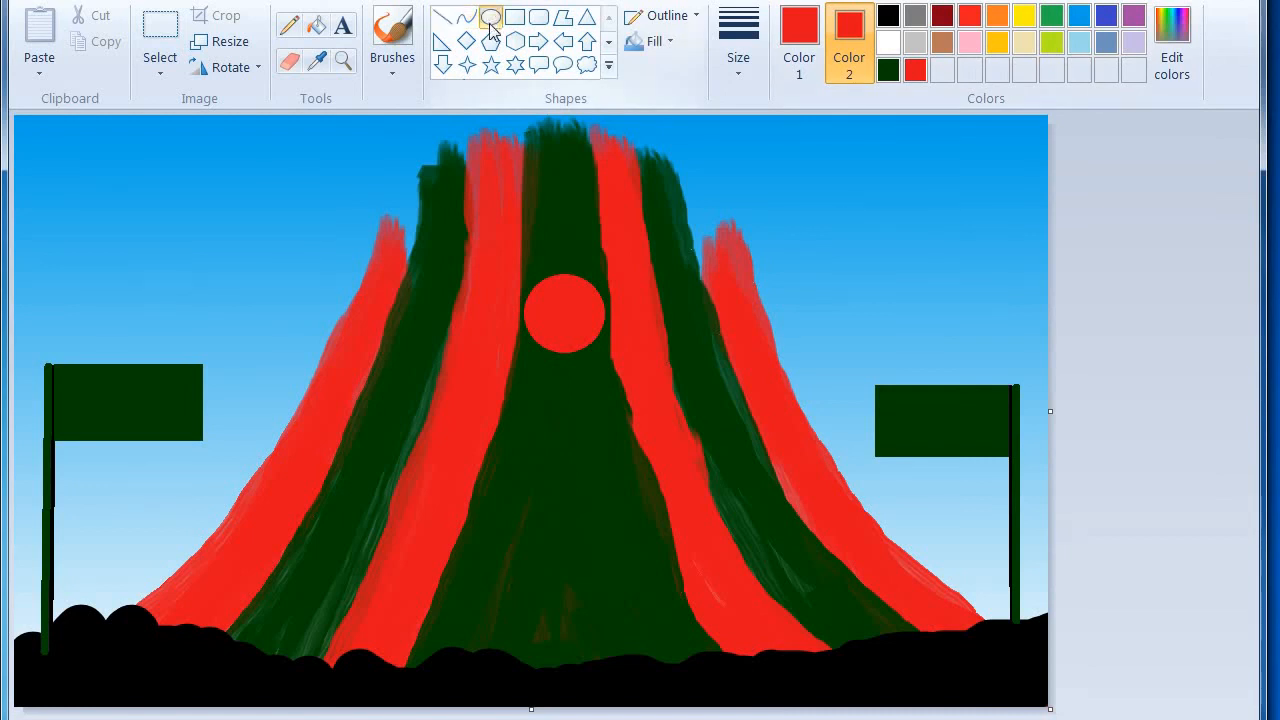
{"action": "left_click_drag", "start_coordinate": [100, 351], "coordinate": [119, 400]}
{"action": "left_click_drag", "start_coordinate": [905, 401], "coordinate": [943, 418]}
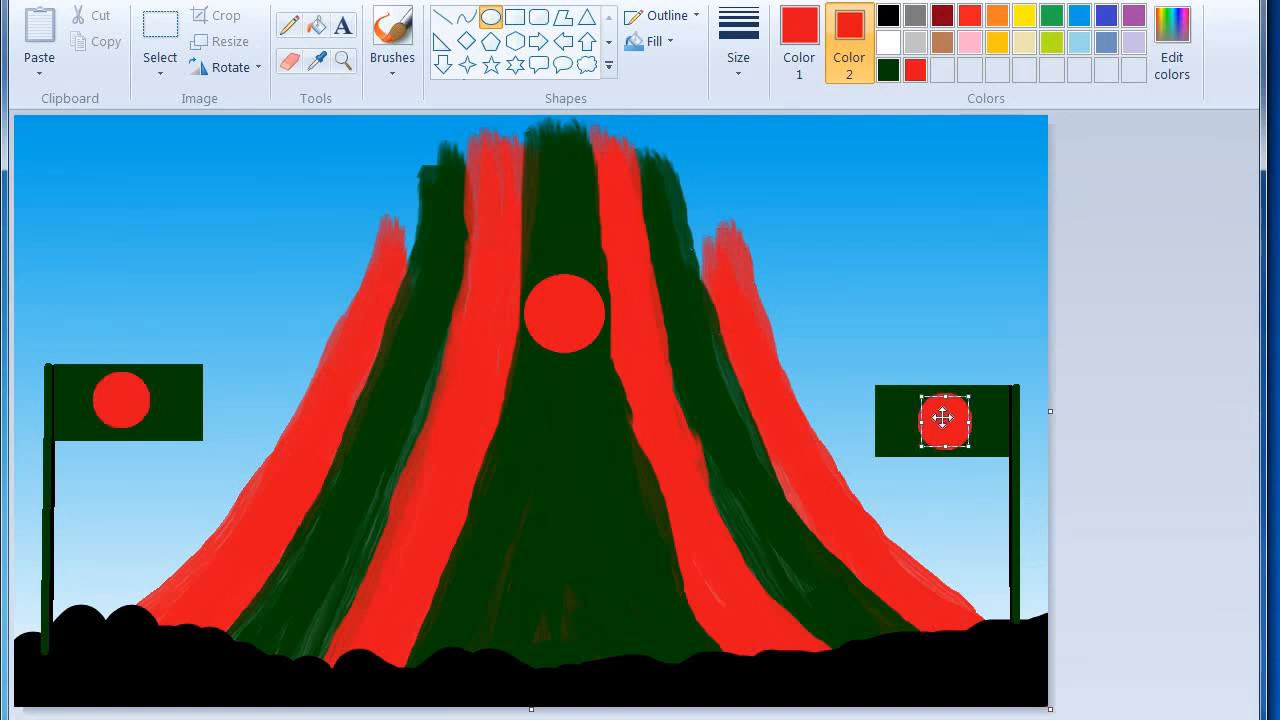
{"action": "left_click", "coordinate": [1138, 352]}
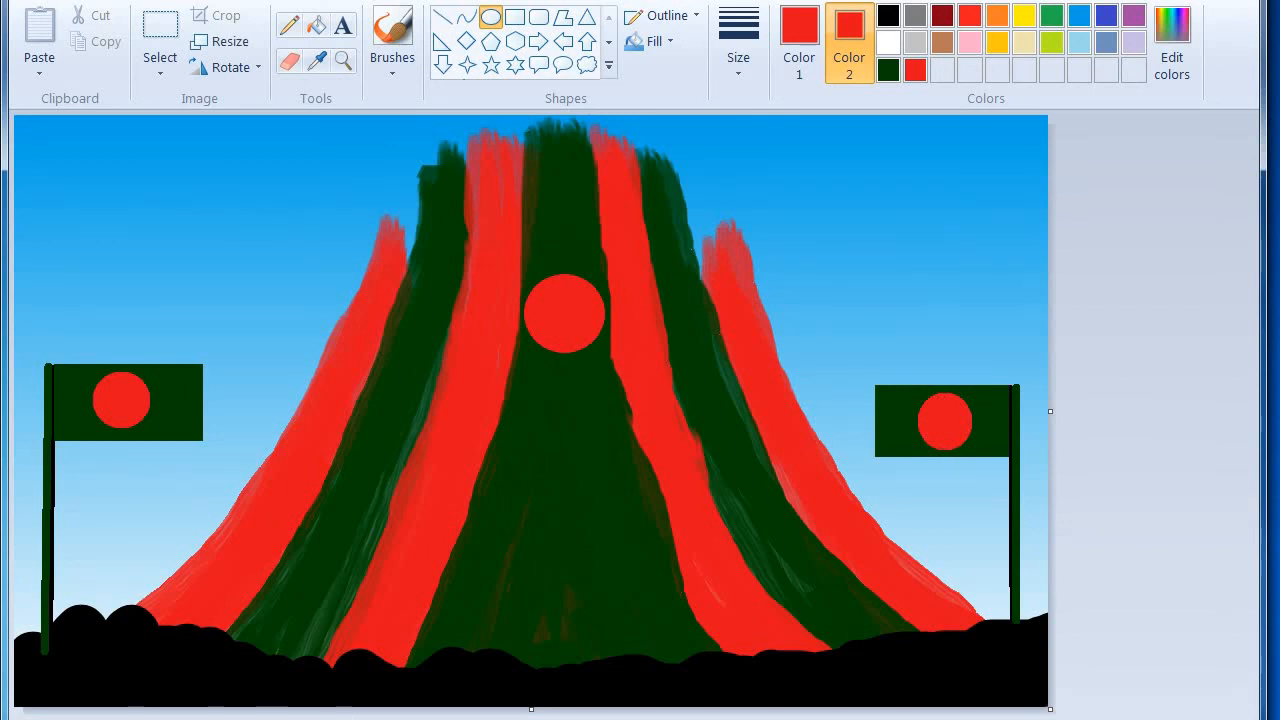